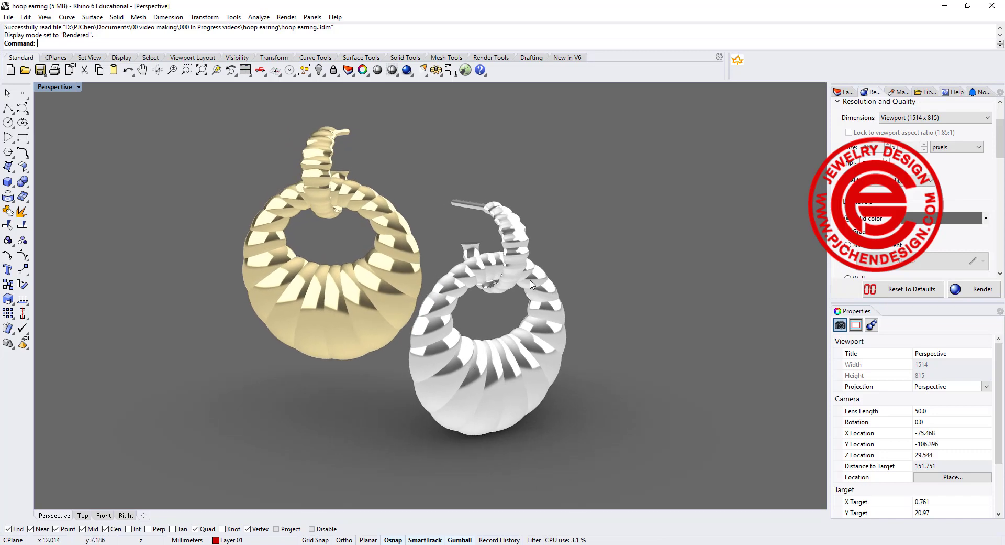
{"action": "scroll", "coordinate": [536, 279], "scroll_direction": "up", "scroll_amount": 2}
{"action": "right_click_drag", "start_coordinate": [535, 281], "coordinate": [522, 310]}
{"action": "scroll", "coordinate": [396, 296], "scroll_direction": "down", "scroll_amount": 3}
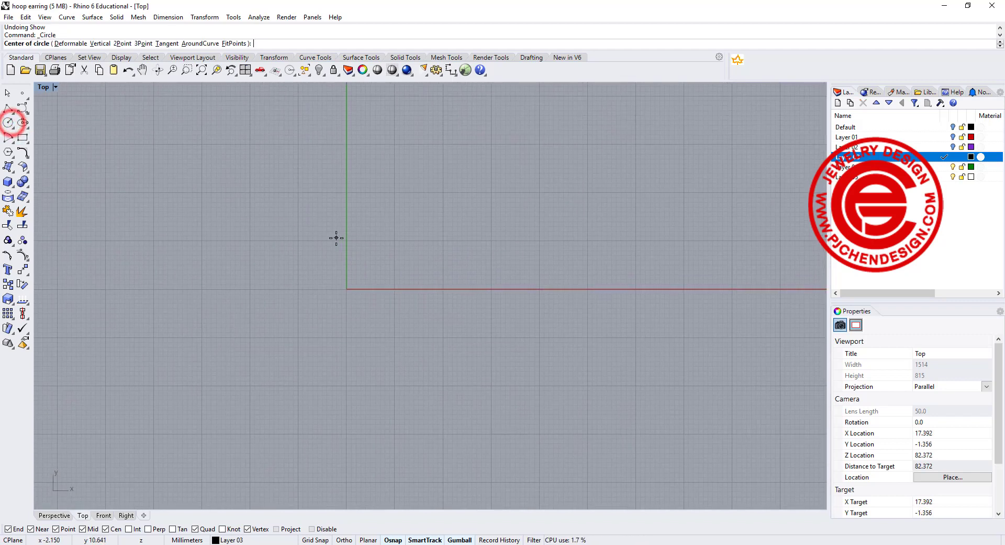
Draw a circle centred at the origin in the Top view, about 41 mm in diameter
{"action": "left_click", "coordinate": [346, 289]}
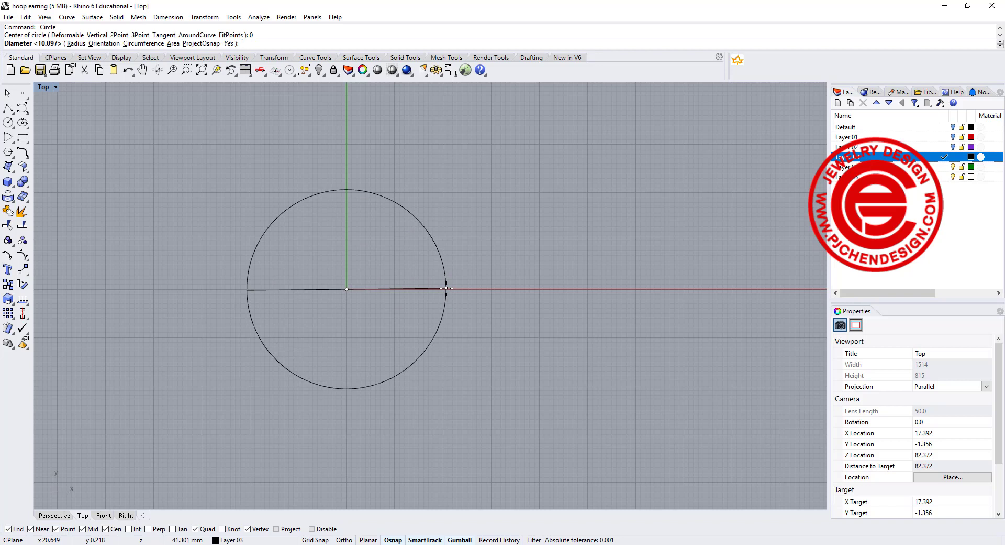
{"action": "key", "text": "shift"}
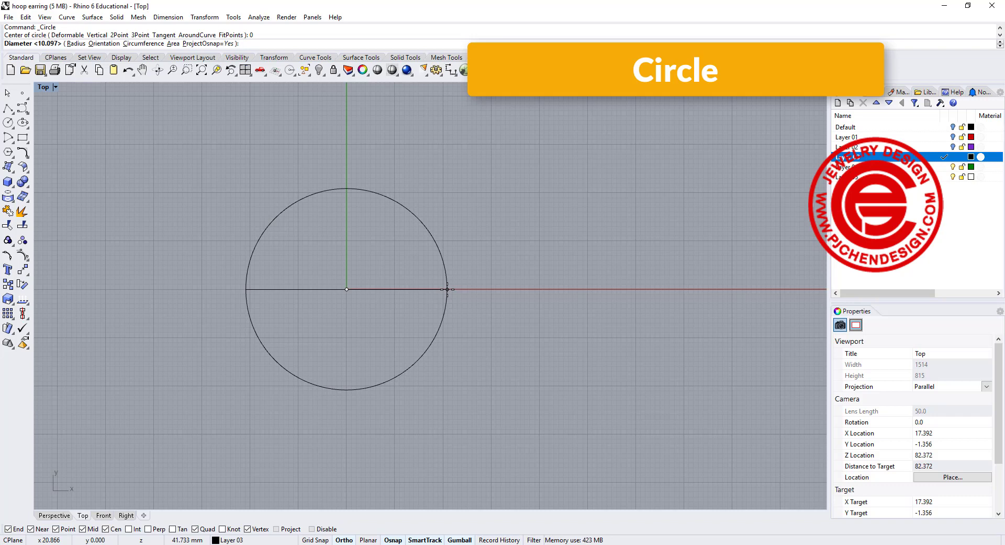
{"action": "left_click", "coordinate": [445, 289]}
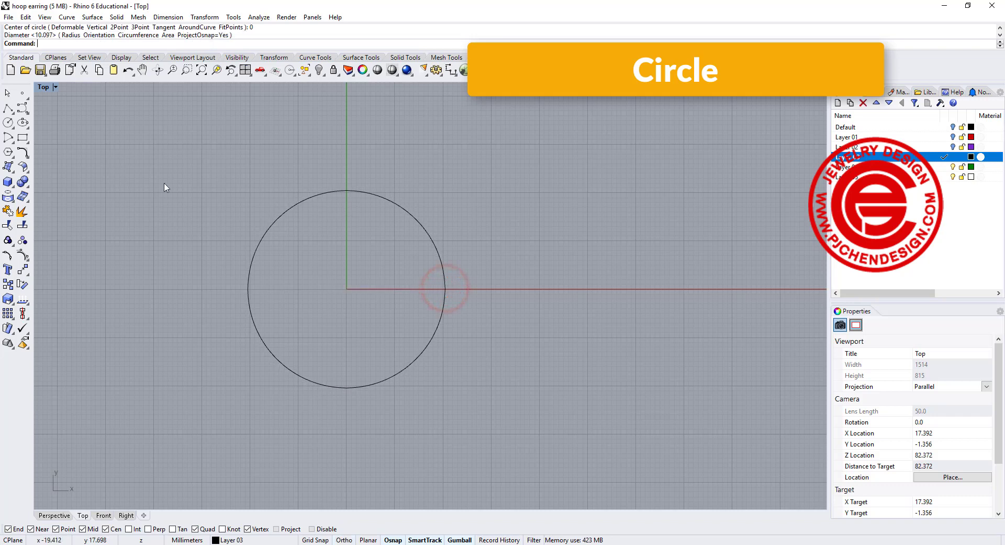
Draw an ellipse inside the circle, centred at the origin, about 22 mm wide and 15 mm high
{"action": "left_click", "coordinate": [21, 127]}
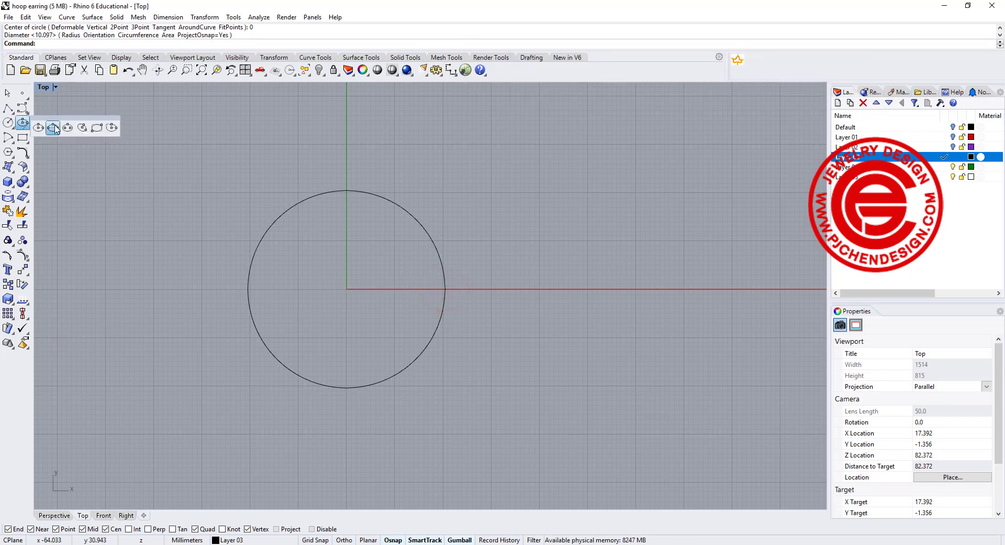
{"action": "left_click", "coordinate": [39, 127]}
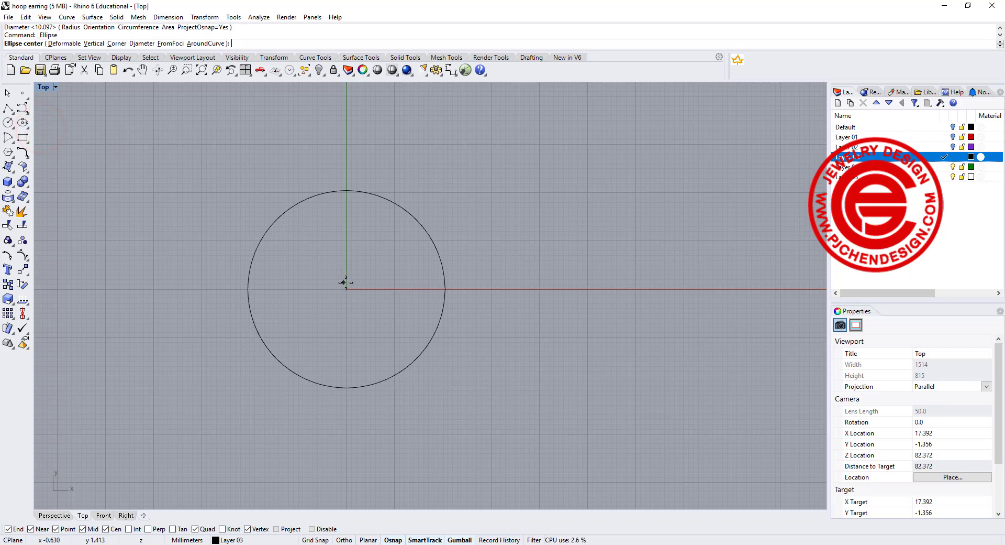
{"action": "type", "text": "0"}
{"action": "key", "text": "Return"}
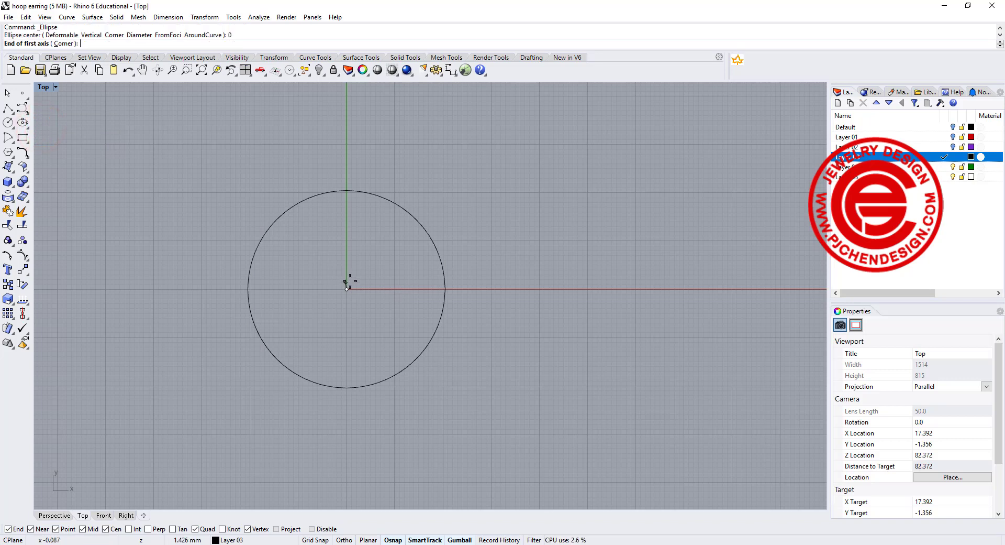
{"action": "left_click", "coordinate": [400, 289]}
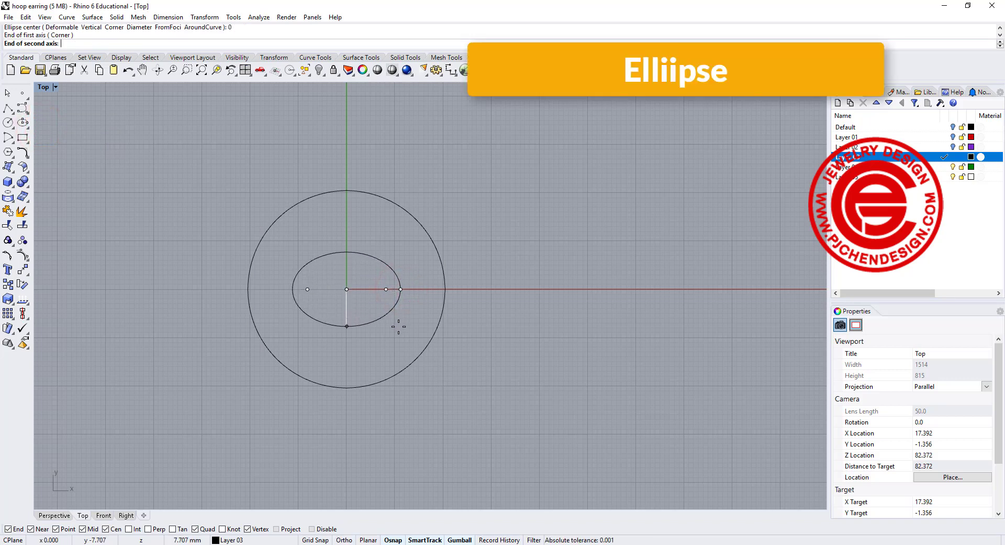
{"action": "left_click", "coordinate": [398, 325]}
Widen the ellipse slightly and symmetrically along the X axis, keeping its height
{"action": "left_click", "coordinate": [387, 314]}
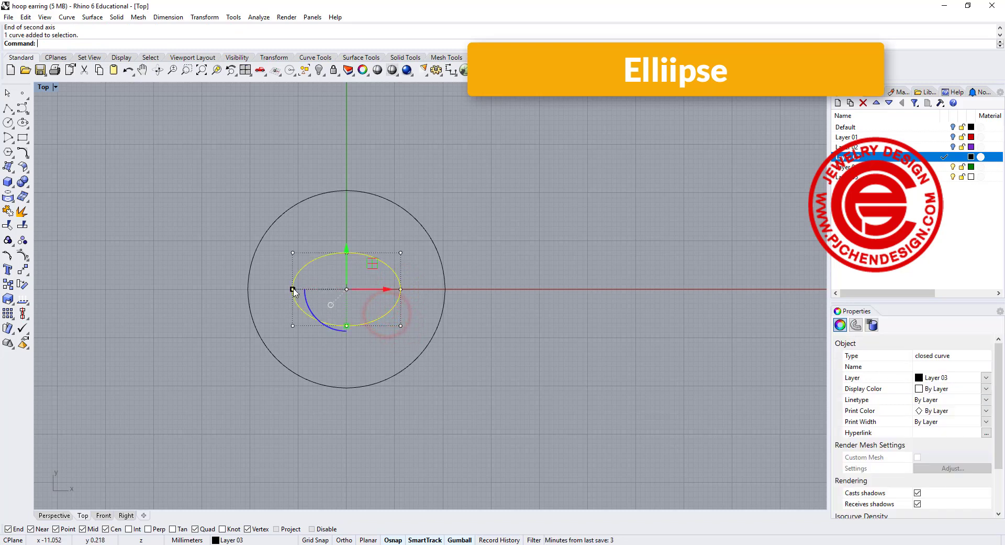
{"action": "left_click_drag", "start_coordinate": [293, 289], "coordinate": [285, 288]}
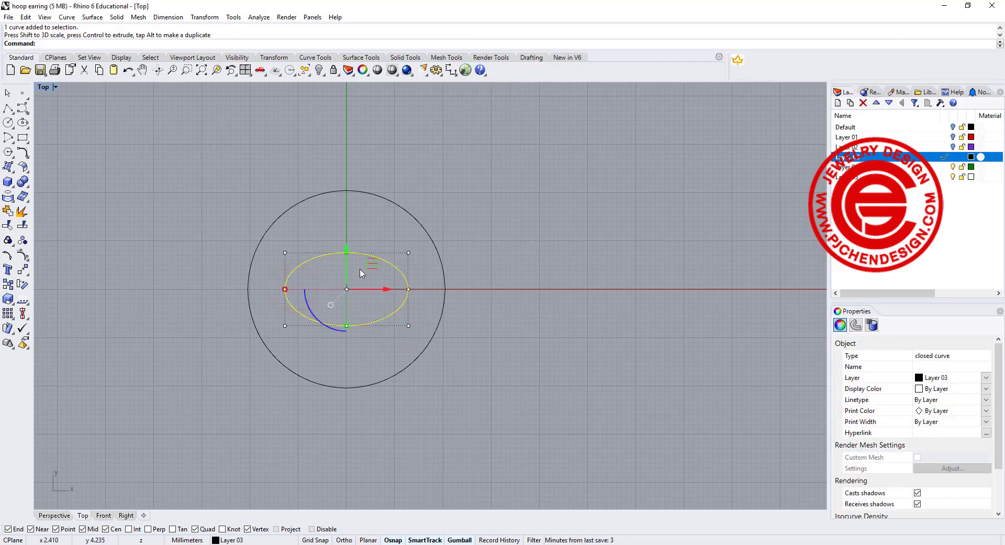
{"action": "right_click_drag", "start_coordinate": [387, 254], "coordinate": [388, 269]}
{"action": "scroll", "coordinate": [424, 294], "scroll_direction": "up", "scroll_amount": 5}
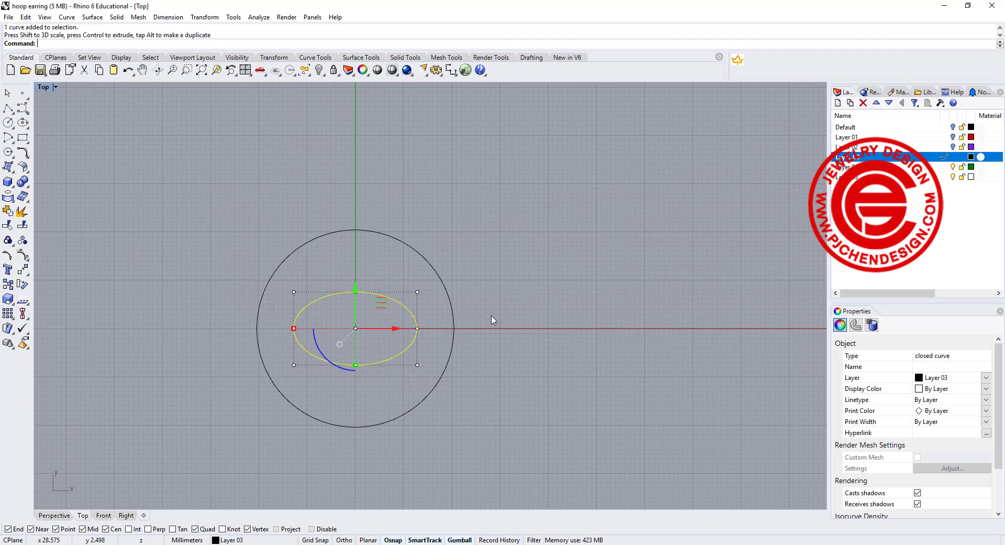
{"action": "left_click", "coordinate": [362, 242]}
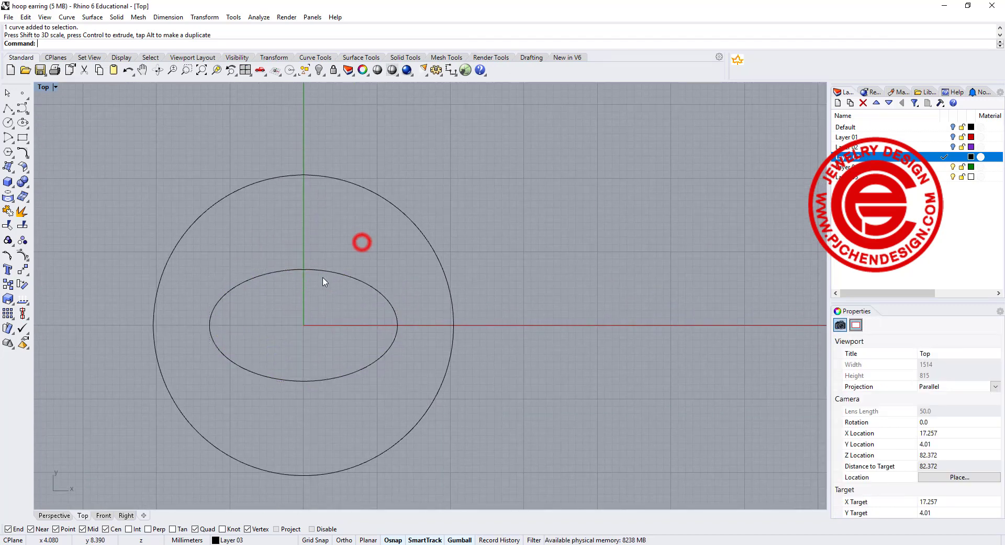
Move the ellipse up along Y into the circle's upper half and narrow its width slightly
{"action": "left_click", "coordinate": [332, 273]}
{"action": "left_click_drag", "start_coordinate": [304, 285], "coordinate": [315, 235]}
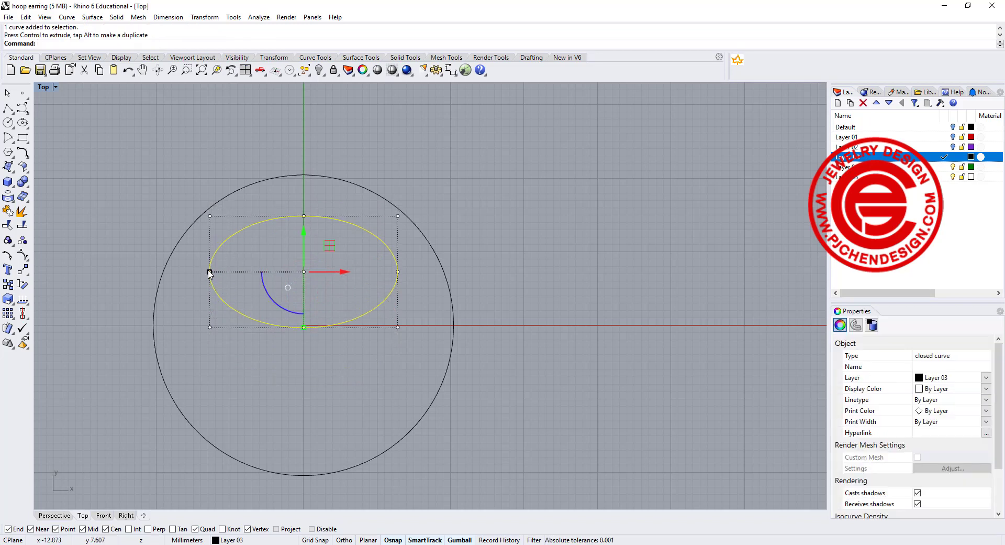
{"action": "left_click_drag", "start_coordinate": [209, 272], "coordinate": [222, 272]}
{"action": "left_click", "coordinate": [563, 288]}
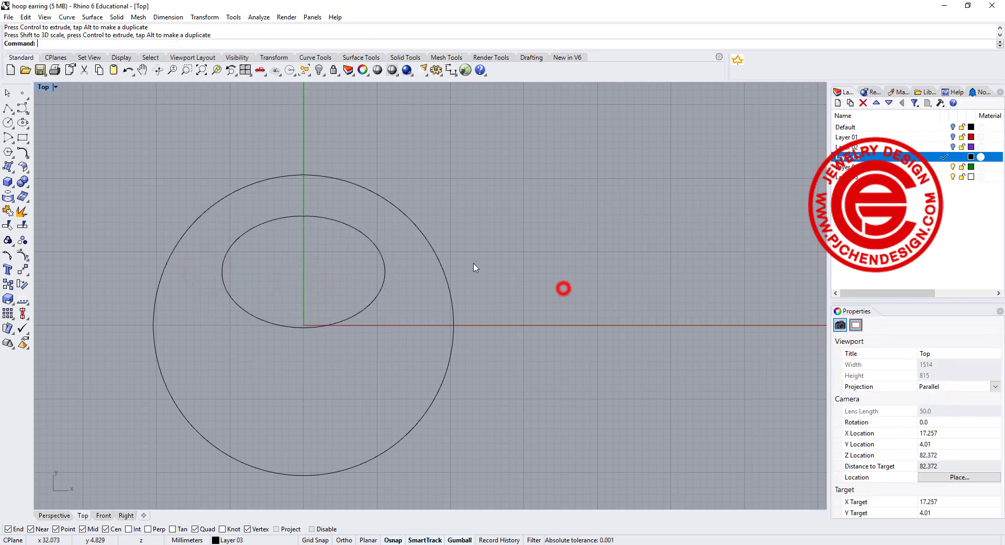
Nudge the ellipse slightly further up along Y to bring its lower edge onto the X axis
{"action": "right_click_drag", "start_coordinate": [503, 276], "coordinate": [524, 272]}
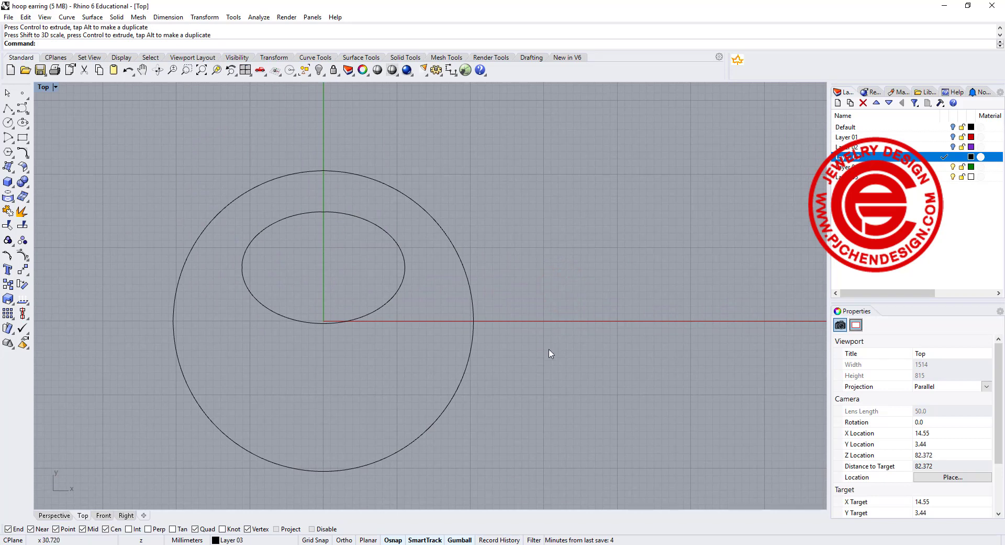
{"action": "right_click_drag", "start_coordinate": [549, 354], "coordinate": [558, 336]}
{"action": "left_click", "coordinate": [411, 262]}
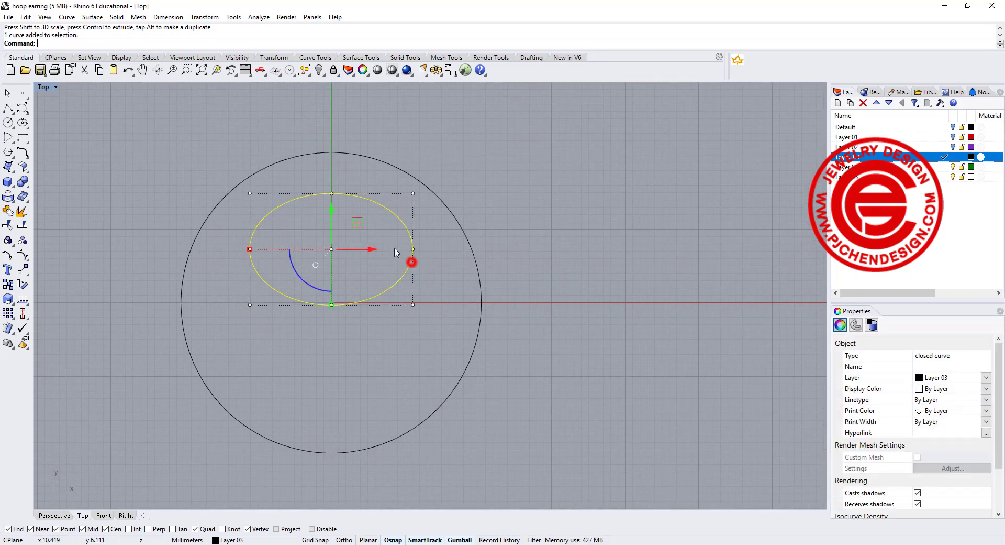
{"action": "left_click", "coordinate": [332, 207]}
{"action": "left_click", "coordinate": [553, 243]}
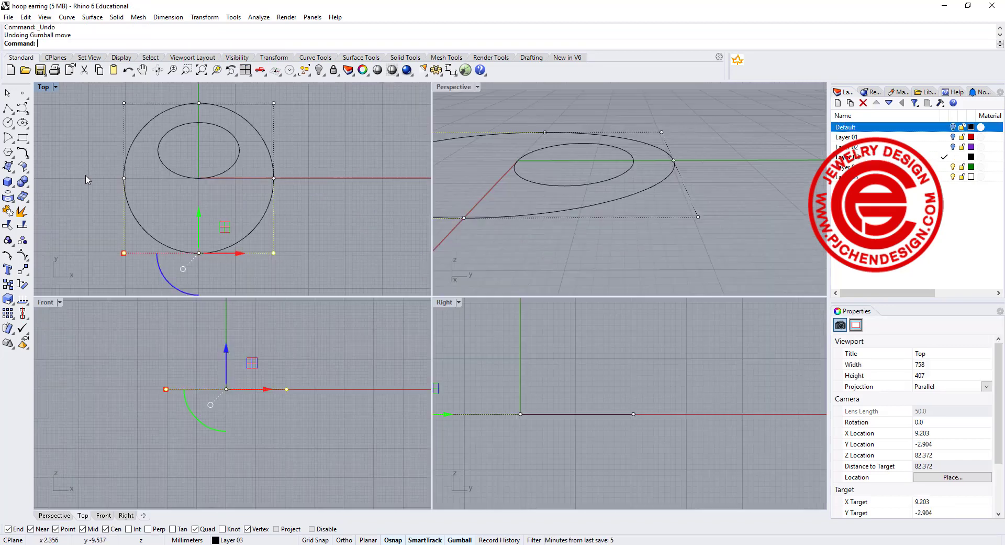
Move the outer circle's five middle and lower control points down along Y to elongate the circle downward
{"action": "left_click_drag", "start_coordinate": [61, 155], "coordinate": [285, 256]}
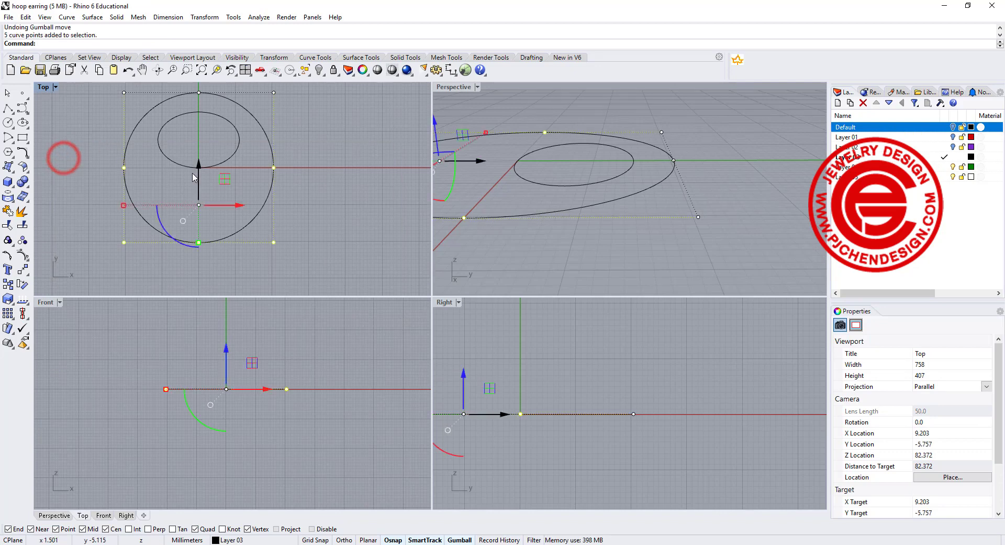
{"action": "left_click_drag", "start_coordinate": [199, 168], "coordinate": [197, 179]}
{"action": "left_click", "coordinate": [330, 212]}
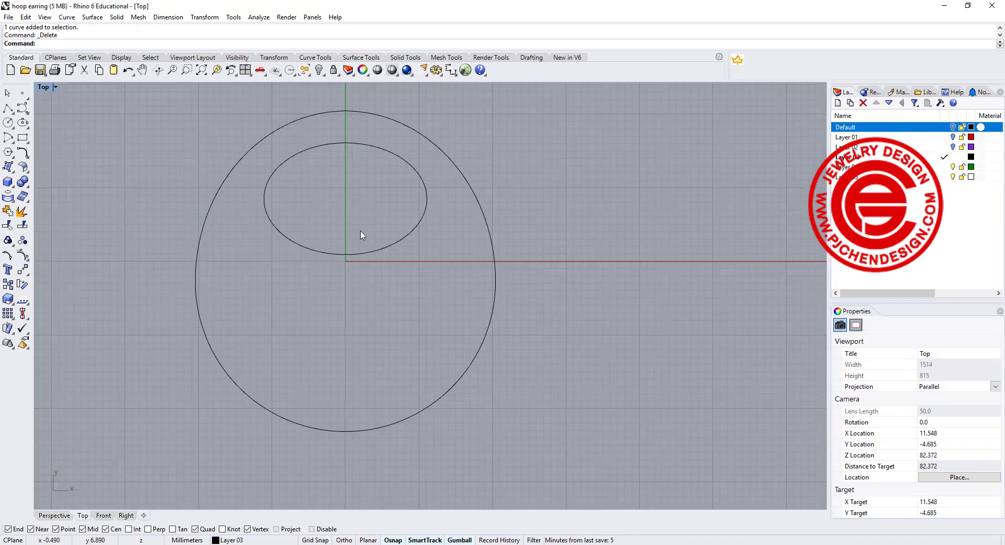
Draw an upright arc from the outer curve's lowest point to the ellipse's lowest point, with its start direction straight up
{"action": "right_click_drag", "start_coordinate": [410, 252], "coordinate": [431, 229]}
{"action": "double_click", "coordinate": [40, 88]}
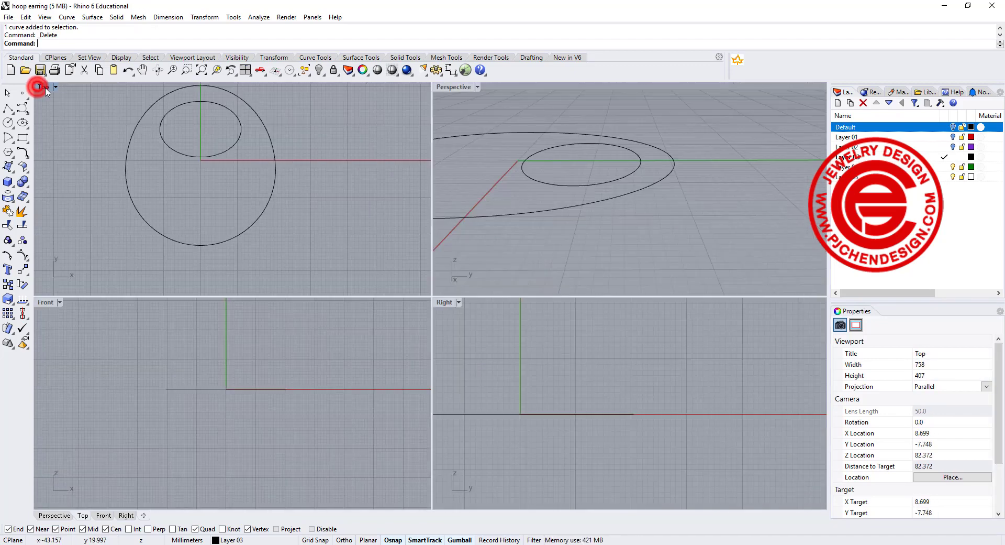
{"action": "left_click", "coordinate": [539, 386]}
{"action": "right_click_drag", "start_coordinate": [532, 178], "coordinate": [425, 186]}
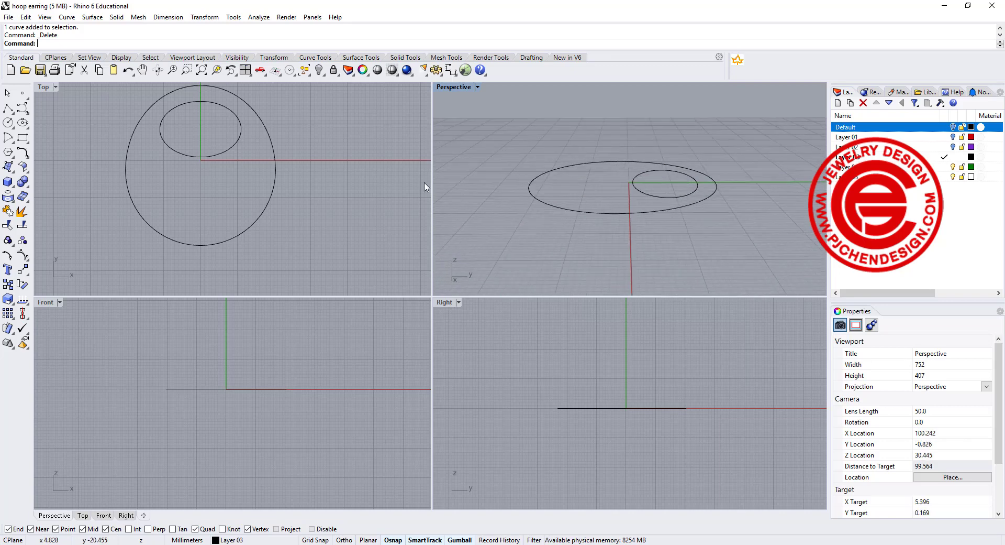
{"action": "left_click", "coordinate": [8, 140]}
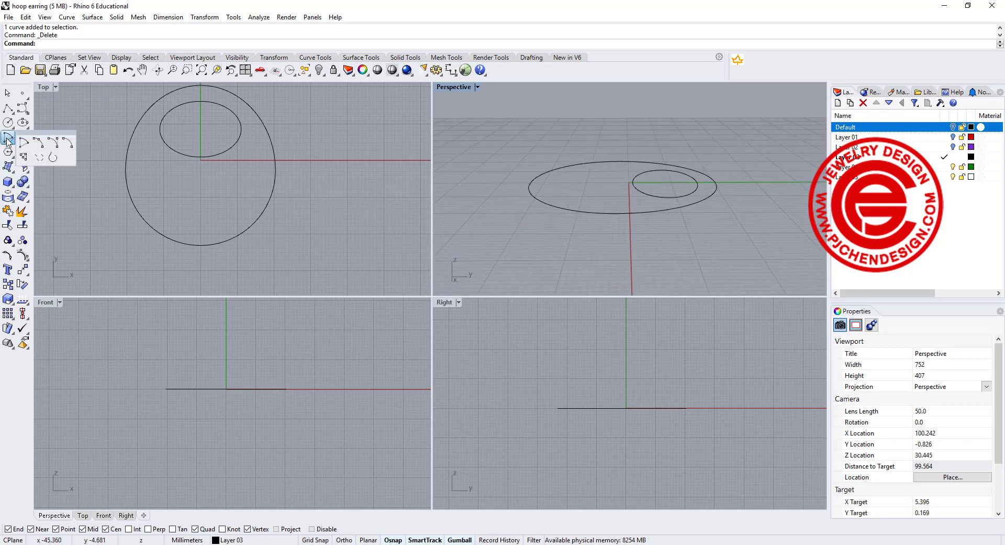
{"action": "left_click", "coordinate": [54, 141]}
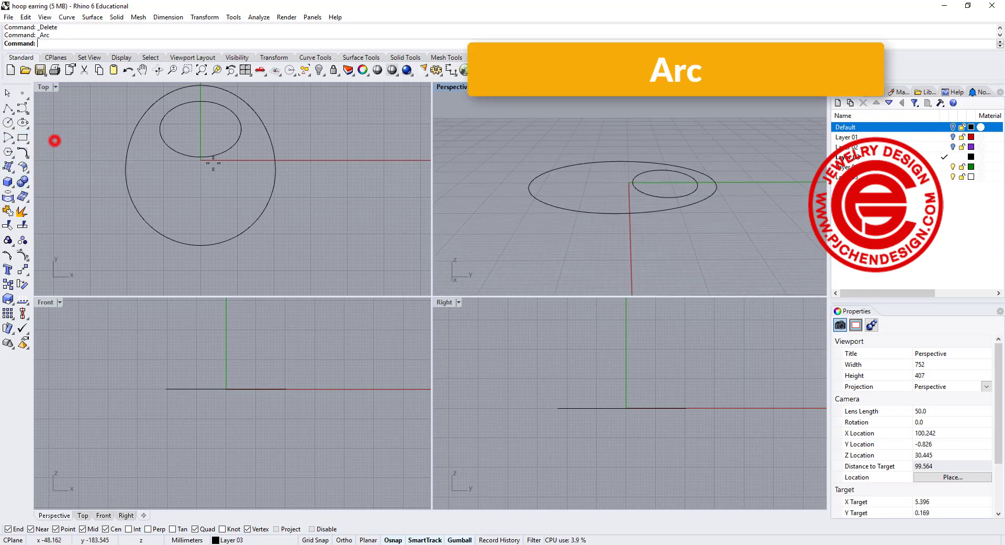
{"action": "left_click", "coordinate": [531, 183]}
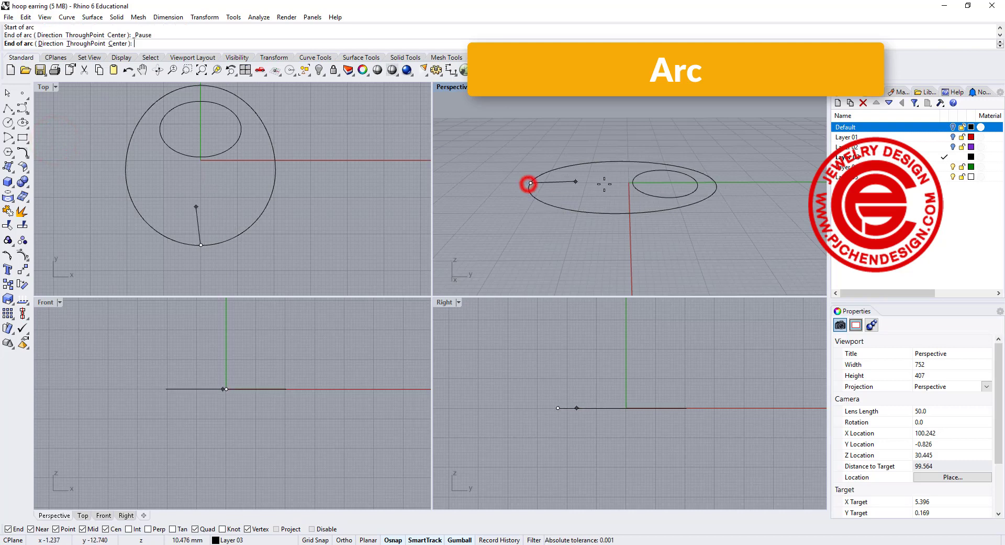
{"action": "left_click", "coordinate": [632, 182]}
{"action": "key", "text": "shift"}
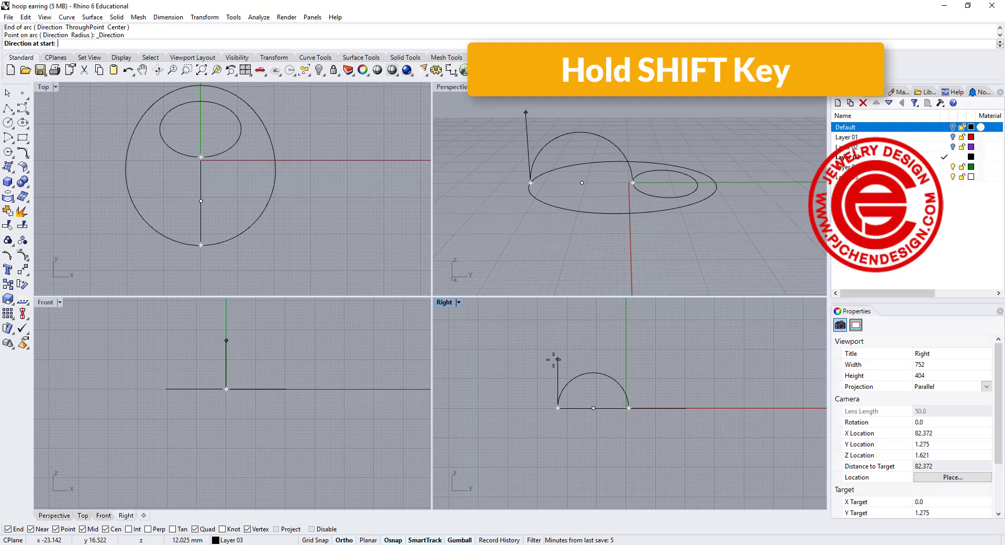
{"action": "left_click", "coordinate": [553, 359]}
Lower the arc's three upper control points vertically to flatten the arc's profile
{"action": "right_click_drag", "start_coordinate": [620, 218], "coordinate": [635, 161]}
{"action": "left_click", "coordinate": [632, 159]}
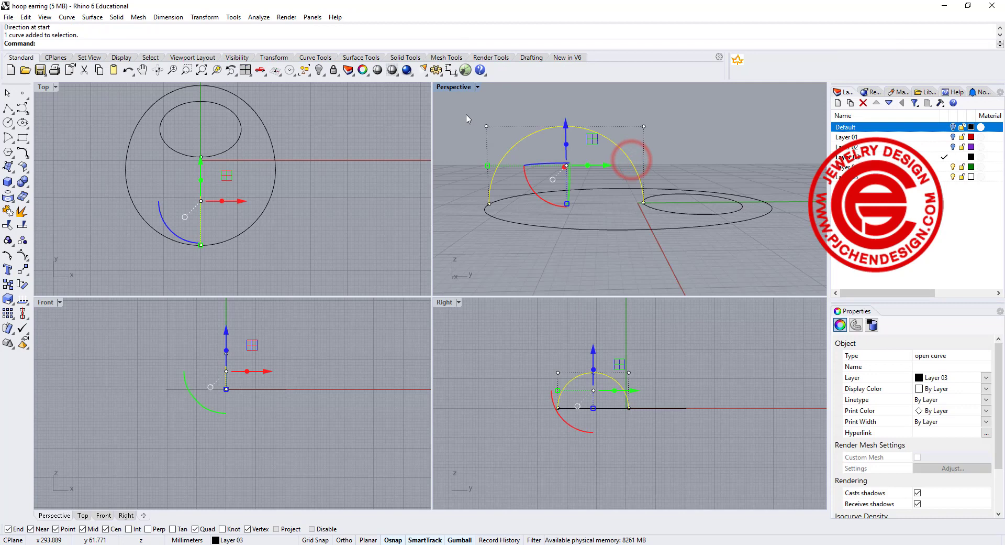
{"action": "left_click_drag", "start_coordinate": [463, 108], "coordinate": [680, 138]}
{"action": "left_click_drag", "start_coordinate": [565, 86], "coordinate": [558, 139]}
{"action": "left_click", "coordinate": [467, 146]}
Sweep the arc along two rails, using the outer curve as first rail and the ellipse as second
{"action": "right_click_drag", "start_coordinate": [605, 238], "coordinate": [661, 256]}
{"action": "double_click", "coordinate": [457, 88]}
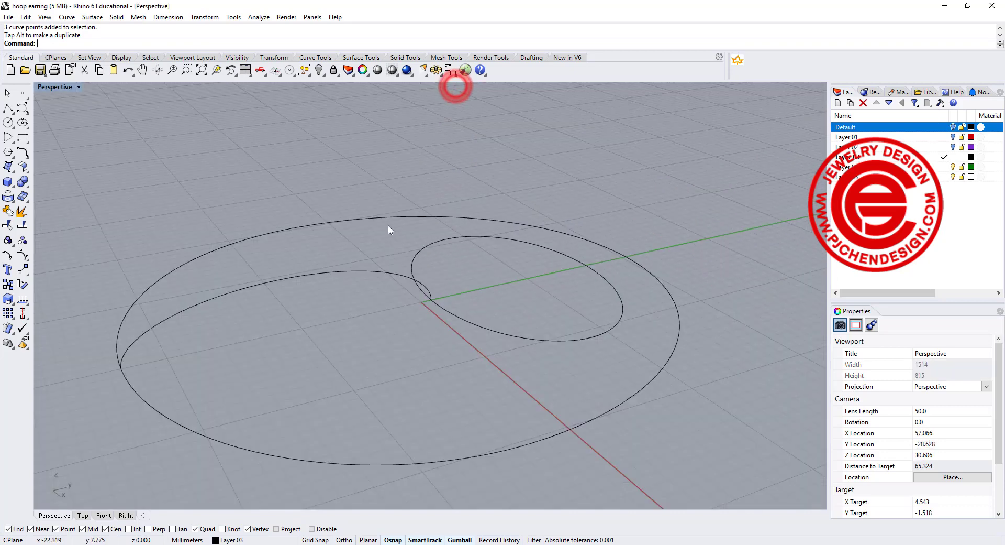
{"action": "right_click_drag", "start_coordinate": [391, 226], "coordinate": [521, 264]}
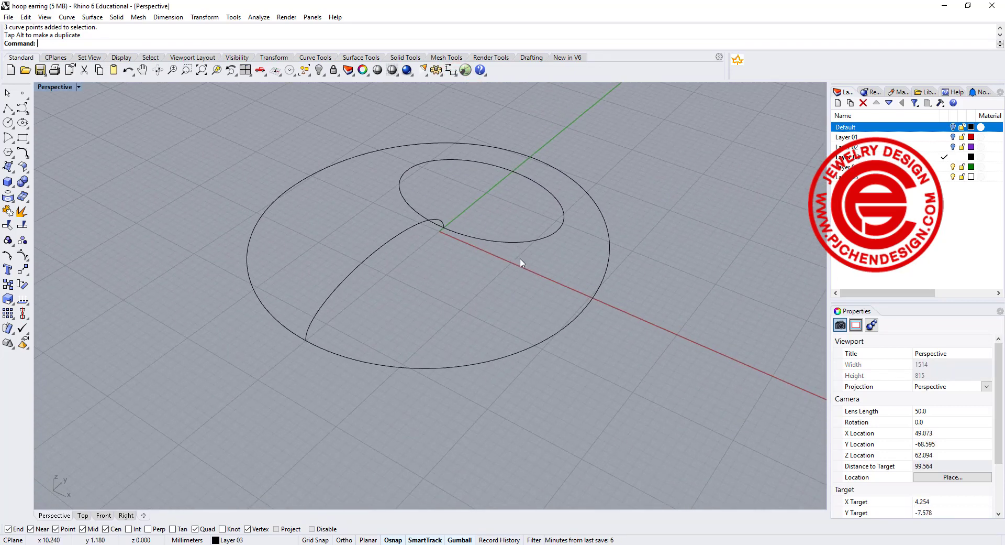
{"action": "left_click", "coordinate": [90, 18]}
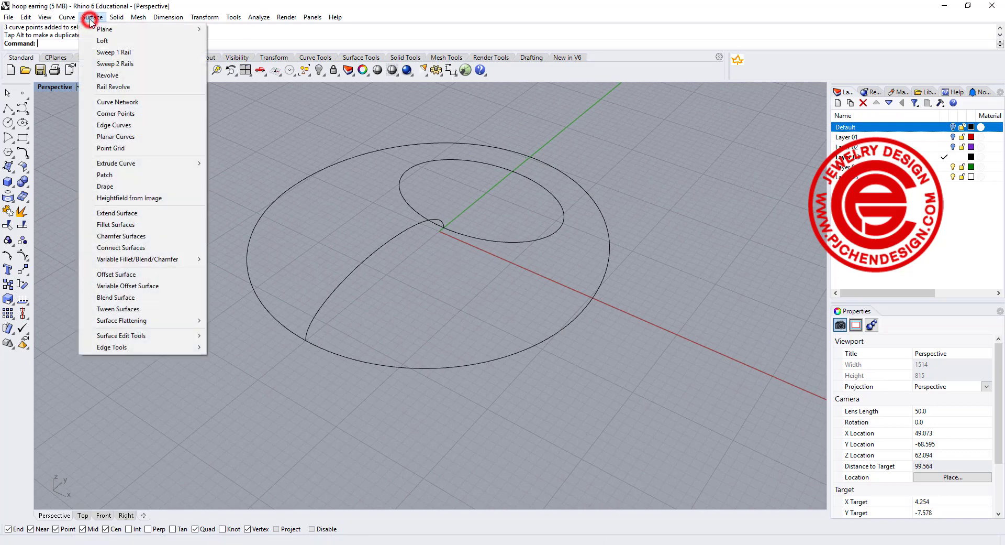
{"action": "left_click", "coordinate": [126, 68]}
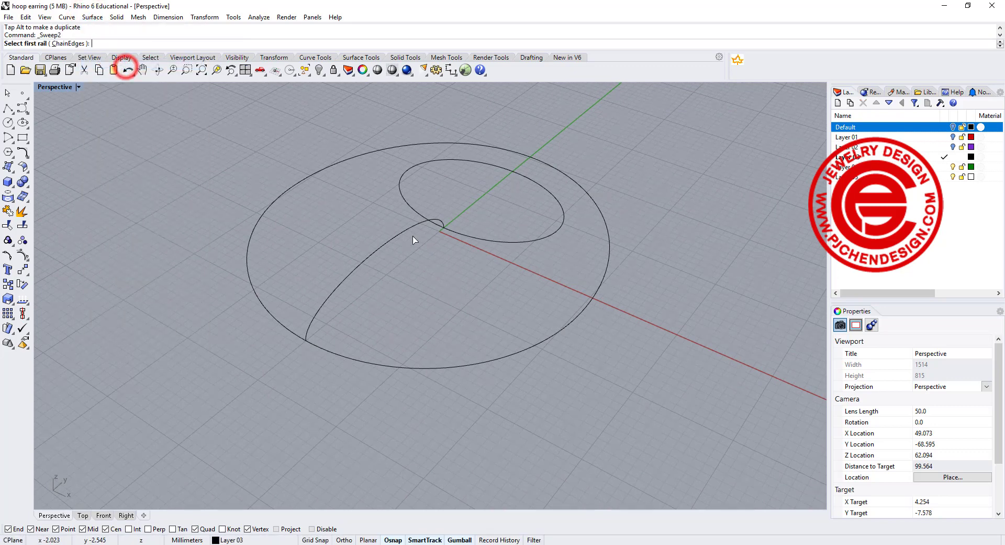
{"action": "left_click", "coordinate": [356, 361]}
{"action": "left_click", "coordinate": [460, 239]}
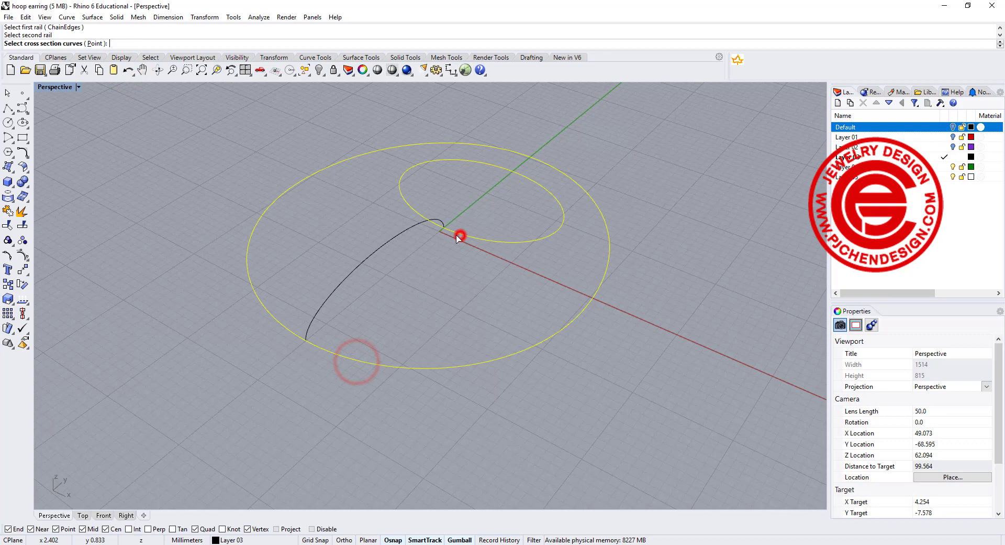
{"action": "left_click", "coordinate": [390, 241]}
{"action": "key", "text": "Return"}
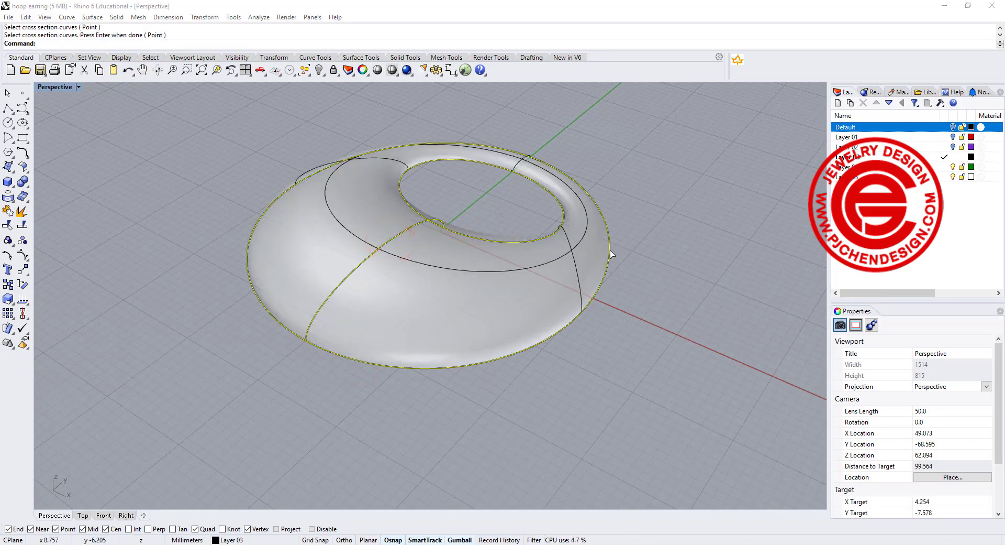
Preview the two-rail sweep with Maintain height on, and create it as a closed sweep with Maintain height off
{"action": "right_click_drag", "start_coordinate": [673, 251], "coordinate": [541, 198]}
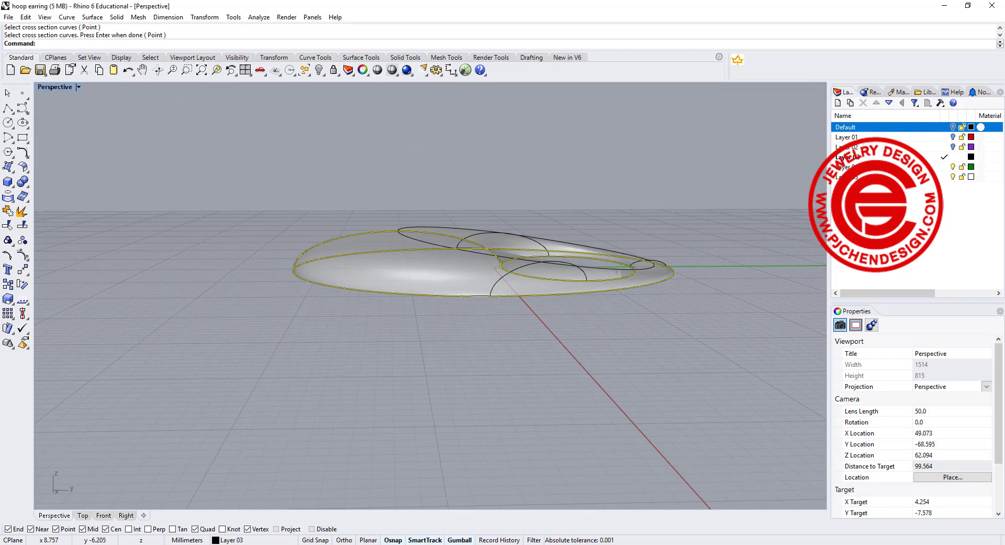
{"action": "key", "text": "Return"}
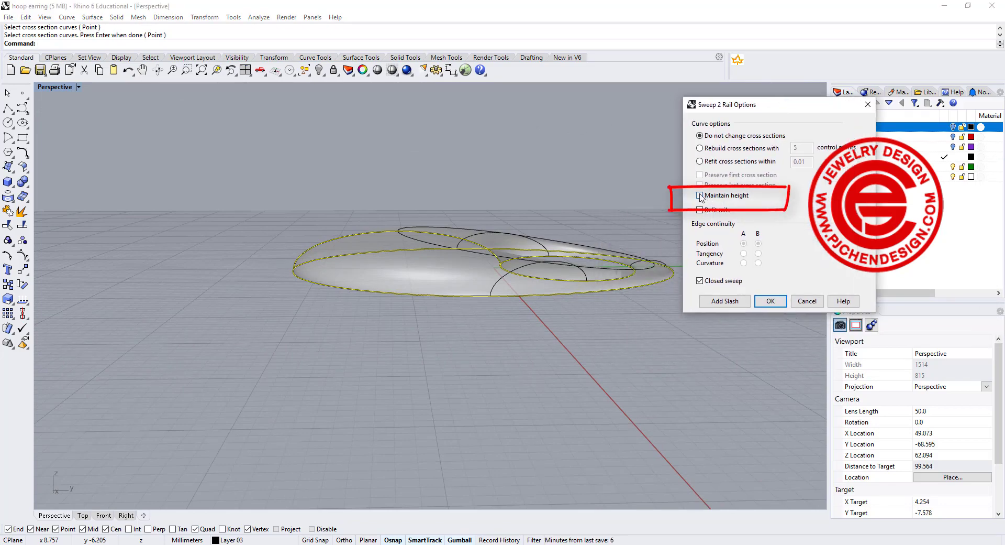
{"action": "left_click", "coordinate": [700, 196]}
{"action": "right_click_drag", "start_coordinate": [572, 231], "coordinate": [653, 192]}
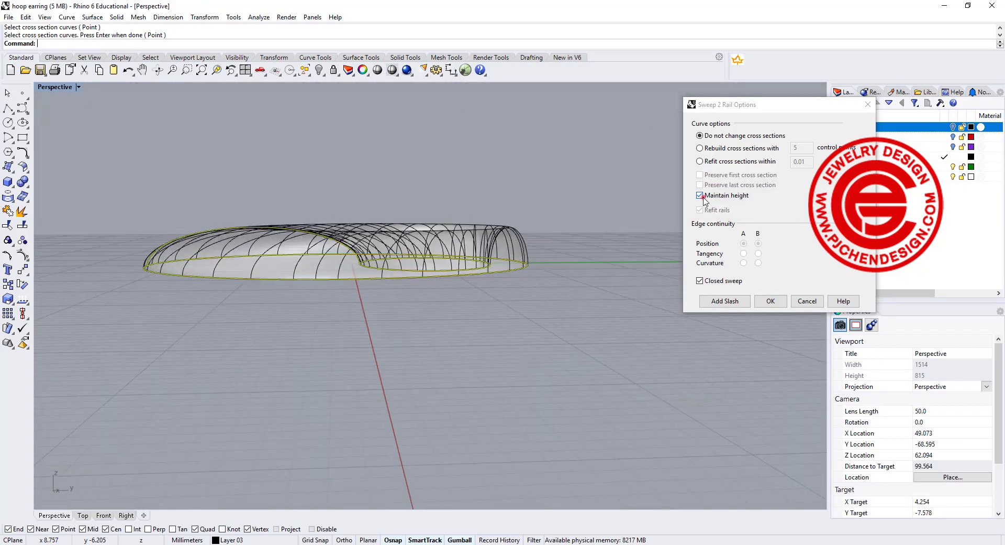
{"action": "left_click", "coordinate": [700, 196]}
{"action": "right_click_drag", "start_coordinate": [544, 210], "coordinate": [608, 294]}
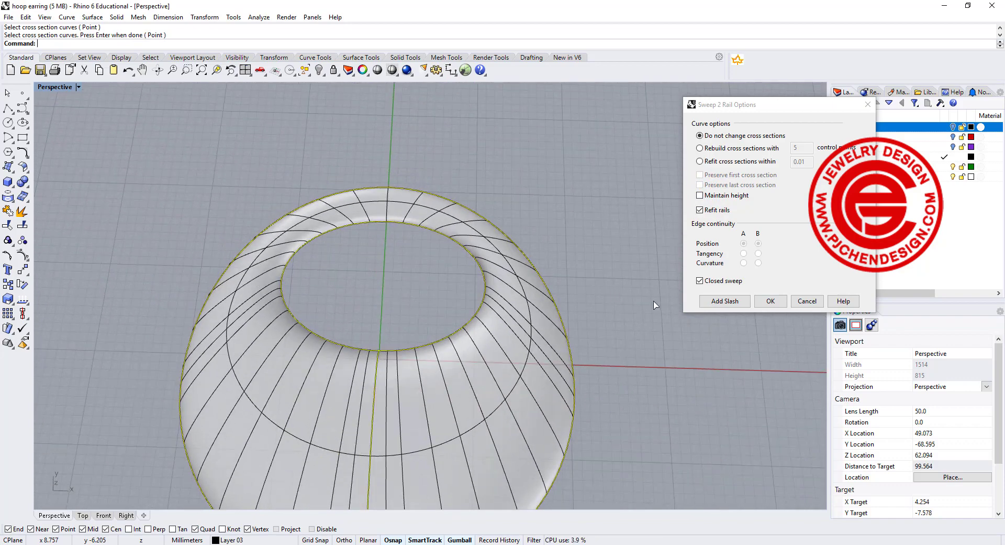
{"action": "left_click", "coordinate": [774, 303]}
{"action": "left_click", "coordinate": [621, 223]}
Draw a single-segment polyline from the origin (0) straight up along the Y axis, past the outer curve's top, in the Top view
{"action": "scroll", "coordinate": [497, 195], "scroll_direction": "down", "scroll_amount": 6}
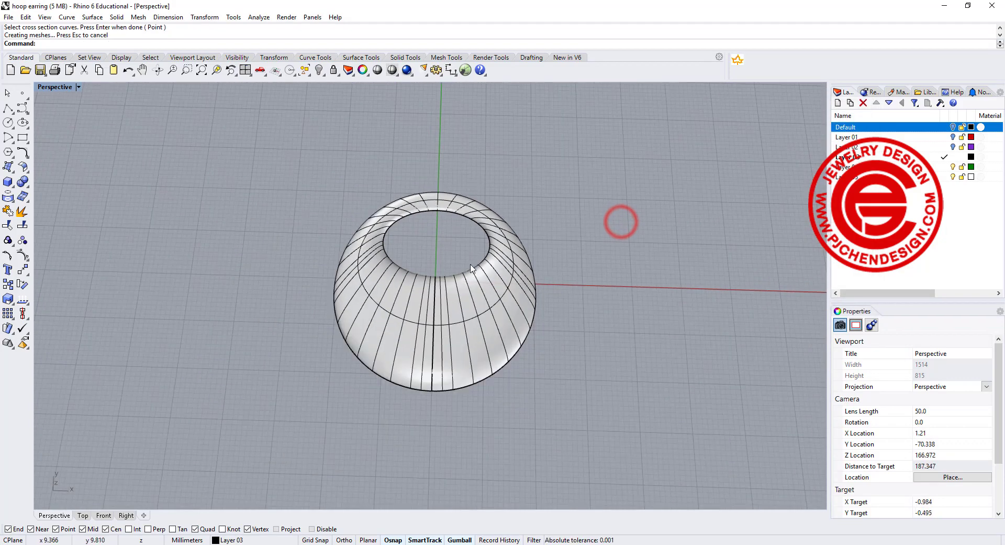
{"action": "right_click_drag", "start_coordinate": [495, 207], "coordinate": [476, 243]}
{"action": "scroll", "coordinate": [474, 289], "scroll_direction": "up", "scroll_amount": 4}
{"action": "right_click_drag", "start_coordinate": [477, 276], "coordinate": [515, 260]}
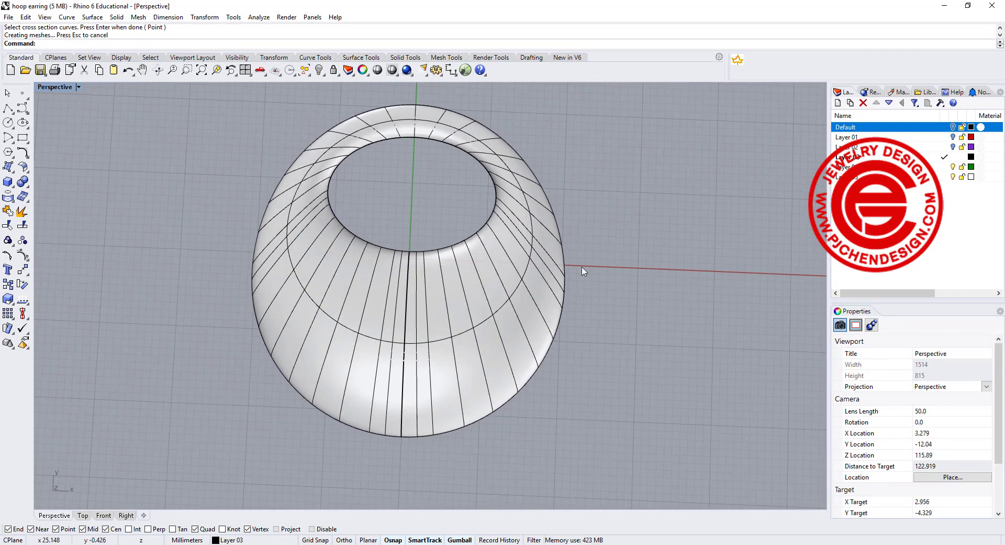
{"action": "right_click_drag", "start_coordinate": [440, 274], "coordinate": [435, 253]}
{"action": "double_click", "coordinate": [50, 88]}
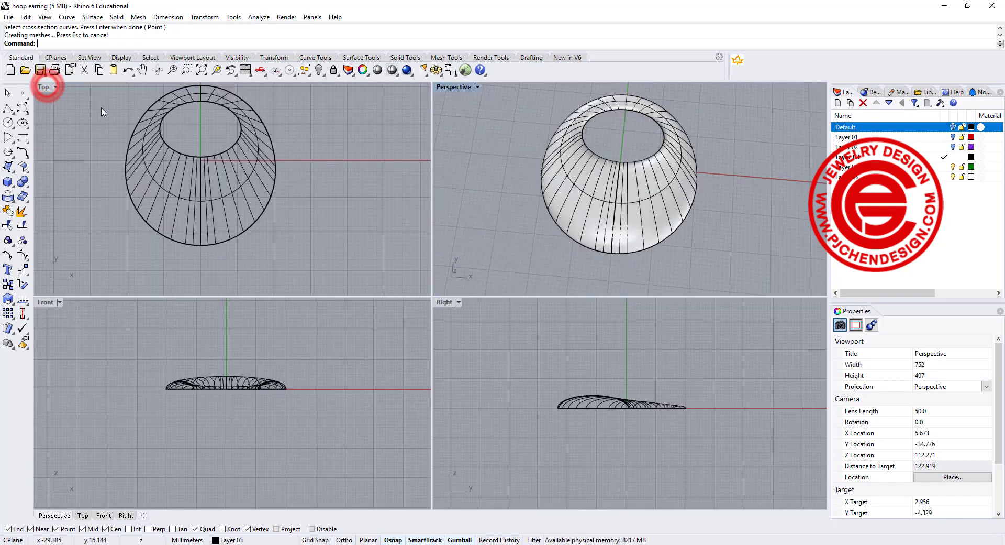
{"action": "left_click", "coordinate": [5, 109]}
{"action": "type", "text": "0"}
{"action": "key", "text": "Return"}
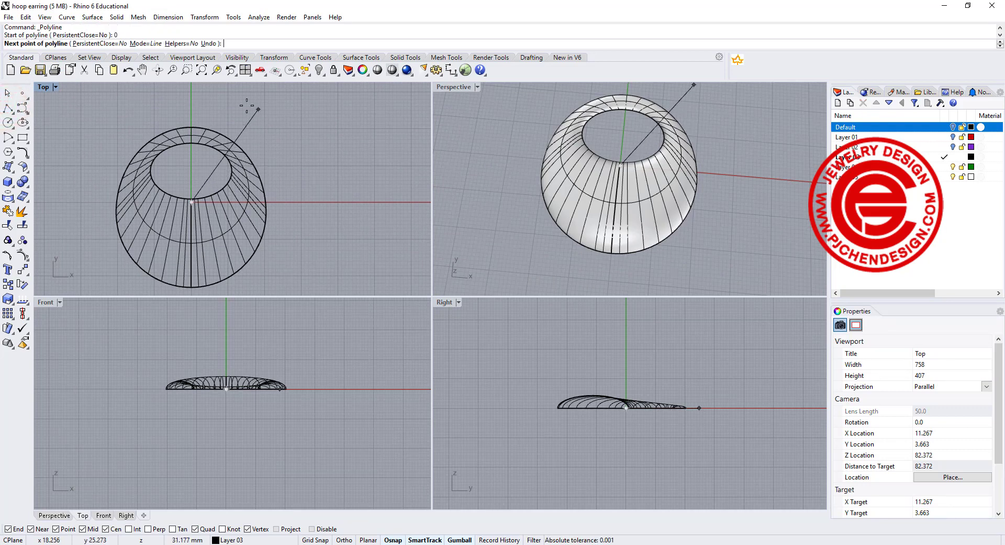
{"action": "left_click", "coordinate": [192, 106]}
{"action": "key", "text": "Return"}
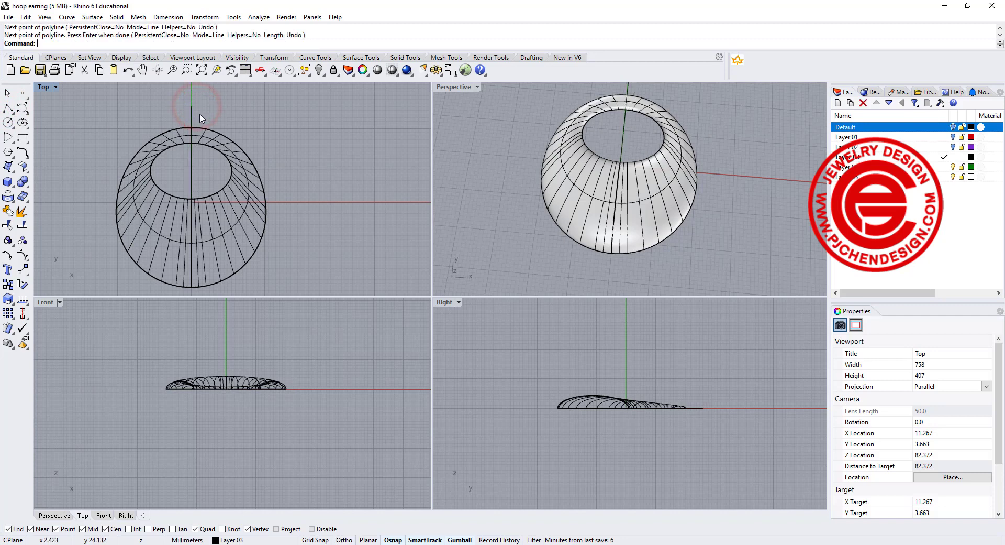
Polar array the vertical line around the origin with 12 items over a 360-degree fill angle
{"action": "left_click", "coordinate": [193, 111]}
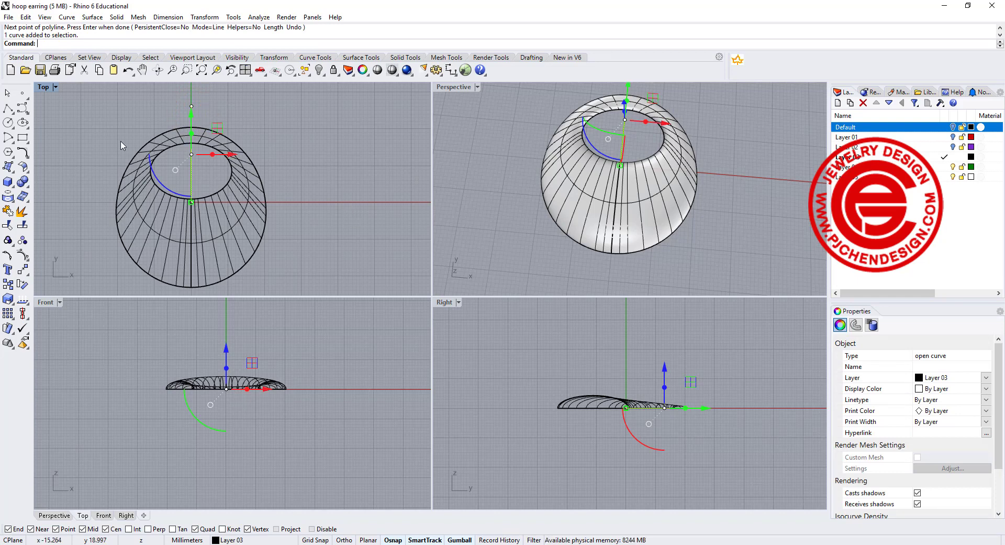
{"action": "left_click", "coordinate": [9, 313]}
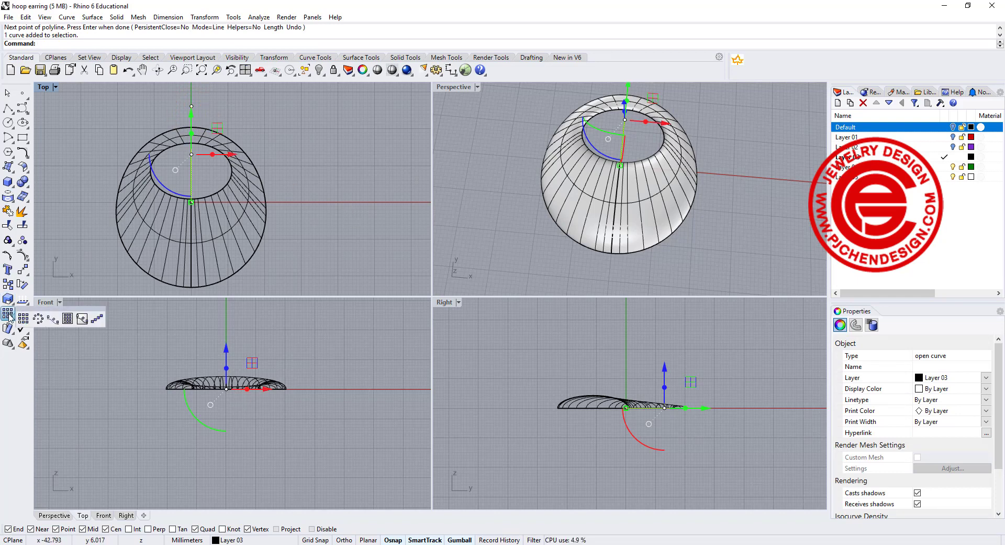
{"action": "left_click", "coordinate": [38, 319]}
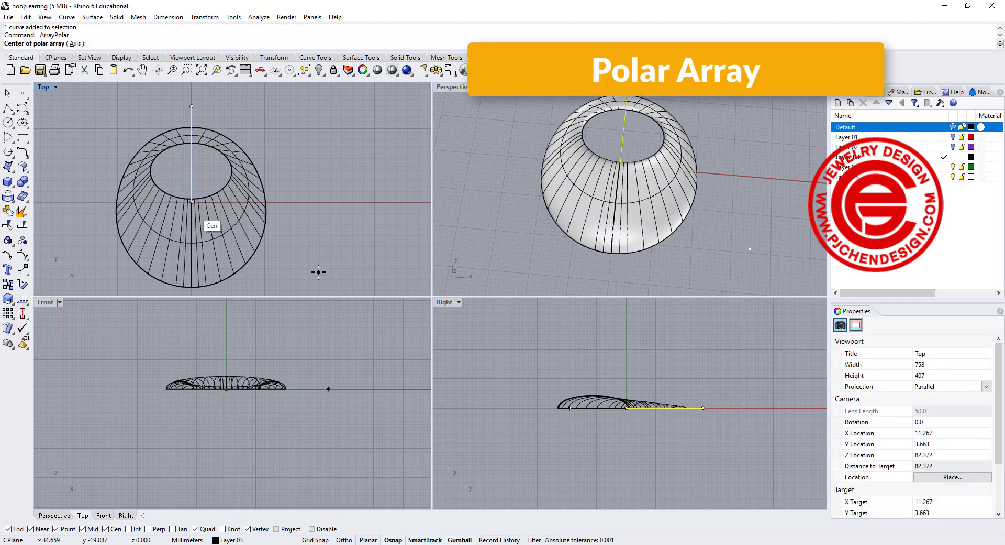
{"action": "type", "text": "0"}
{"action": "key", "text": "Return"}
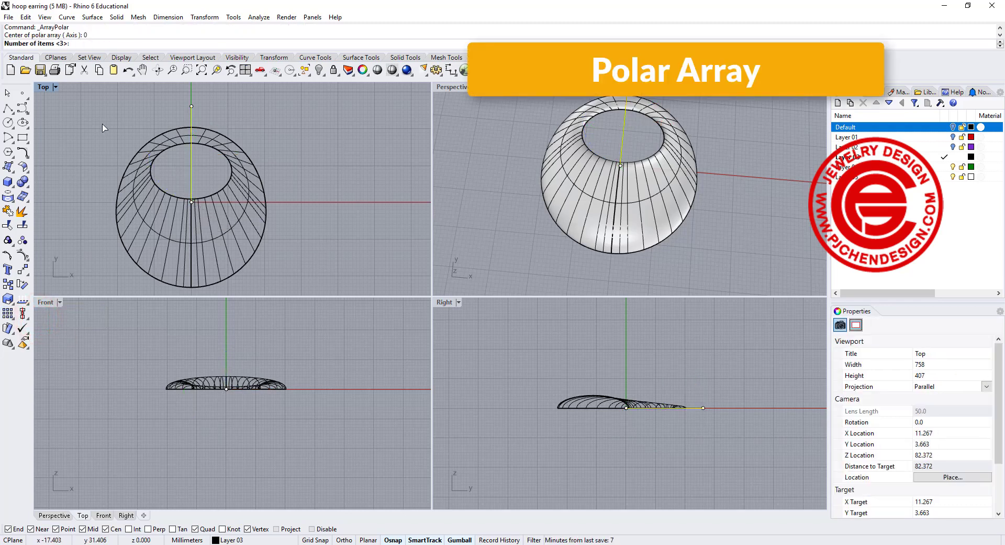
{"action": "type", "text": "12"}
{"action": "key", "text": "Return"}
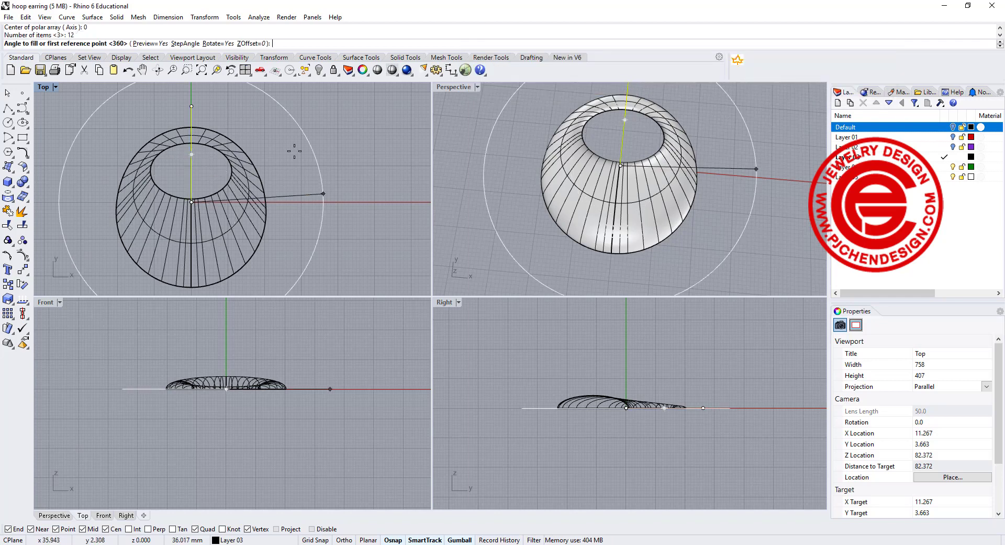
{"action": "left_click", "coordinate": [190, 91]}
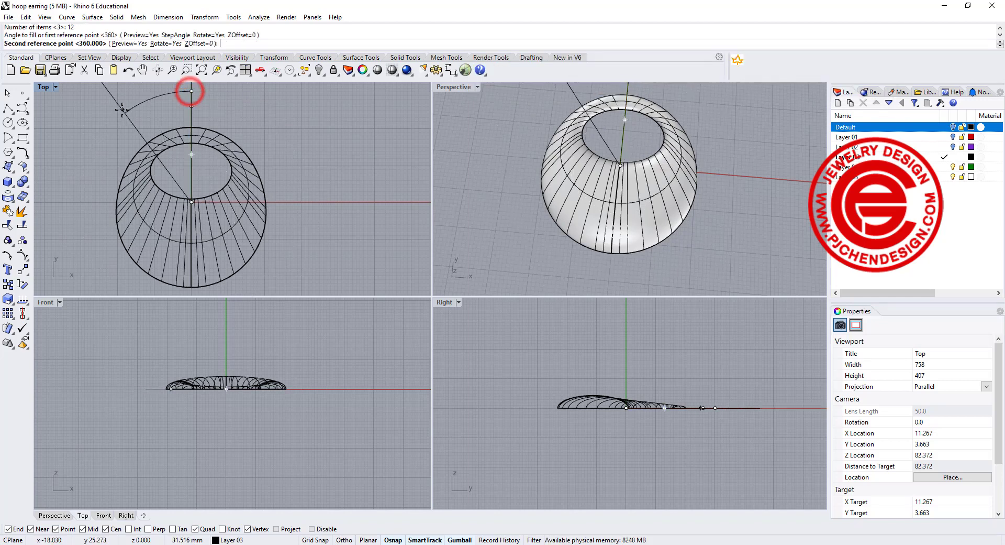
{"action": "key", "text": "Return"}
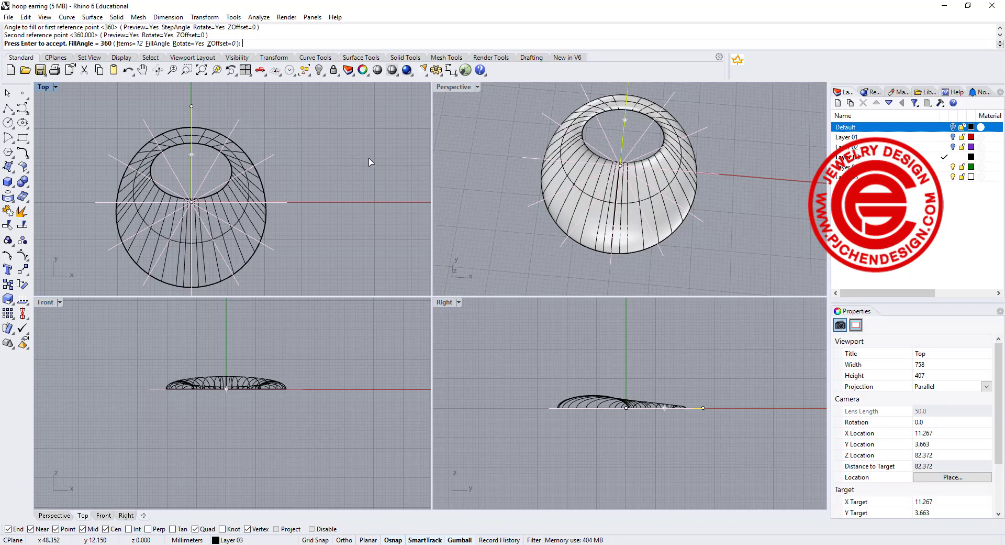
{"action": "key", "text": "Return"}
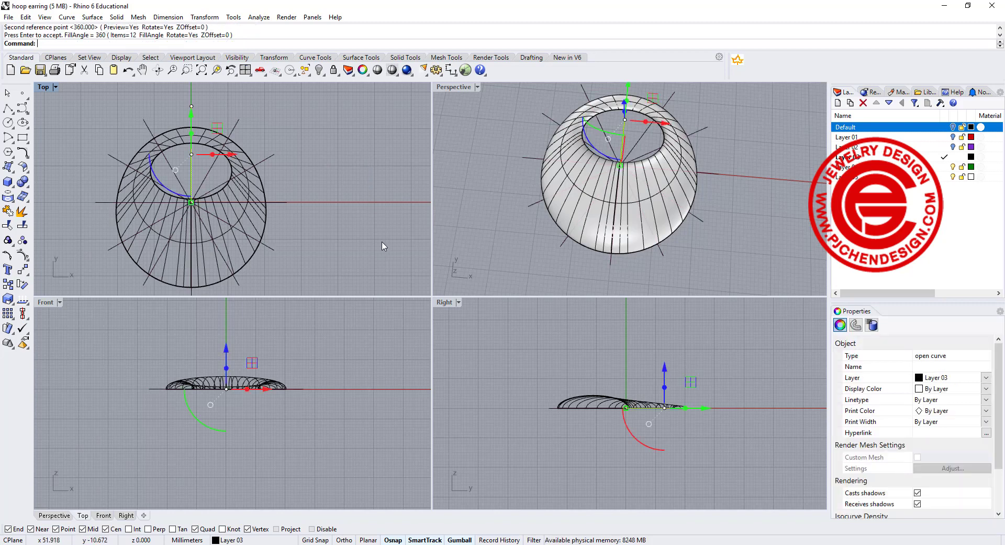
{"action": "left_click", "coordinate": [332, 220]}
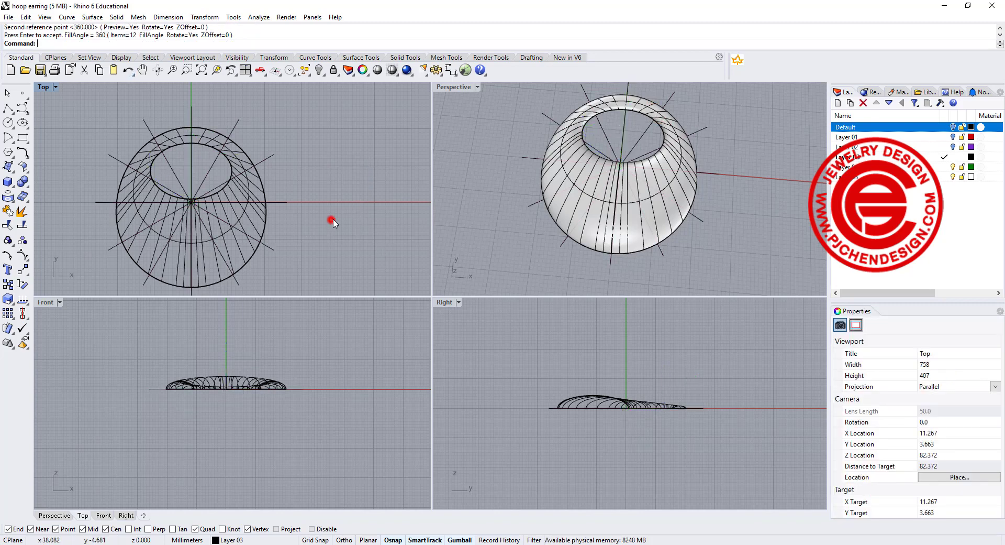
Move the 12 radial lines, the outer curve and the inner ellipse to Layer 04
{"action": "right_click_drag", "start_coordinate": [613, 187], "coordinate": [531, 145]}
{"action": "left_click_drag", "start_coordinate": [119, 377], "coordinate": [386, 441]}
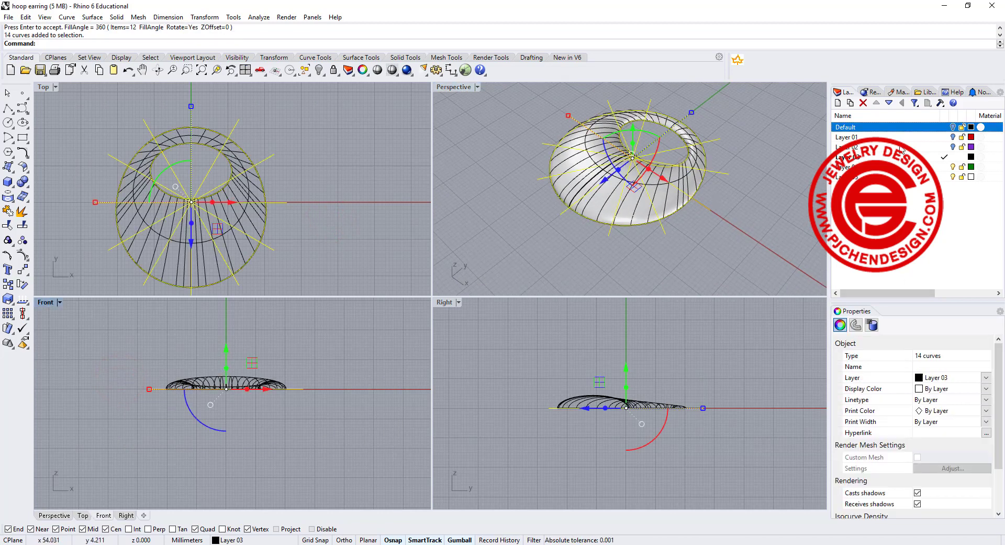
{"action": "right_click", "coordinate": [885, 167]}
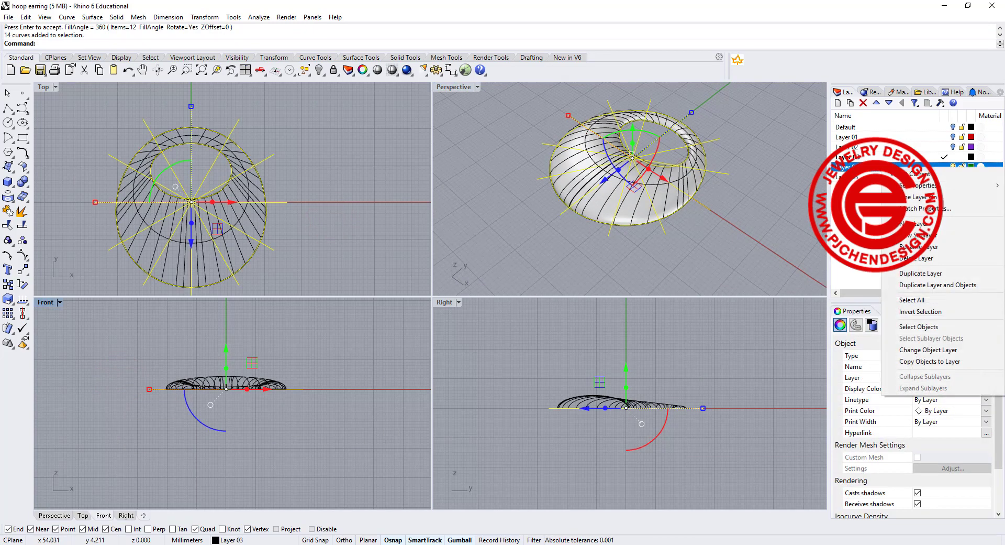
{"action": "left_click", "coordinate": [964, 352]}
{"action": "left_click", "coordinate": [733, 194]}
{"action": "right_click_drag", "start_coordinate": [729, 192], "coordinate": [708, 173]}
{"action": "left_click", "coordinate": [727, 252]}
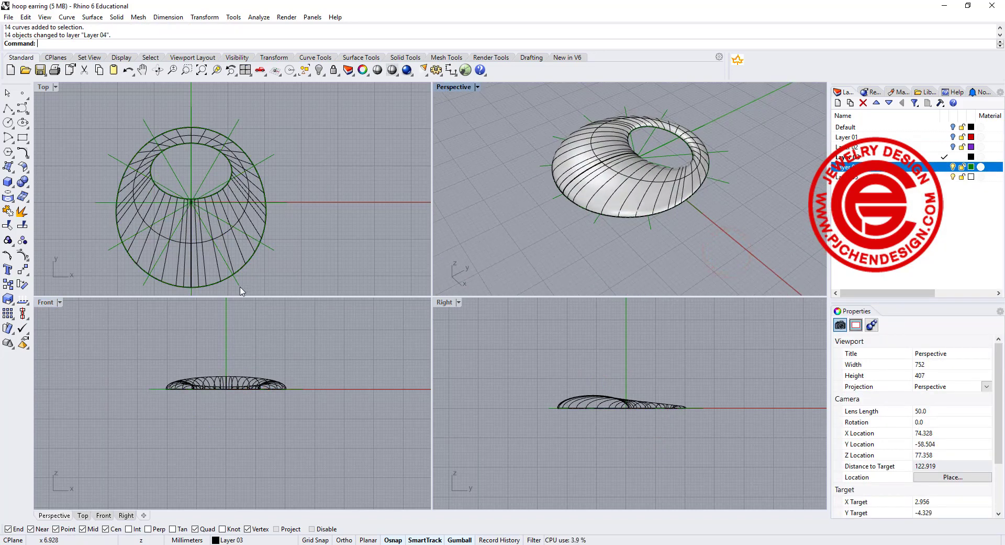
Project the 12 radial lines, without the two rail curves, onto the swept surface from the Top view
{"action": "left_click", "coordinate": [138, 390]}
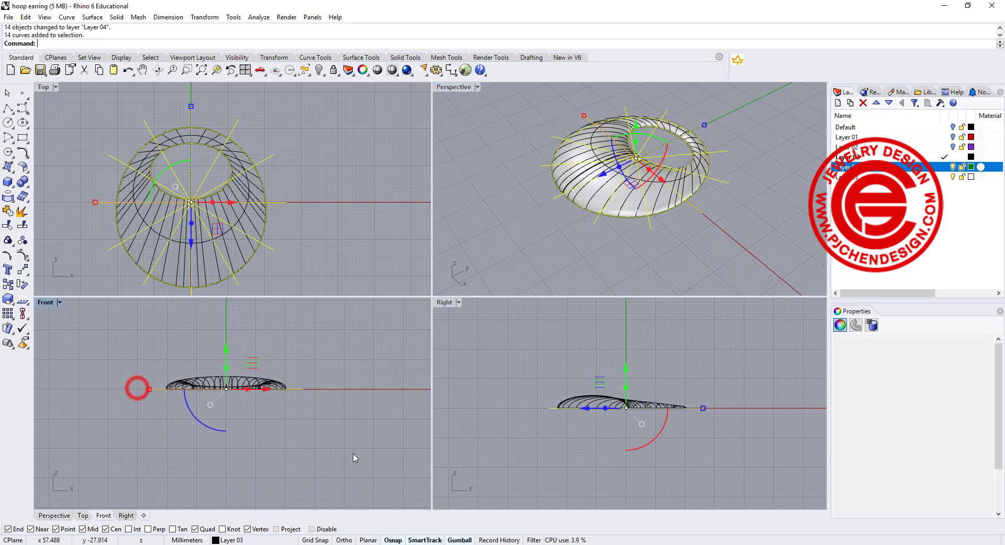
{"action": "scroll", "coordinate": [213, 149], "scroll_direction": "up", "scroll_amount": 3}
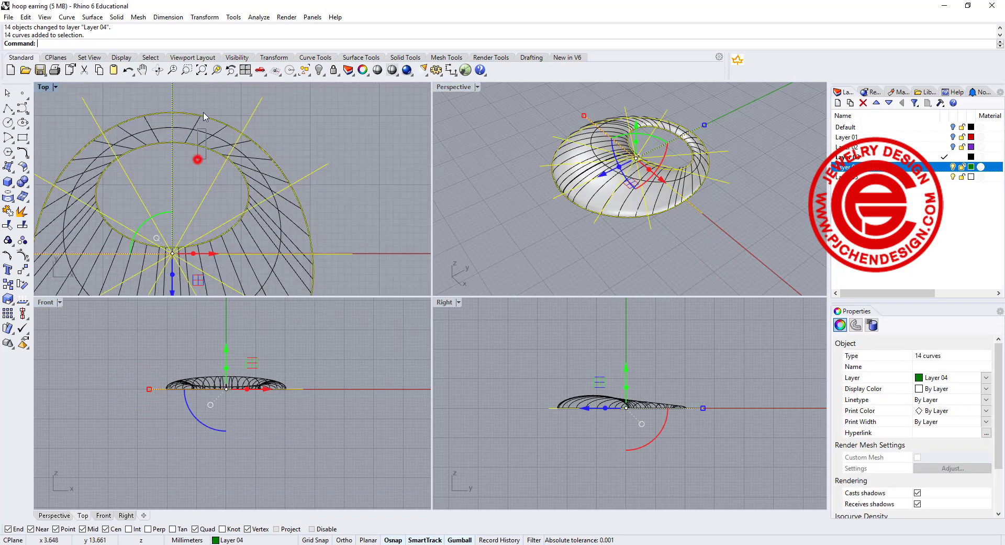
{"action": "left_click_drag", "start_coordinate": [204, 112], "coordinate": [202, 108], "text": "ctrl"}
{"action": "left_click_drag", "start_coordinate": [211, 154], "coordinate": [189, 111], "text": "ctrl"}
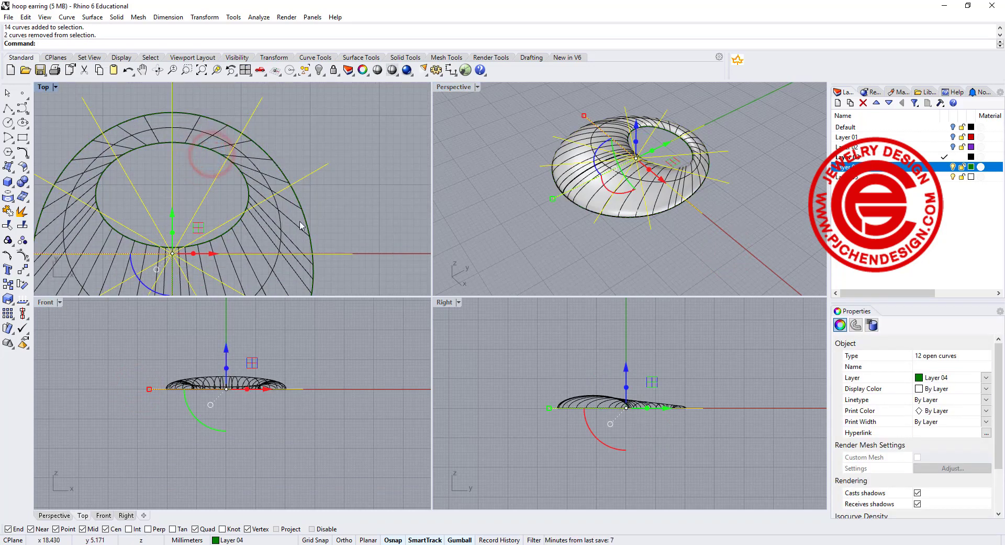
{"action": "scroll", "coordinate": [263, 179], "scroll_direction": "down", "scroll_amount": 4}
{"action": "right_click_drag", "start_coordinate": [302, 204], "coordinate": [310, 143]}
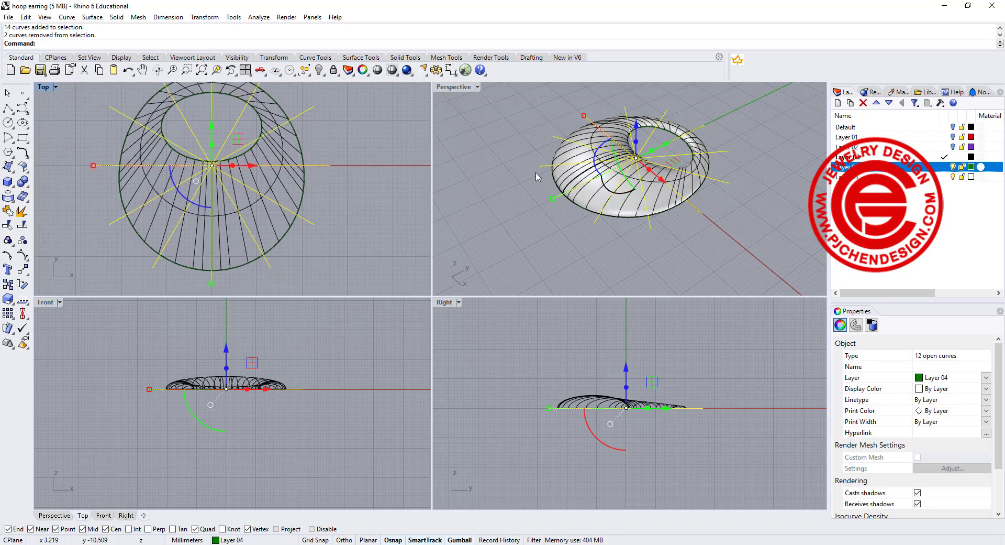
{"action": "left_click", "coordinate": [45, 88]}
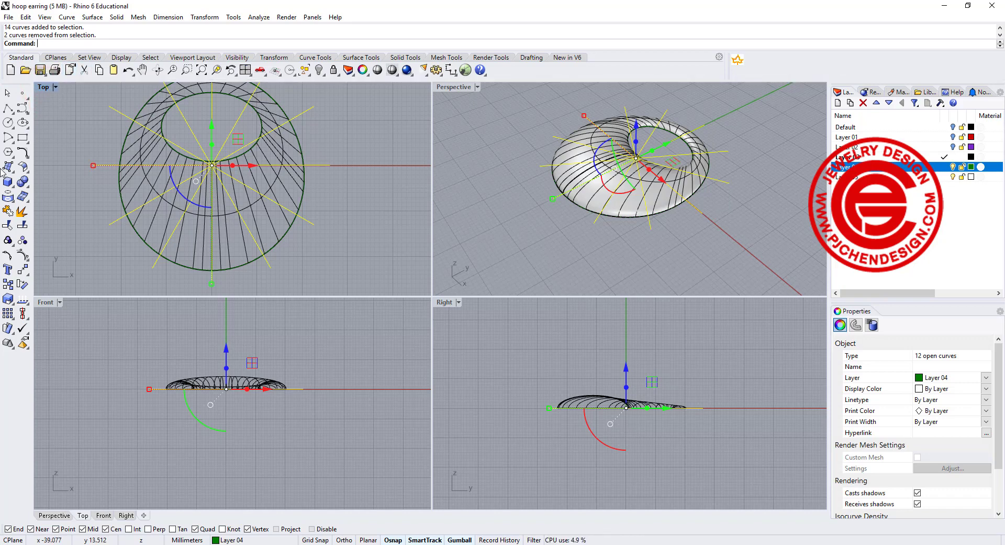
{"action": "left_click", "coordinate": [7, 197]}
{"action": "left_click", "coordinate": [253, 210]}
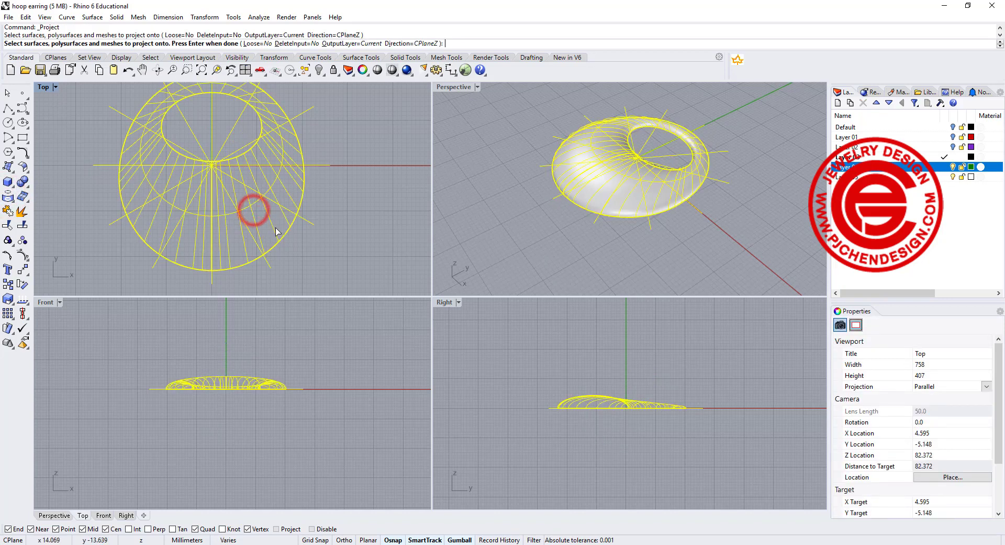
{"action": "key", "text": "Return"}
Inspect the projected lines near the origin and the ellipse's lowest point, and undo the projection
{"action": "scroll", "coordinate": [717, 220], "scroll_direction": "up", "scroll_amount": 6}
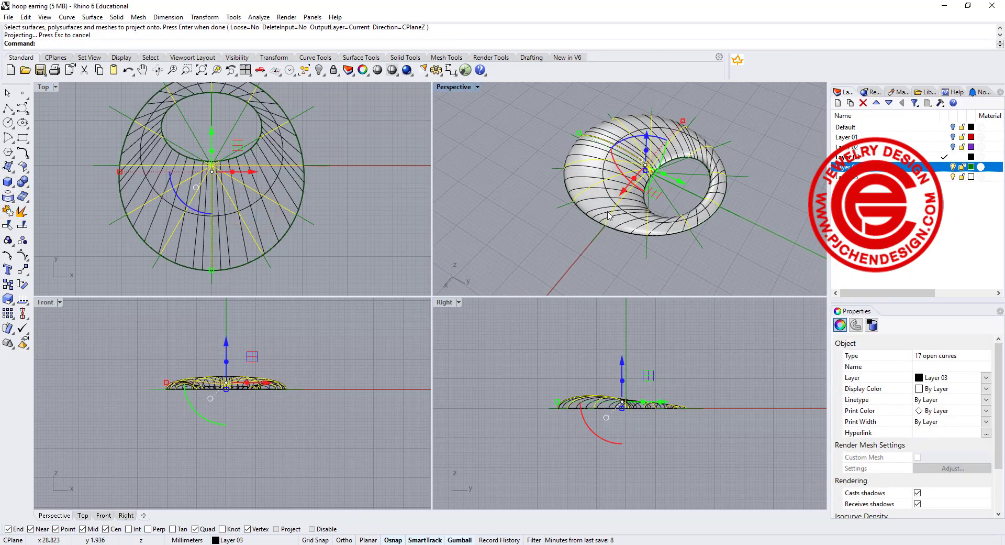
{"action": "right_click_drag", "start_coordinate": [706, 209], "coordinate": [780, 236]}
{"action": "scroll", "coordinate": [210, 163], "scroll_direction": "up", "scroll_amount": 5}
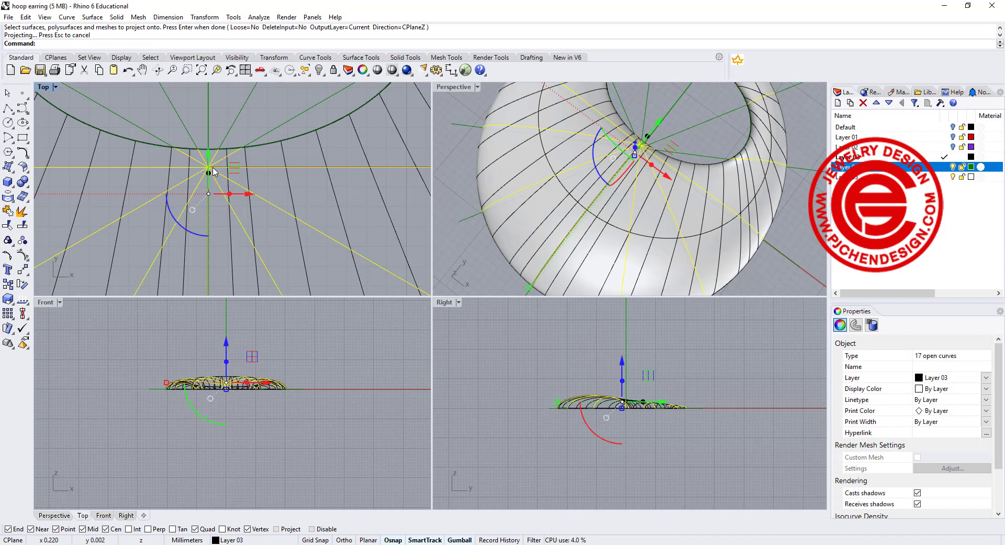
{"action": "scroll", "coordinate": [213, 176], "scroll_direction": "down", "scroll_amount": 2}
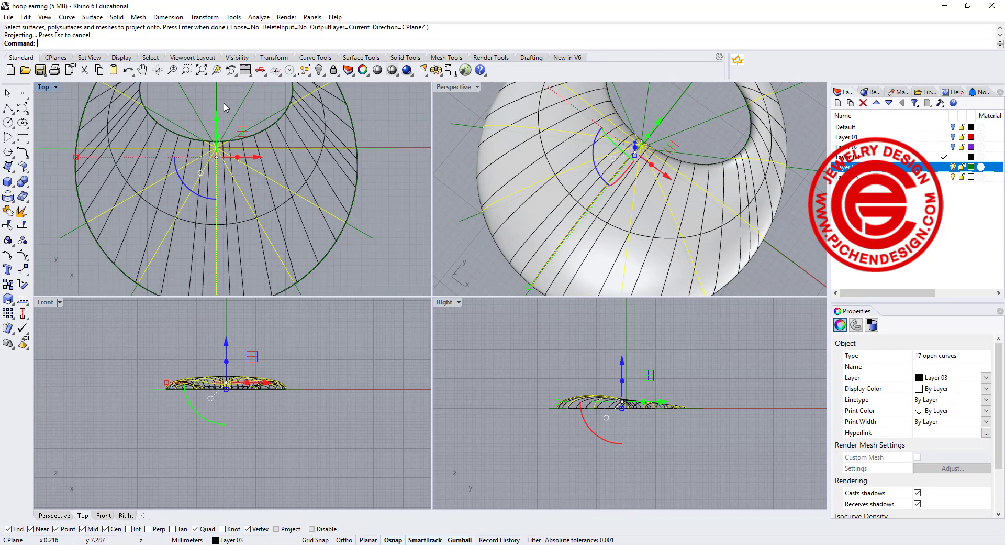
{"action": "scroll", "coordinate": [238, 165], "scroll_direction": "down", "scroll_amount": 3}
{"action": "scroll", "coordinate": [279, 189], "scroll_direction": "down", "scroll_amount": 4}
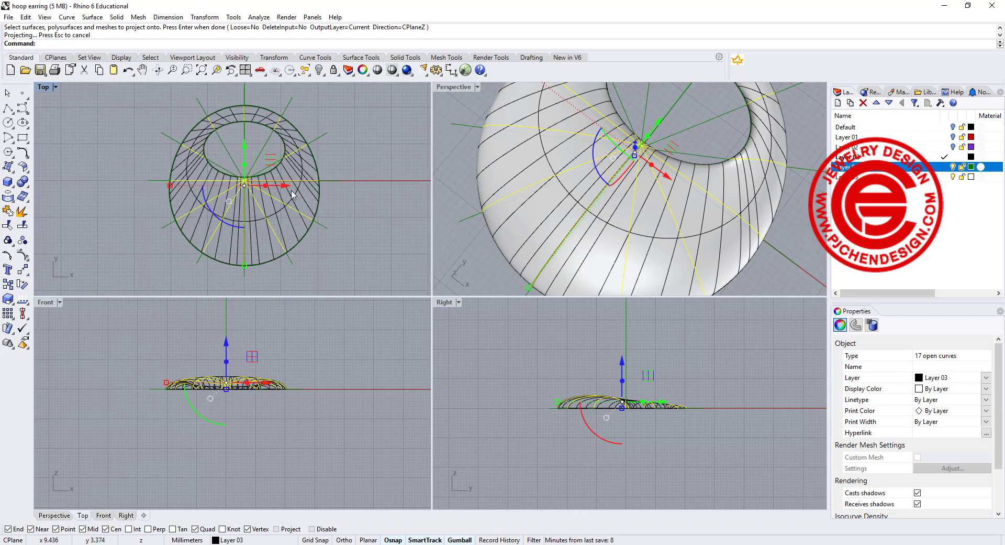
{"action": "key", "text": "ctrl+z"}
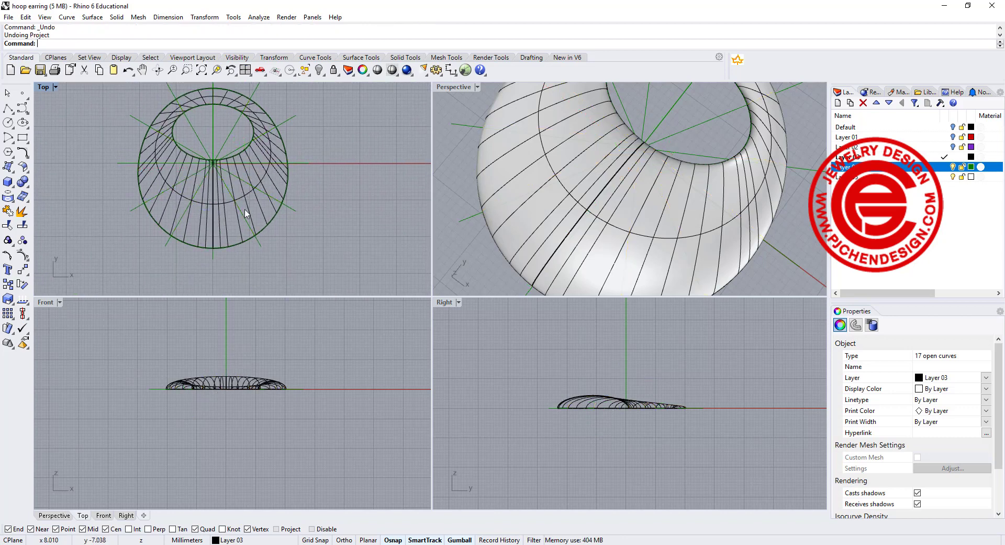
Move the 12 radial lines, without the two rail curves, up about 2.3 mm so their centre lies inside the inner ellipse
{"action": "left_click_drag", "start_coordinate": [121, 384], "coordinate": [355, 457]}
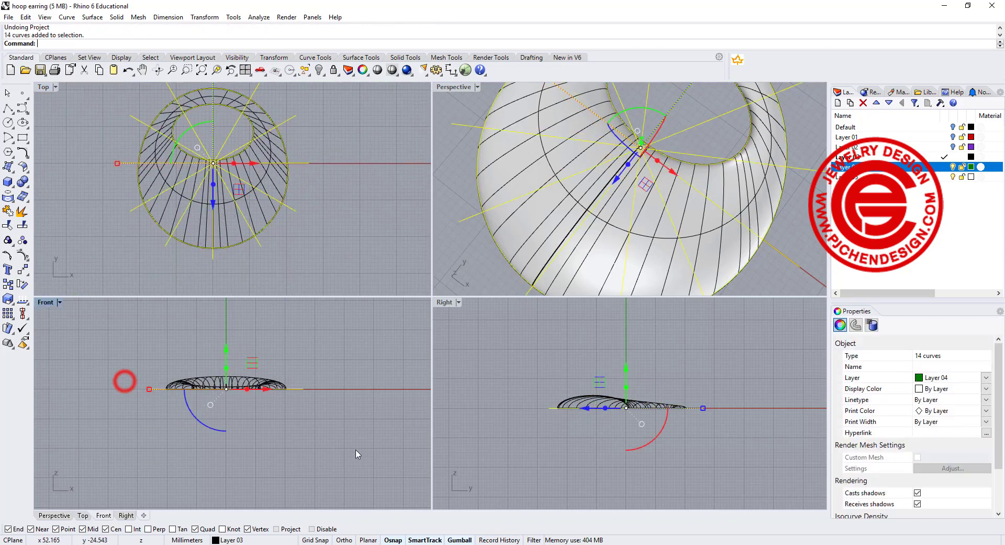
{"action": "scroll", "coordinate": [257, 148], "scroll_direction": "up", "scroll_amount": 3}
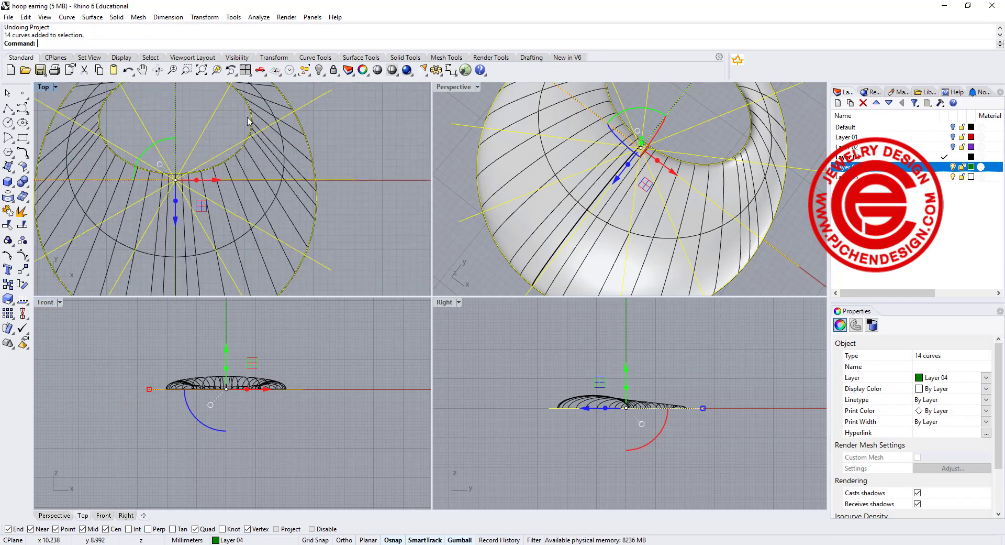
{"action": "left_click", "coordinate": [251, 107], "text": "ctrl"}
{"action": "left_click", "coordinate": [284, 95], "text": "ctrl"}
{"action": "scroll", "coordinate": [225, 178], "scroll_direction": "down", "scroll_amount": 4}
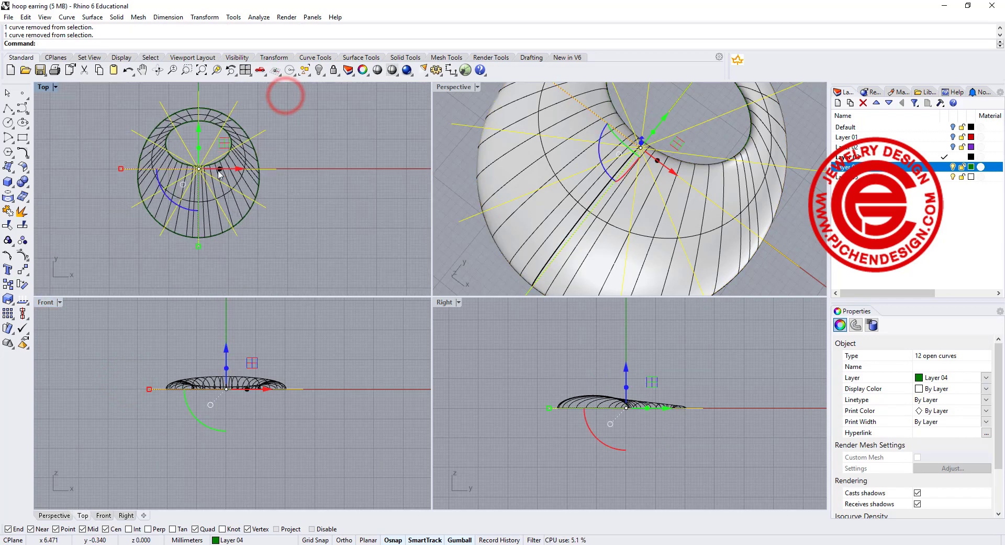
{"action": "left_click_drag", "start_coordinate": [214, 174], "coordinate": [214, 166]}
{"action": "scroll", "coordinate": [210, 222], "scroll_direction": "up", "scroll_amount": 10}
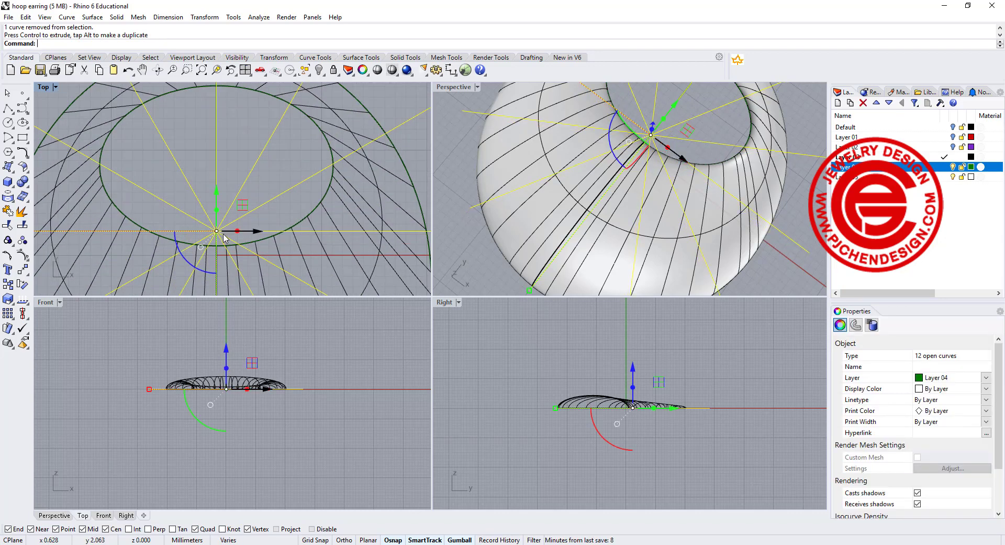
{"action": "scroll", "coordinate": [224, 147], "scroll_direction": "down", "scroll_amount": 5}
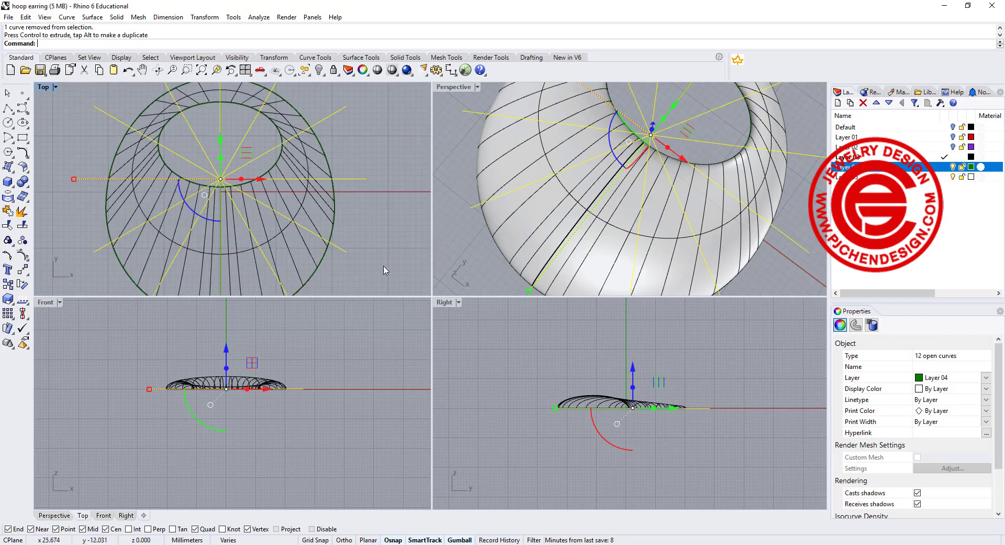
{"action": "scroll", "coordinate": [264, 177], "scroll_direction": "down", "scroll_amount": 4}
{"action": "right_click_drag", "start_coordinate": [189, 138], "coordinate": [154, 131]}
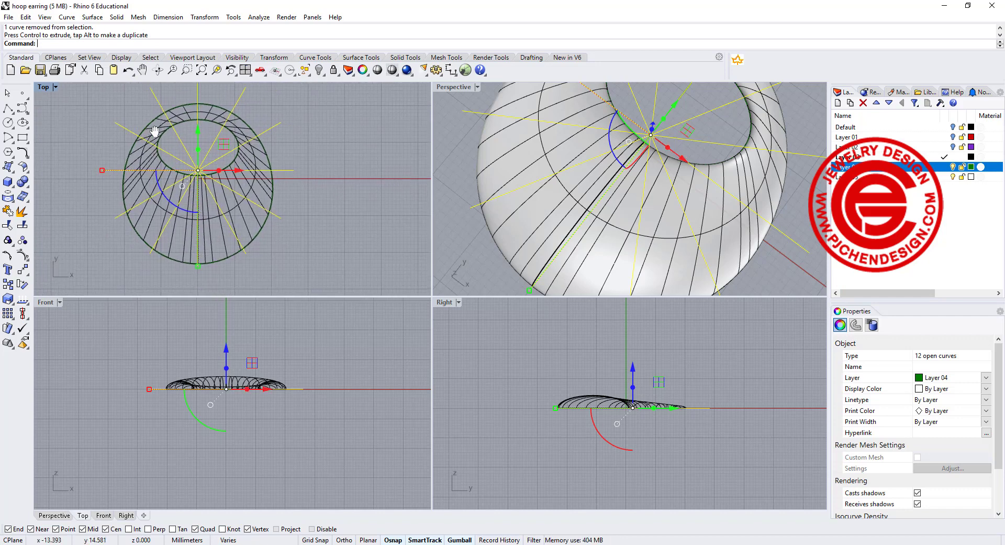
Project the 12 moved radial lines onto the swept surface from the Top view
{"action": "left_click", "coordinate": [8, 198]}
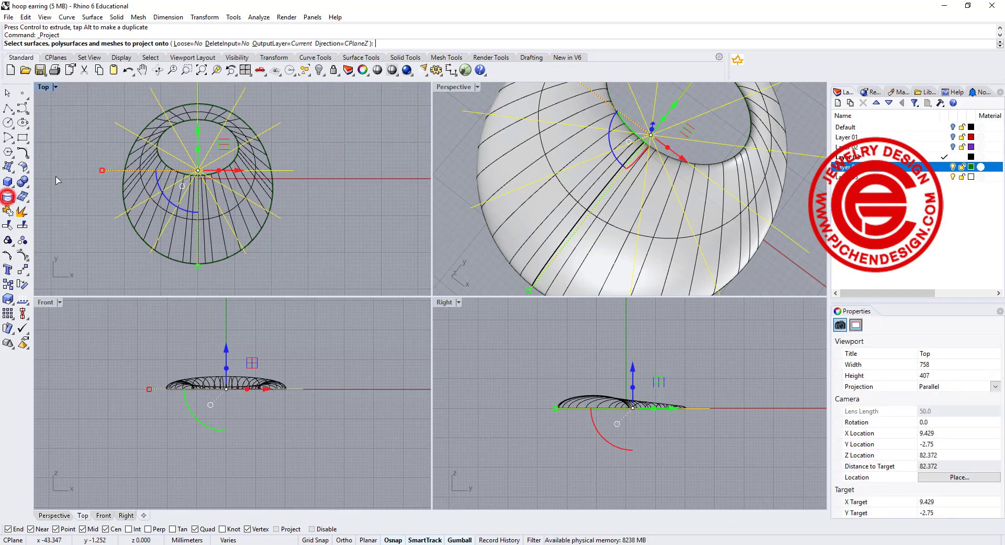
{"action": "left_click", "coordinate": [138, 155]}
{"action": "key", "text": "Return"}
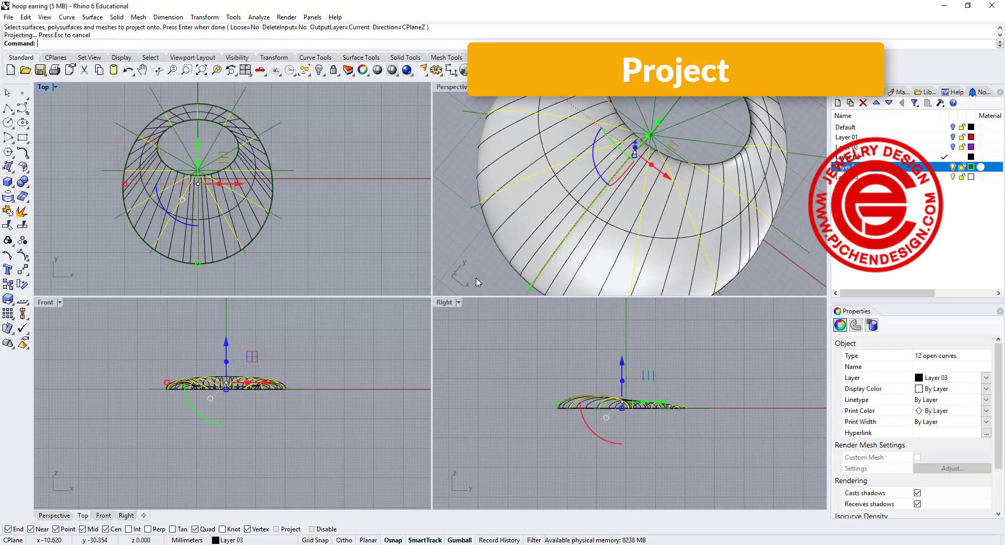
{"action": "right_click_drag", "start_coordinate": [634, 237], "coordinate": [596, 196]}
{"action": "left_click", "coordinate": [781, 284]}
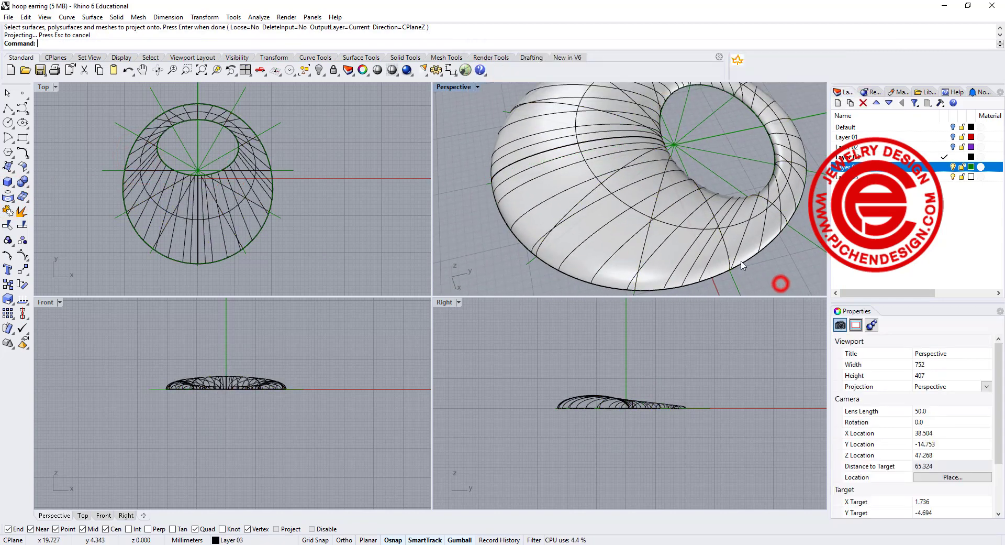
{"action": "right_click_drag", "start_coordinate": [779, 281], "coordinate": [576, 239]}
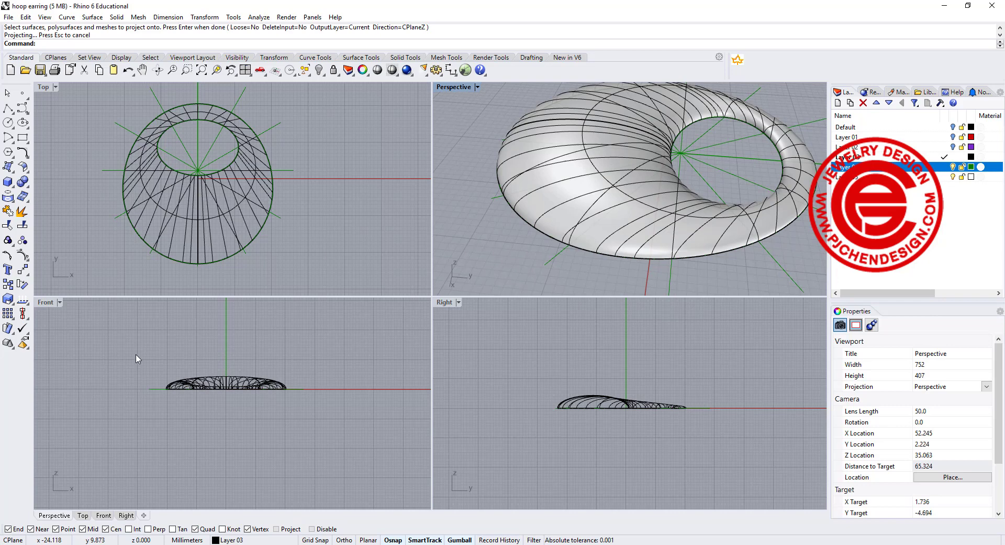
Set the display color of the 12 projected curves to Red
{"action": "left_click_drag", "start_coordinate": [112, 340], "coordinate": [370, 425]}
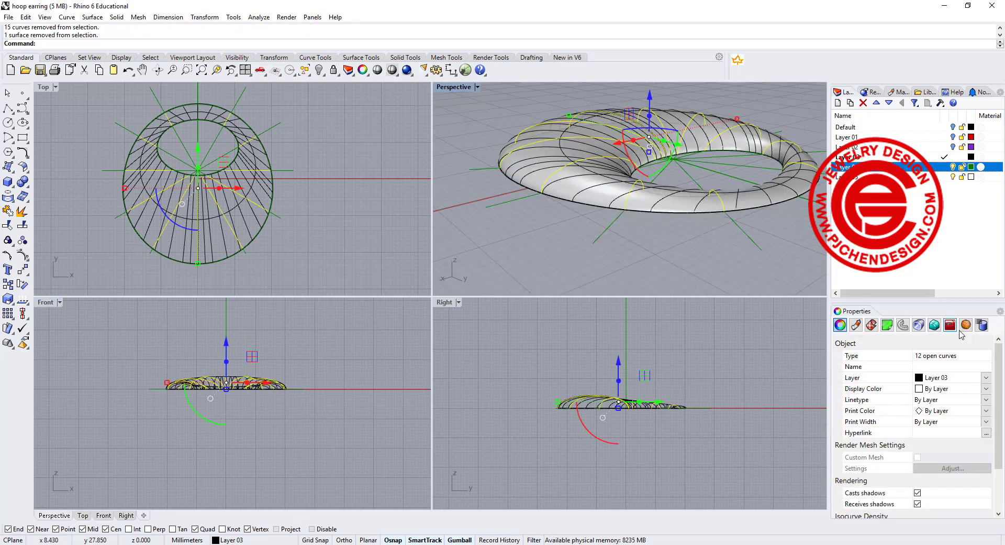
{"action": "left_click", "coordinate": [986, 388]}
{"action": "left_click", "coordinate": [941, 432]}
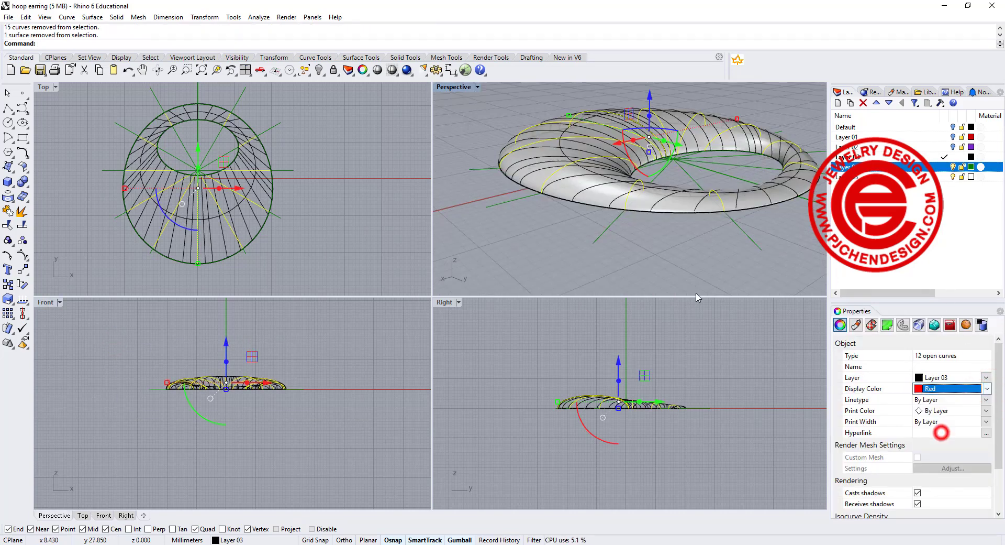
{"action": "left_click", "coordinate": [550, 249]}
{"action": "scroll", "coordinate": [657, 222], "scroll_direction": "down", "scroll_amount": 6}
{"action": "right_click_drag", "start_coordinate": [490, 171], "coordinate": [639, 204]}
{"action": "scroll", "coordinate": [669, 227], "scroll_direction": "up", "scroll_amount": 6}
{"action": "scroll", "coordinate": [640, 204], "scroll_direction": "down", "scroll_amount": 4}
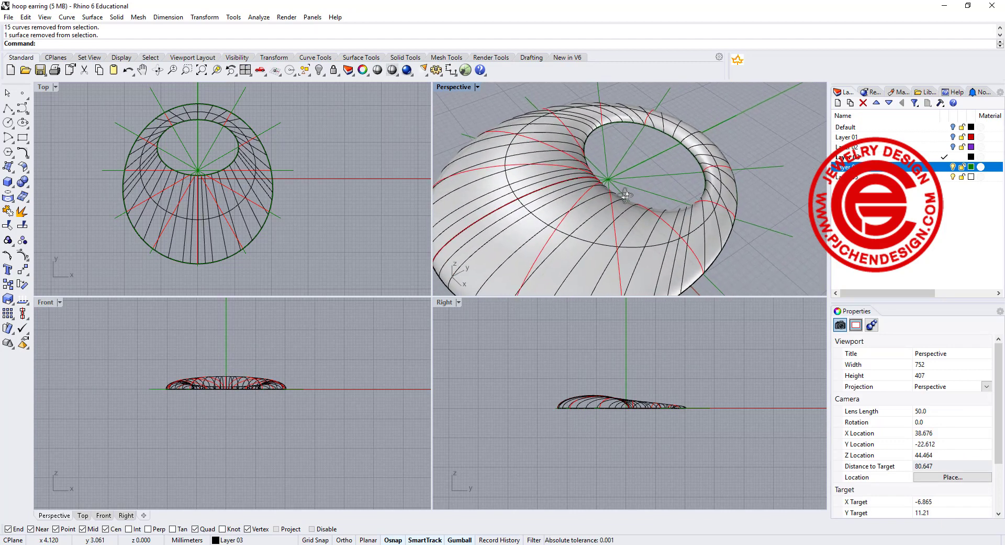
Hide the swept surface in the enlarged Perspective view, leaving only the curves shown
{"action": "double_click", "coordinate": [453, 87]}
{"action": "left_click", "coordinate": [537, 354]}
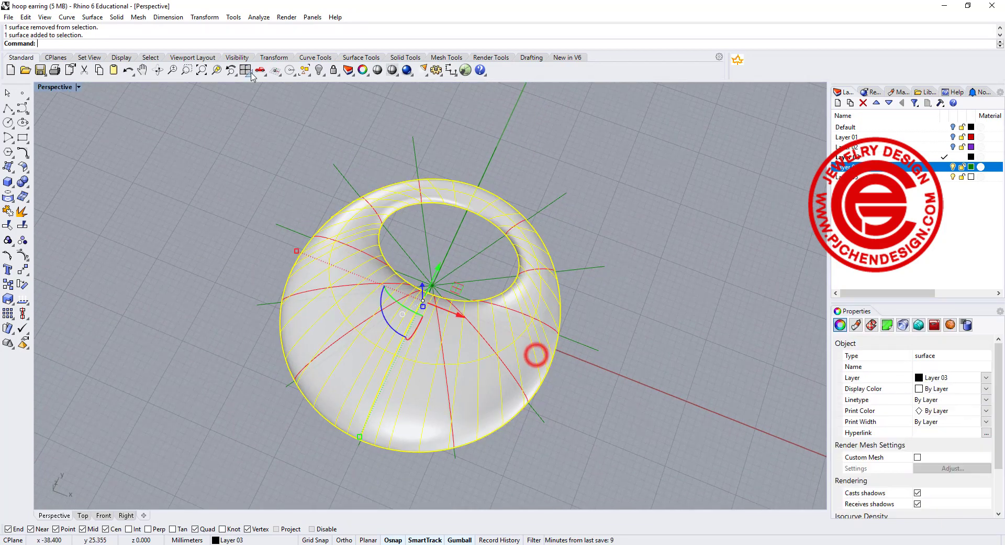
{"action": "left_click", "coordinate": [319, 69]}
{"action": "right_click_drag", "start_coordinate": [519, 273], "coordinate": [594, 278]}
{"action": "scroll", "coordinate": [592, 306], "scroll_direction": "up", "scroll_amount": 2}
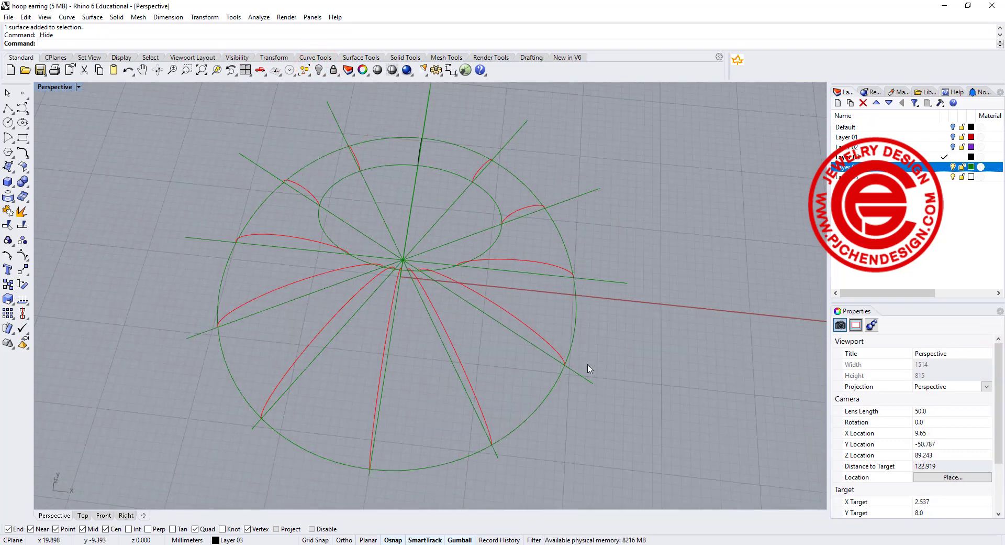
Draw an outward-bulging arc in the Top view between the points where the 2 and 3 o'clock radial lines meet the outer curve
{"action": "double_click", "coordinate": [59, 91]}
{"action": "scroll", "coordinate": [259, 139], "scroll_direction": "up", "scroll_amount": 3}
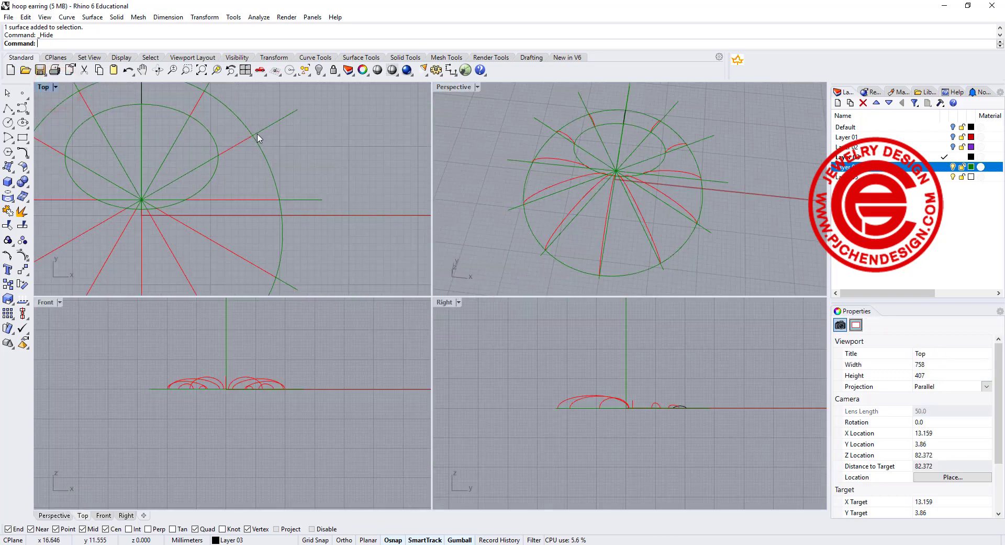
{"action": "scroll", "coordinate": [257, 140], "scroll_direction": "up", "scroll_amount": 1}
{"action": "left_click", "coordinate": [255, 141]}
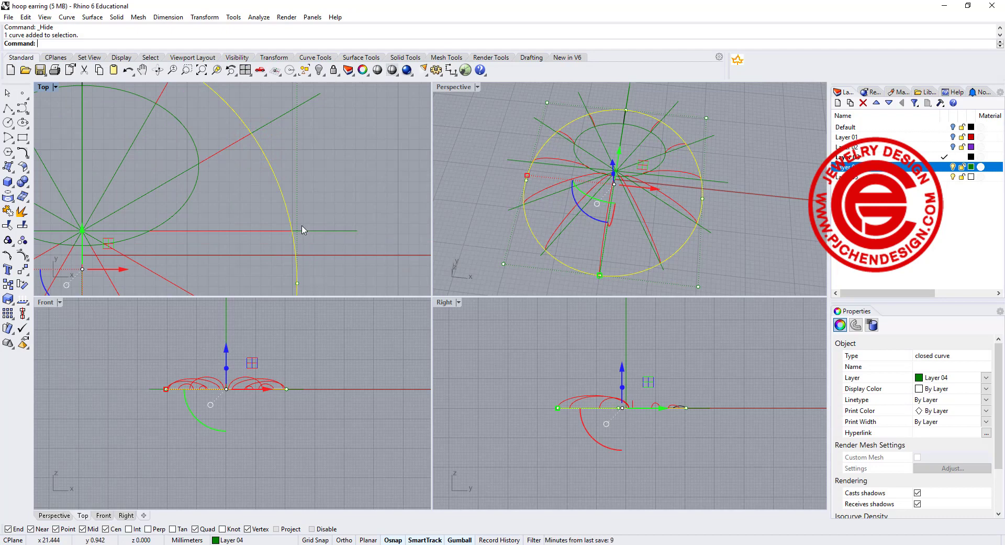
{"action": "scroll", "coordinate": [306, 164], "scroll_direction": "down", "scroll_amount": 4}
{"action": "right_click_drag", "start_coordinate": [354, 178], "coordinate": [272, 167]}
{"action": "right_click_drag", "start_coordinate": [355, 351], "coordinate": [307, 350]}
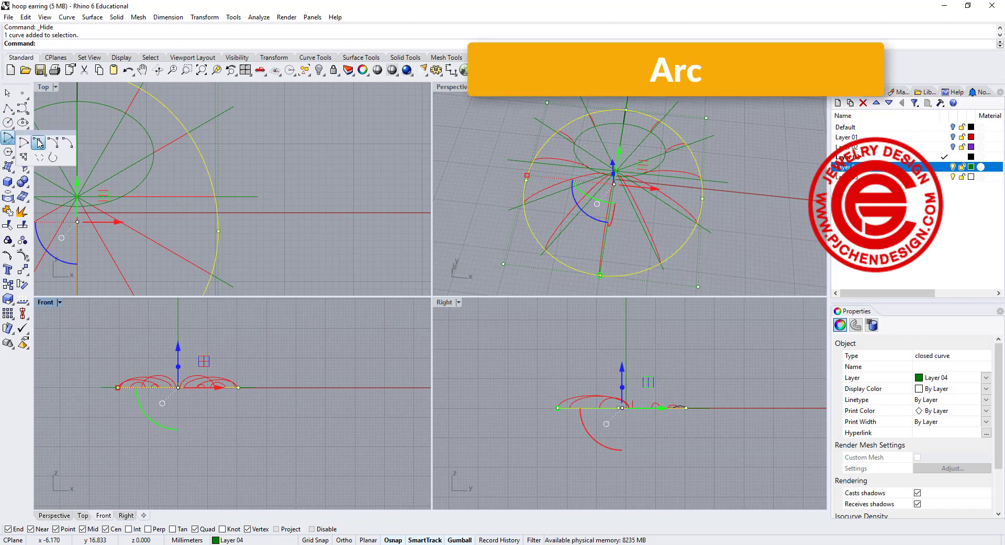
{"action": "right_click", "coordinate": [8, 138]}
{"action": "scroll", "coordinate": [195, 144], "scroll_direction": "up", "scroll_amount": 1}
{"action": "scroll", "coordinate": [223, 147], "scroll_direction": "up", "scroll_amount": 2}
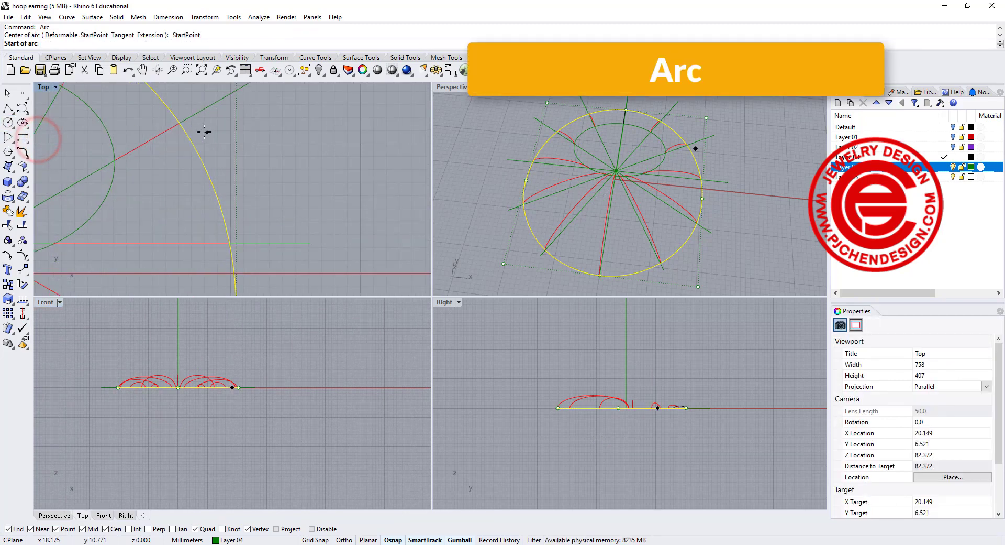
{"action": "left_click", "coordinate": [180, 123]}
{"action": "left_click", "coordinate": [231, 242]}
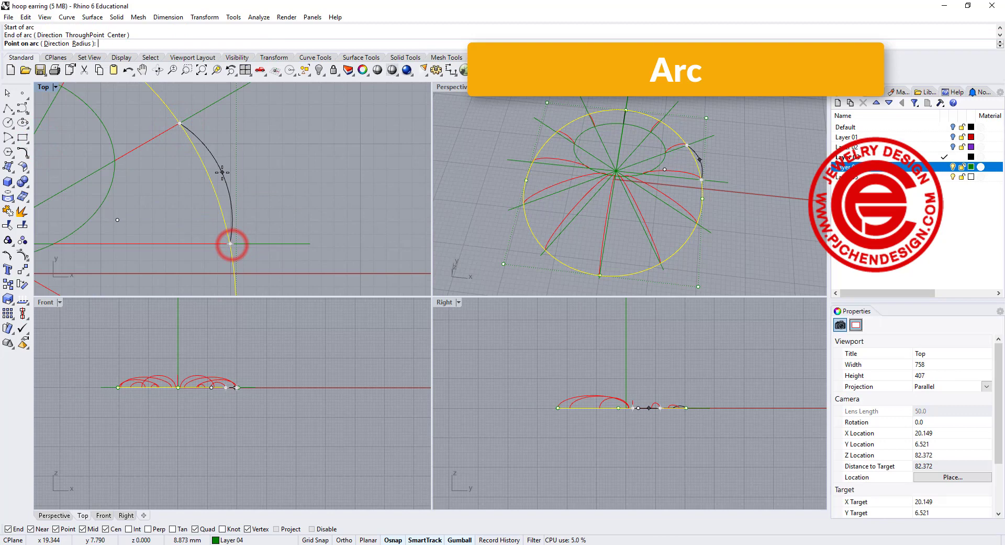
{"action": "left_click", "coordinate": [222, 172]}
{"action": "scroll", "coordinate": [293, 193], "scroll_direction": "down", "scroll_amount": 3}
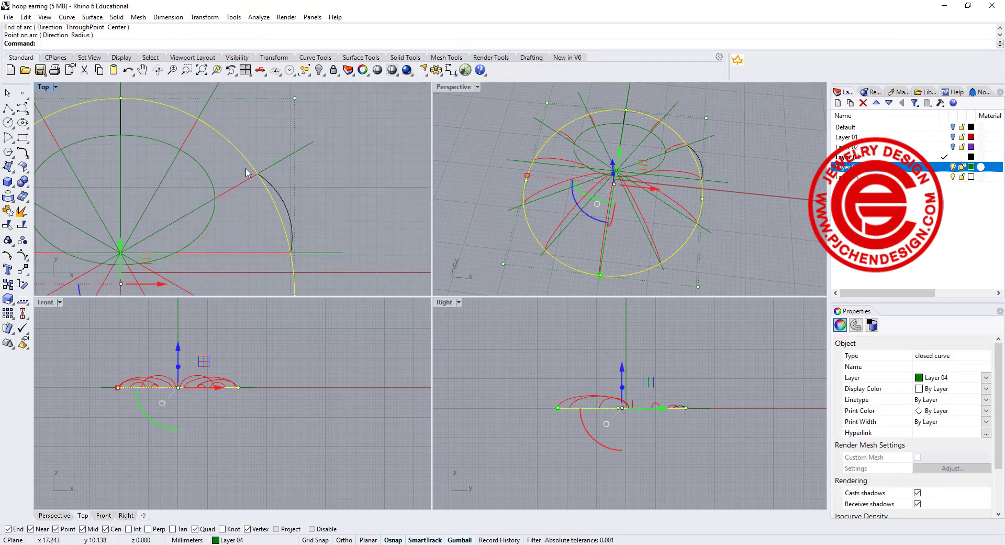
Draw a matching outward arc in the enlarged Top view between the 1 and 2 o'clock radial lines on the outer curve
{"action": "left_click", "coordinate": [44, 86]}
{"action": "key", "text": "ctrl+m"}
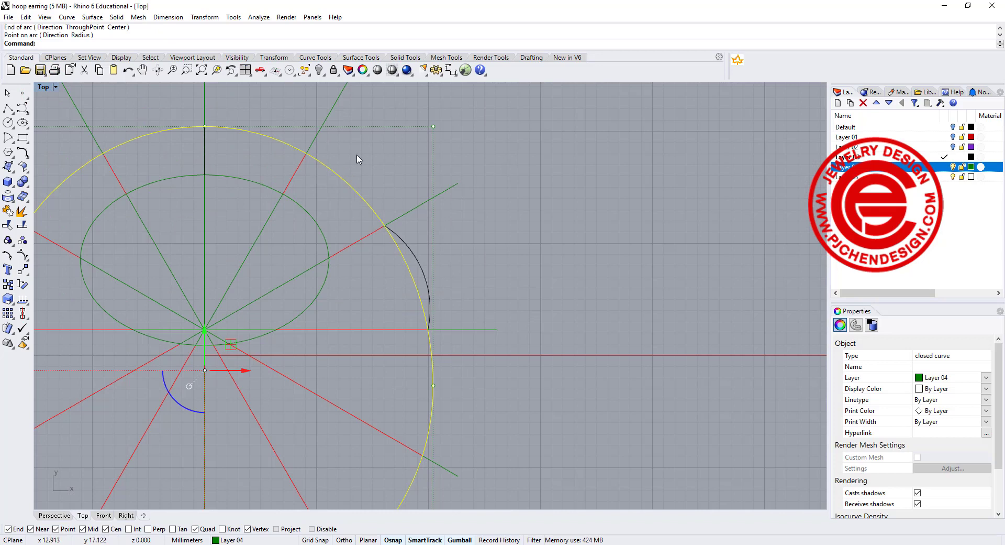
{"action": "key", "text": "Return"}
{"action": "left_click", "coordinate": [306, 153]}
{"action": "left_click", "coordinate": [389, 227]}
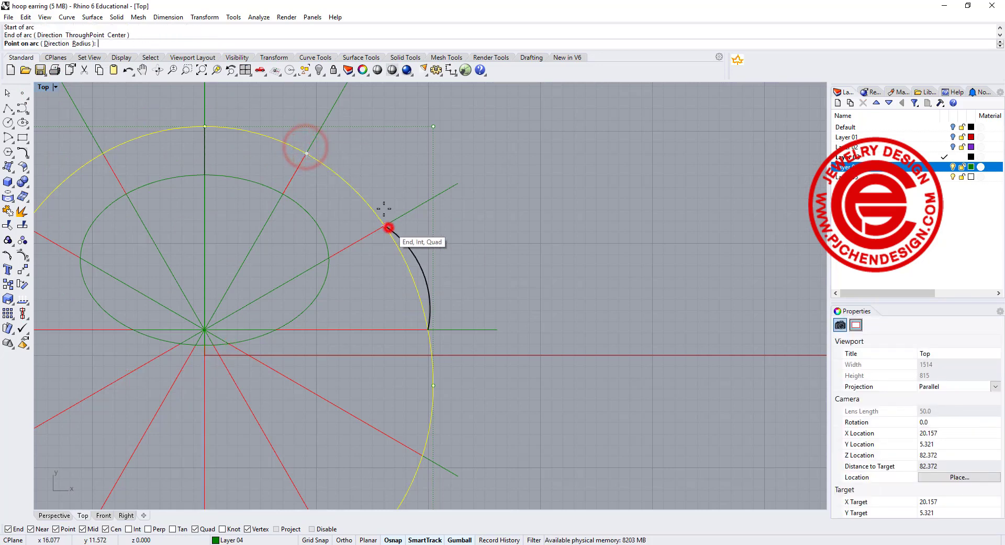
{"action": "scroll", "coordinate": [354, 174], "scroll_direction": "up", "scroll_amount": 4}
{"action": "left_click", "coordinate": [357, 180]}
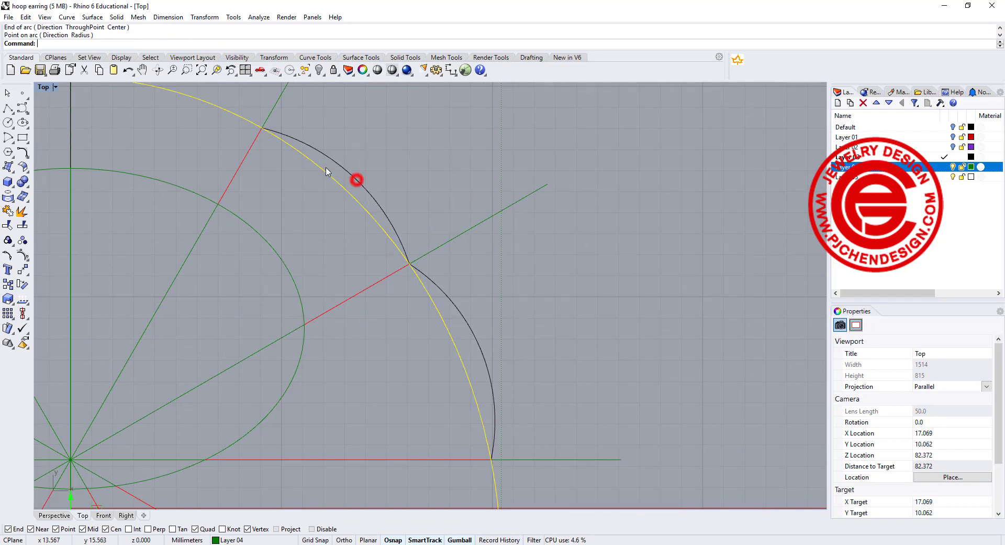
Draw an outward arc from the outer curve's topmost point to its intersection with the 1 o'clock radial line
{"action": "scroll", "coordinate": [229, 160], "scroll_direction": "down", "scroll_amount": 4}
{"action": "key", "text": "Return"}
{"action": "left_click", "coordinate": [214, 182]}
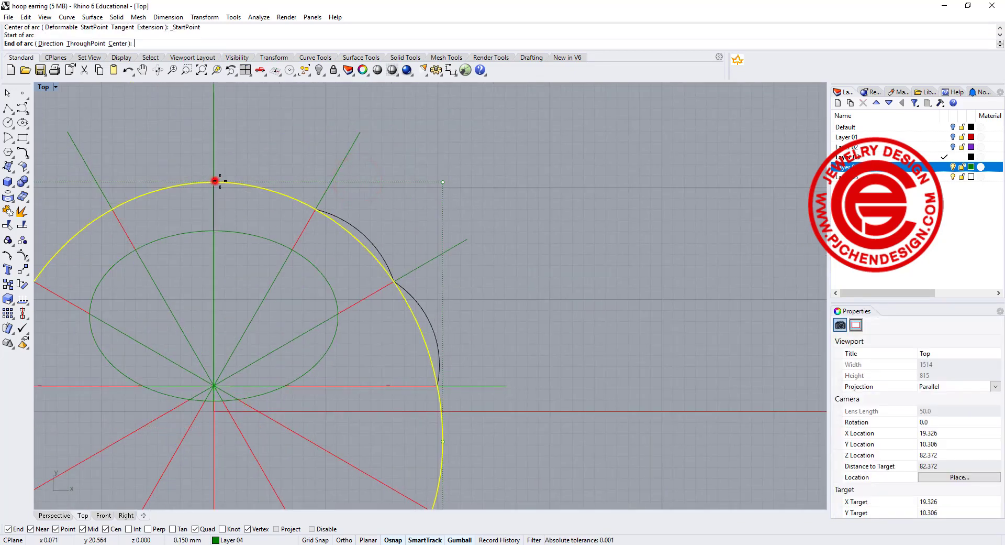
{"action": "left_click", "coordinate": [316, 208]}
{"action": "scroll", "coordinate": [271, 178], "scroll_direction": "up", "scroll_amount": 2}
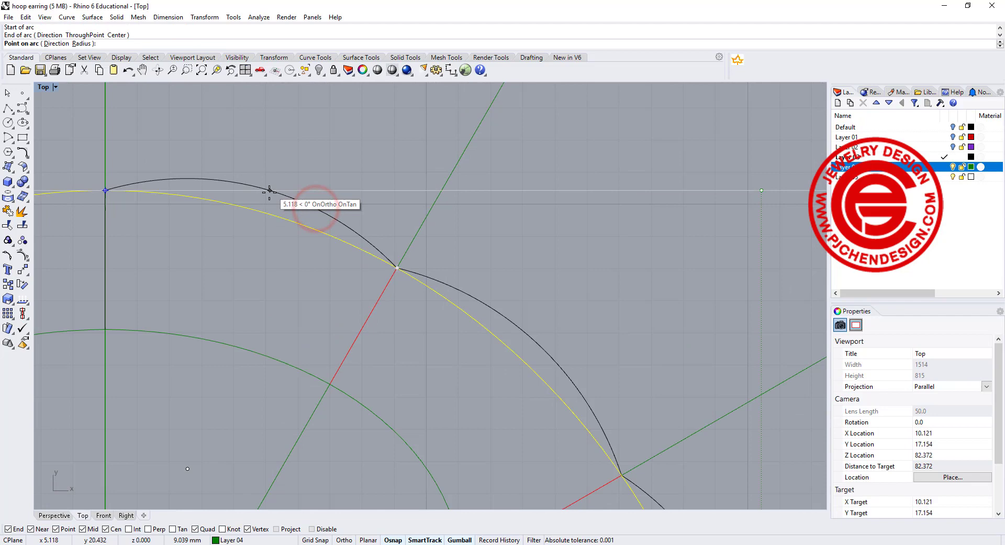
{"action": "scroll", "coordinate": [269, 194], "scroll_direction": "up", "scroll_amount": 5}
{"action": "left_click", "coordinate": [268, 199]}
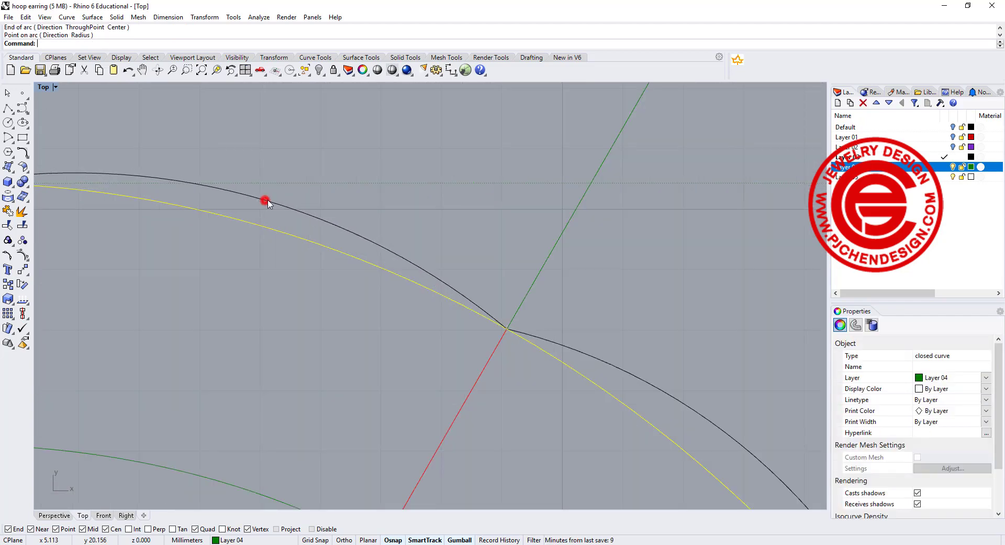
Draw an outward arc on the outer curve between the 3 and 4 o'clock radial lines
{"action": "scroll", "coordinate": [602, 291], "scroll_direction": "down", "scroll_amount": 6}
{"action": "scroll", "coordinate": [500, 270], "scroll_direction": "up", "scroll_amount": 3}
{"action": "key", "text": "Return"}
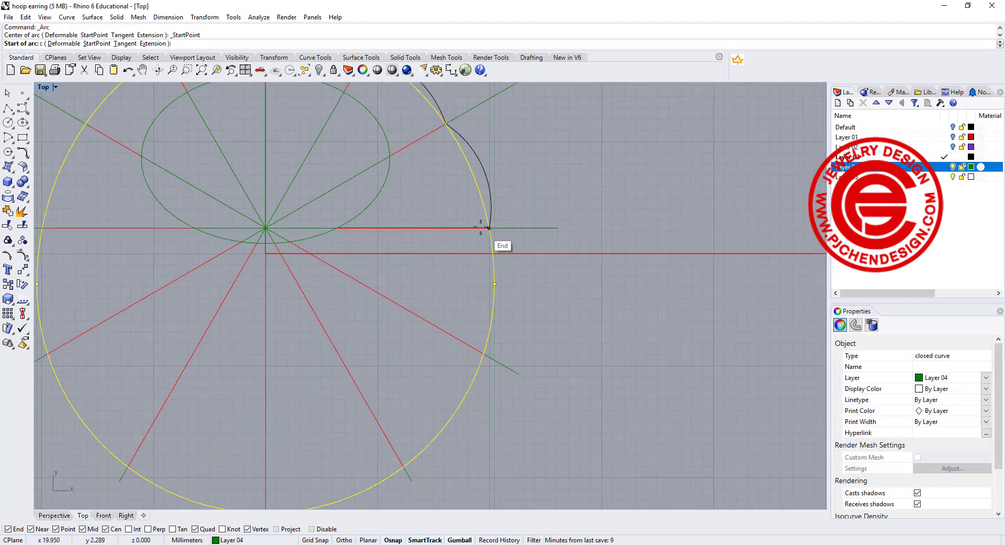
{"action": "left_click", "coordinate": [484, 227]}
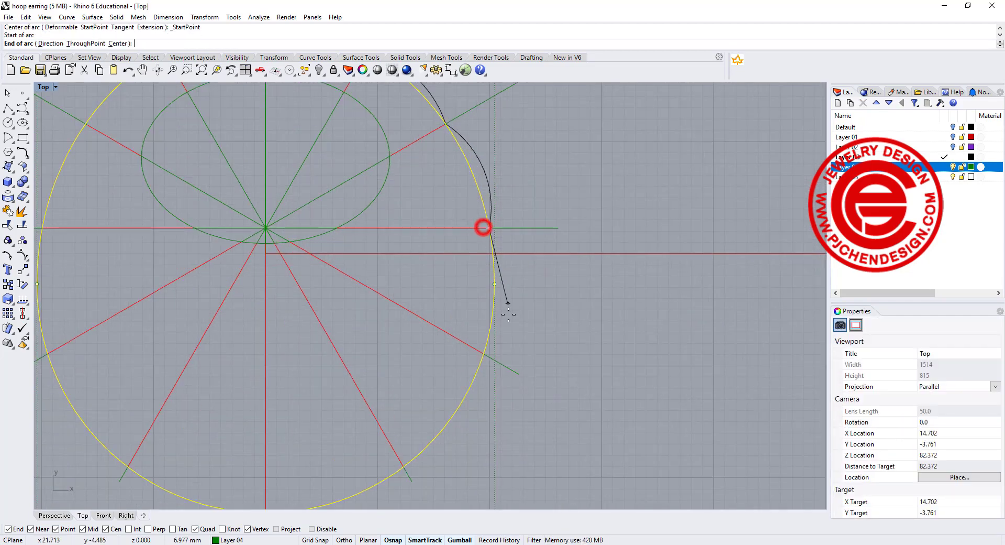
{"action": "left_click", "coordinate": [483, 352]}
{"action": "left_click", "coordinate": [509, 292]}
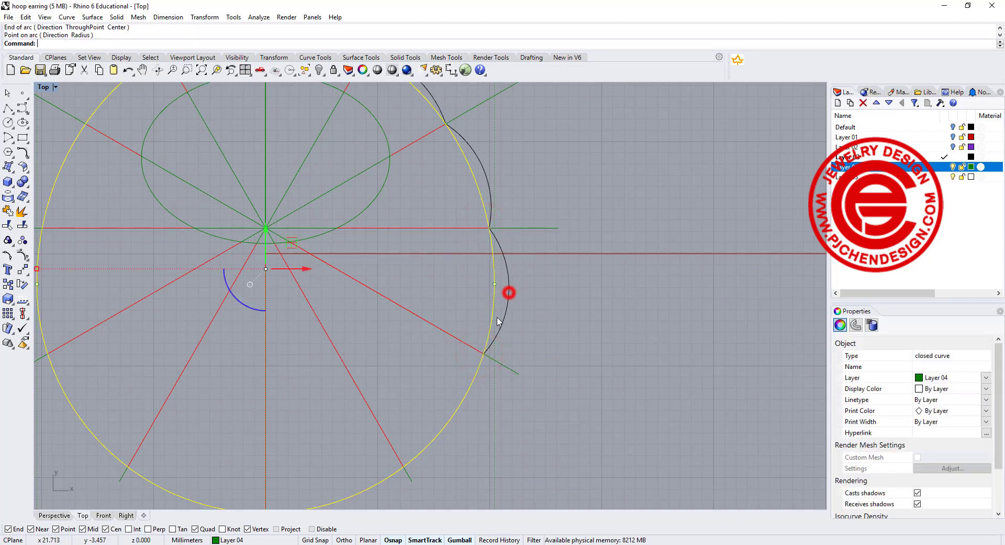
Draw a fuller outward arc on the outer curve between the 4 and 5 o'clock radial lines
{"action": "right_click_drag", "start_coordinate": [492, 385], "coordinate": [495, 309]}
{"action": "right_click", "coordinate": [493, 307]}
{"action": "left_click", "coordinate": [487, 279]}
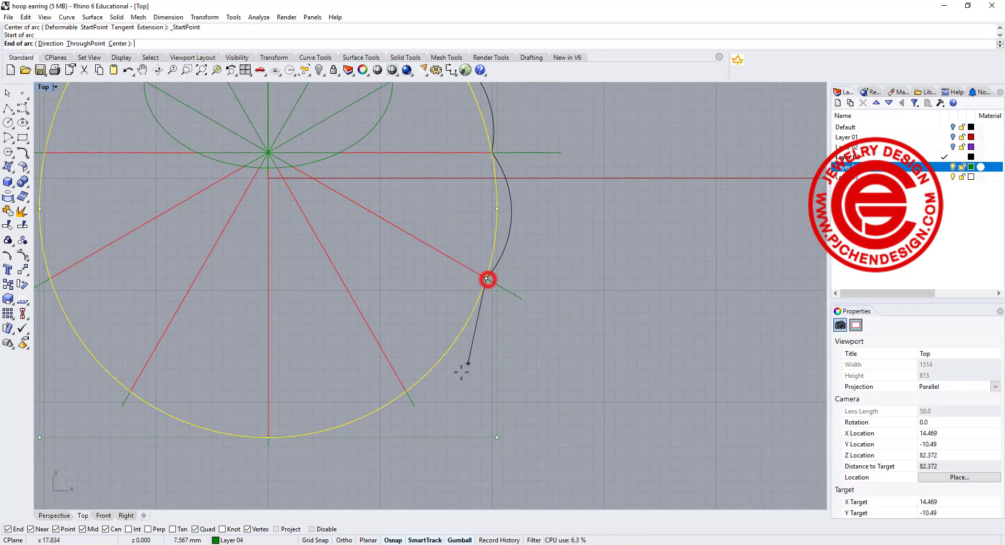
{"action": "left_click", "coordinate": [406, 391]}
{"action": "left_click", "coordinate": [473, 359]}
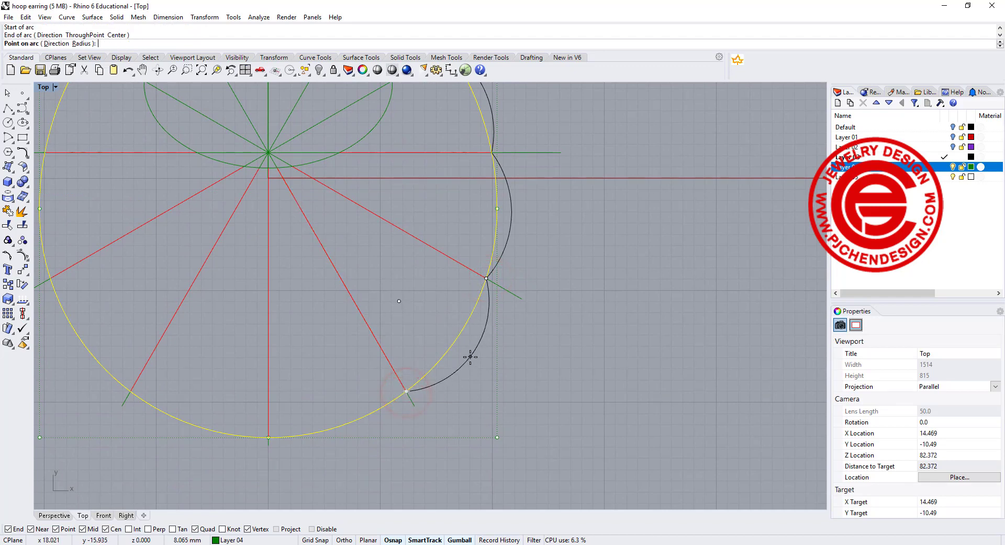
{"action": "left_click", "coordinate": [469, 357]}
Draw an outward arc from the 5 o'clock radial line to the outer curve's lowest point
{"action": "right_click_drag", "start_coordinate": [411, 425], "coordinate": [426, 347]}
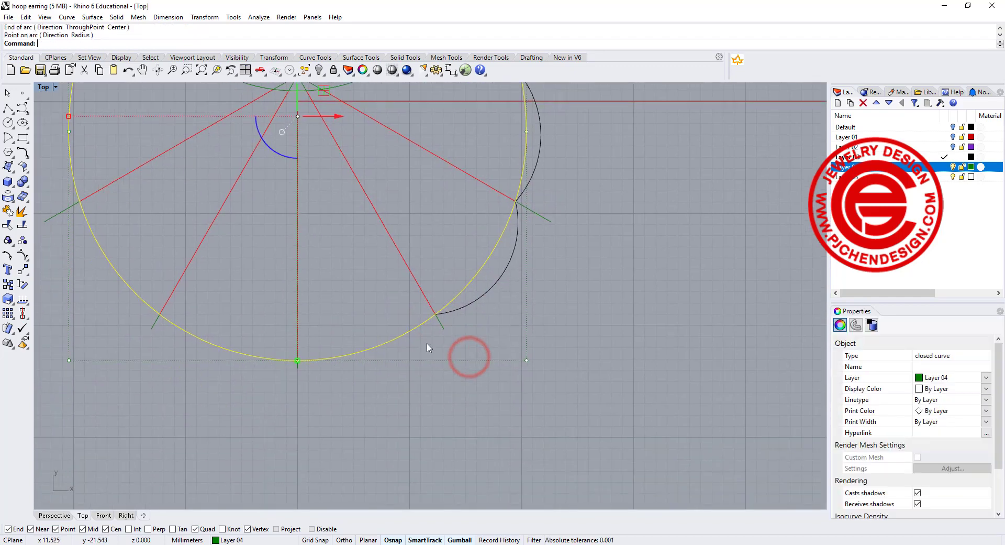
{"action": "key", "text": "Return"}
{"action": "left_click", "coordinate": [435, 315]}
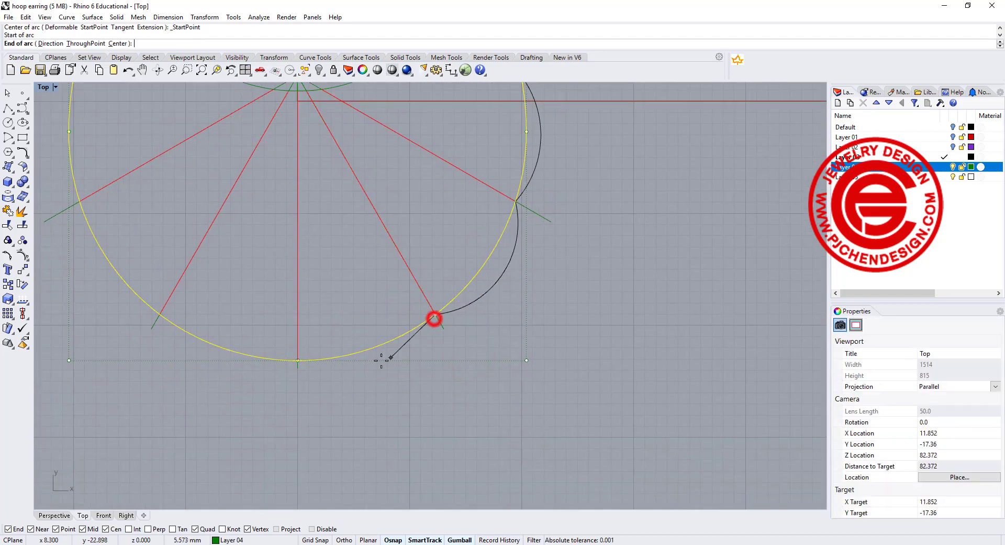
{"action": "left_click", "coordinate": [297, 360]}
{"action": "left_click", "coordinate": [390, 368]}
{"action": "scroll", "coordinate": [521, 341], "scroll_direction": "down", "scroll_amount": 4}
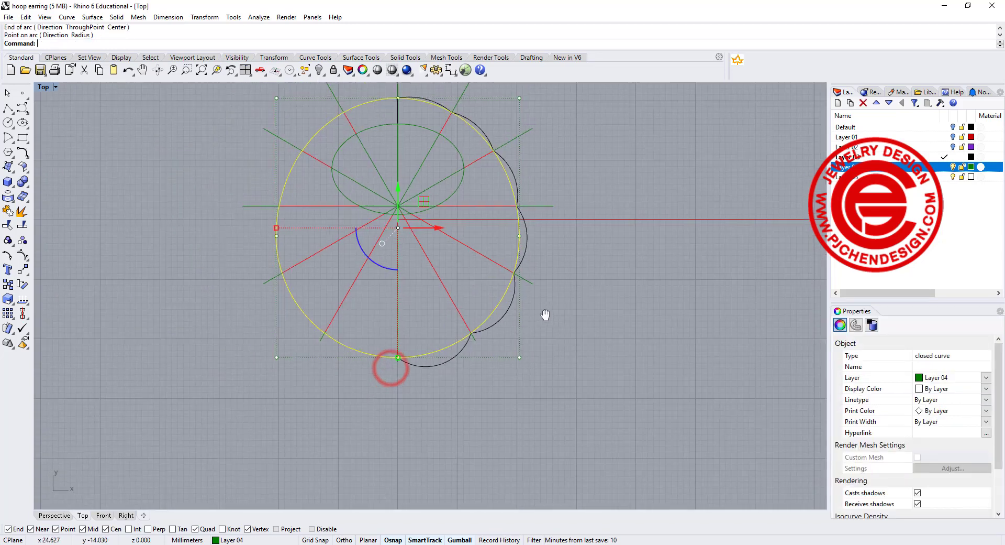
Deselect the outer curve and examine the completed arcs and projected radial lines in the Perspective view
{"action": "right_click_drag", "start_coordinate": [523, 209], "coordinate": [486, 197]}
{"action": "scroll", "coordinate": [387, 129], "scroll_direction": "up", "scroll_amount": 2}
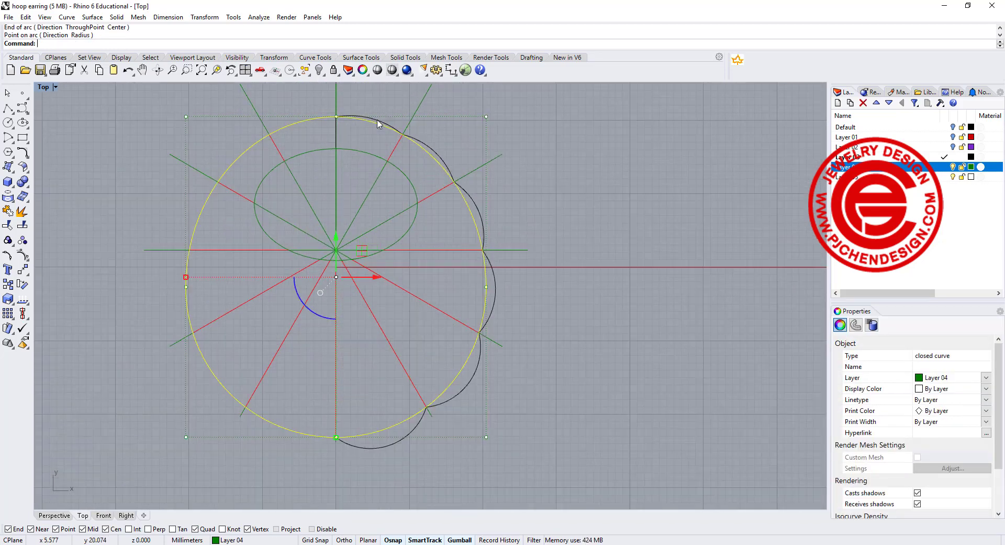
{"action": "left_click", "coordinate": [560, 198]}
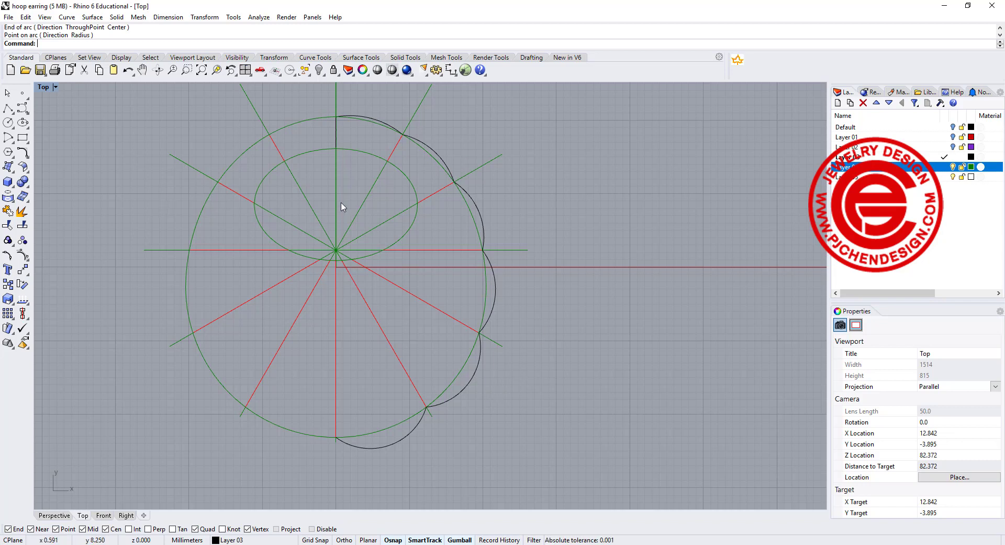
{"action": "right_click_drag", "start_coordinate": [414, 171], "coordinate": [367, 173]}
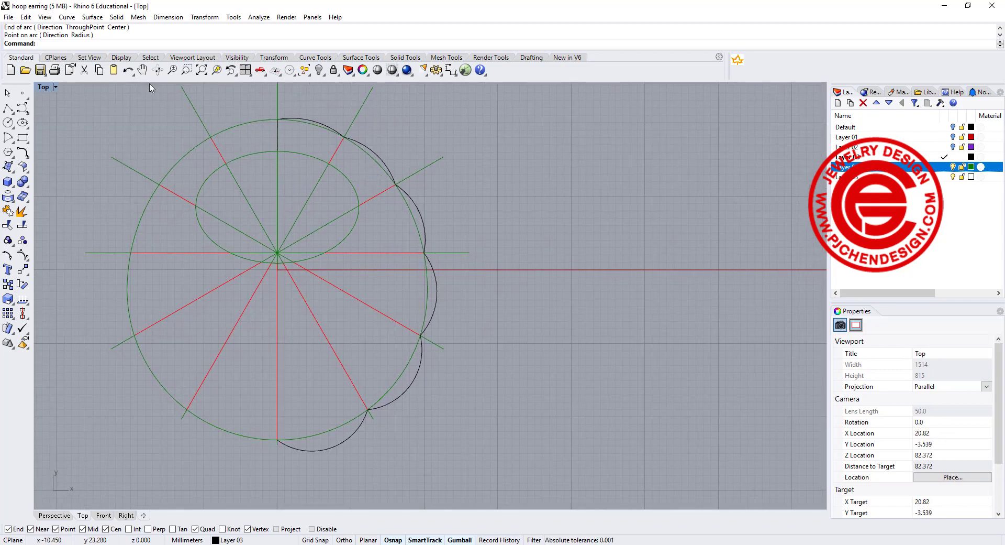
{"action": "double_click", "coordinate": [45, 88]}
{"action": "double_click", "coordinate": [455, 89]}
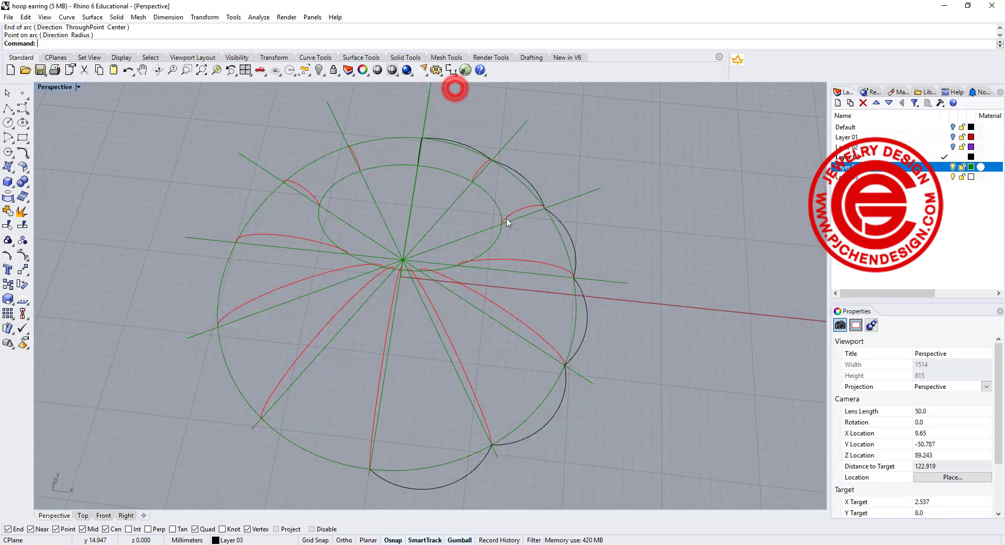
{"action": "right_click_drag", "start_coordinate": [574, 272], "coordinate": [455, 262], "text": "shift"}
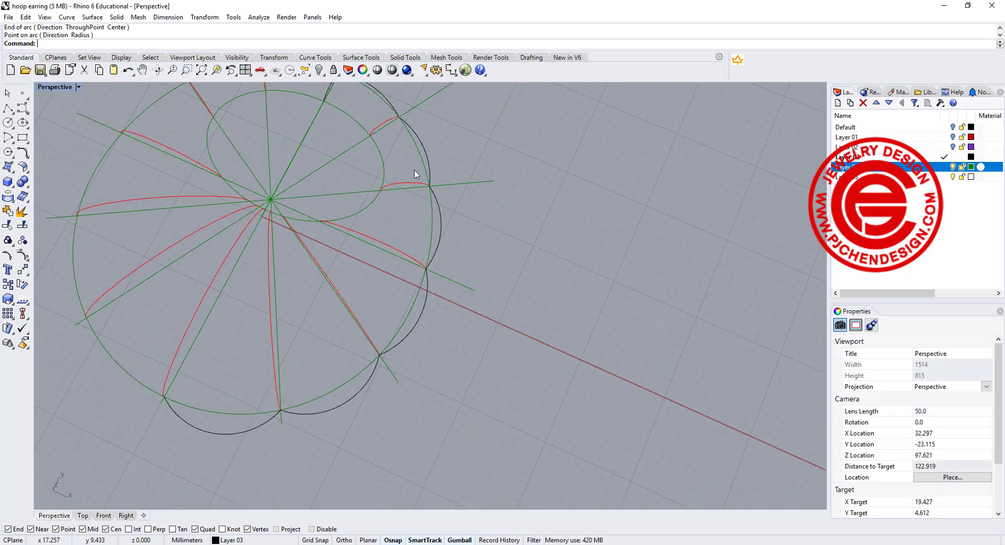
{"action": "scroll", "coordinate": [416, 174], "scroll_direction": "up", "scroll_amount": 5}
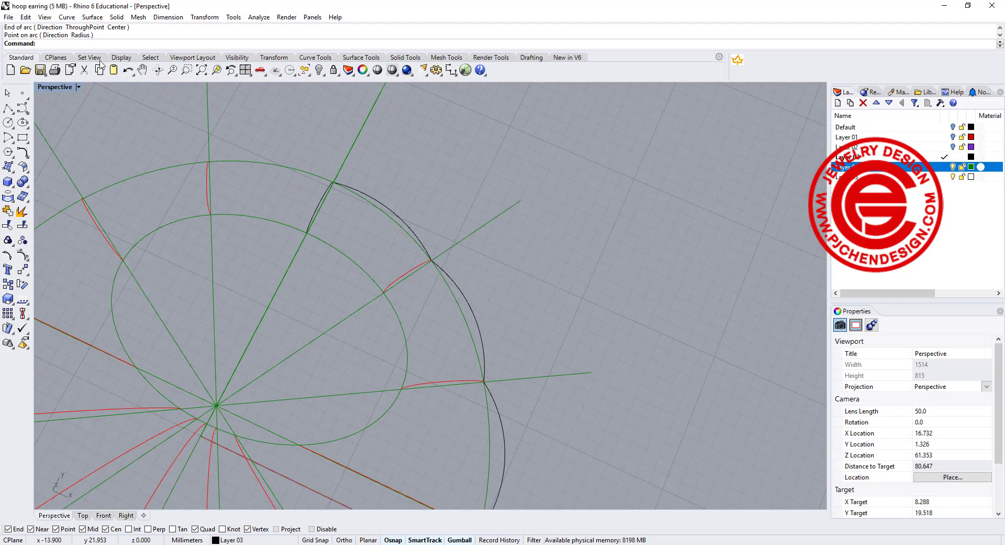
Sweep the outer arc along two rails, the projected 12 and 1 o'clock radial curves, to surface the first segment
{"action": "left_click", "coordinate": [67, 18]}
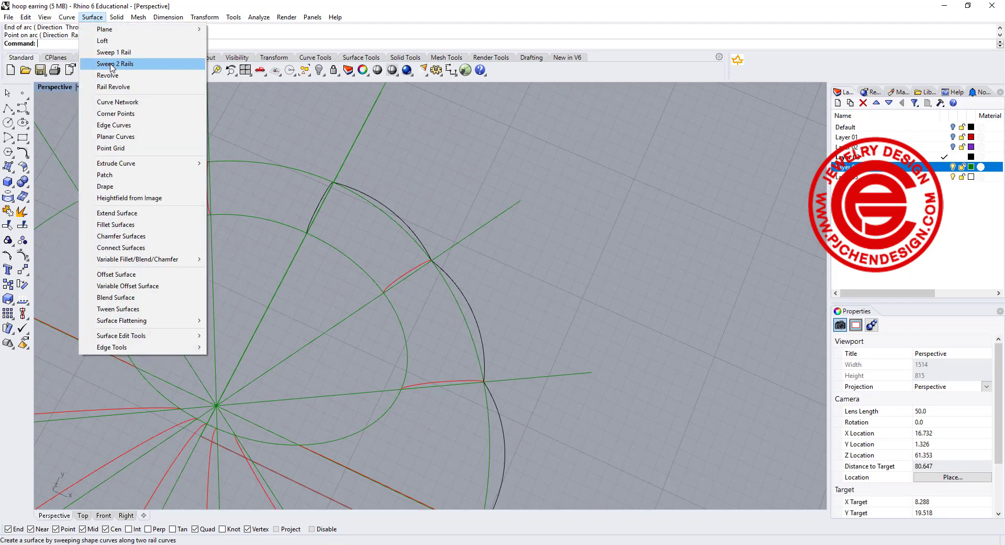
{"action": "left_click", "coordinate": [109, 63]}
{"action": "left_click", "coordinate": [320, 199]}
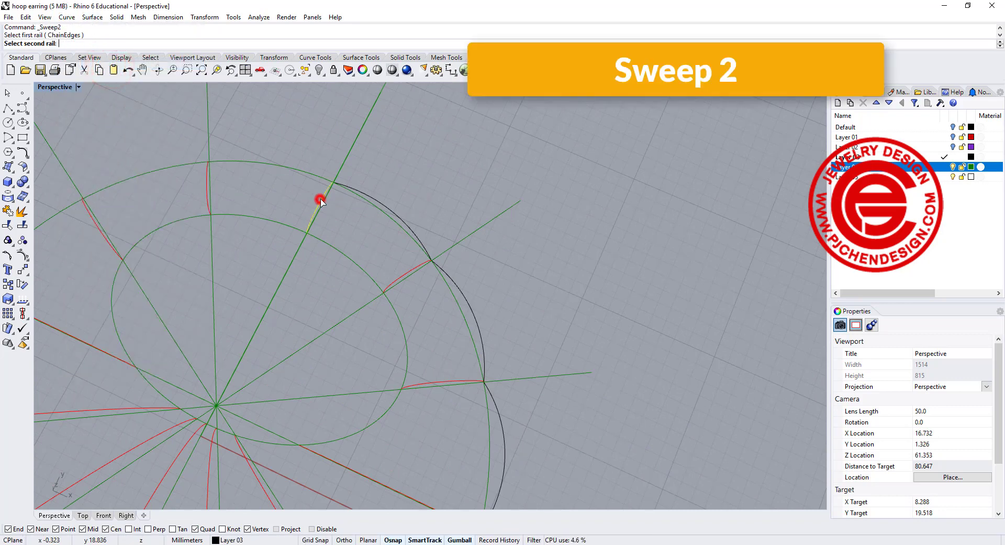
{"action": "left_click", "coordinate": [408, 273]}
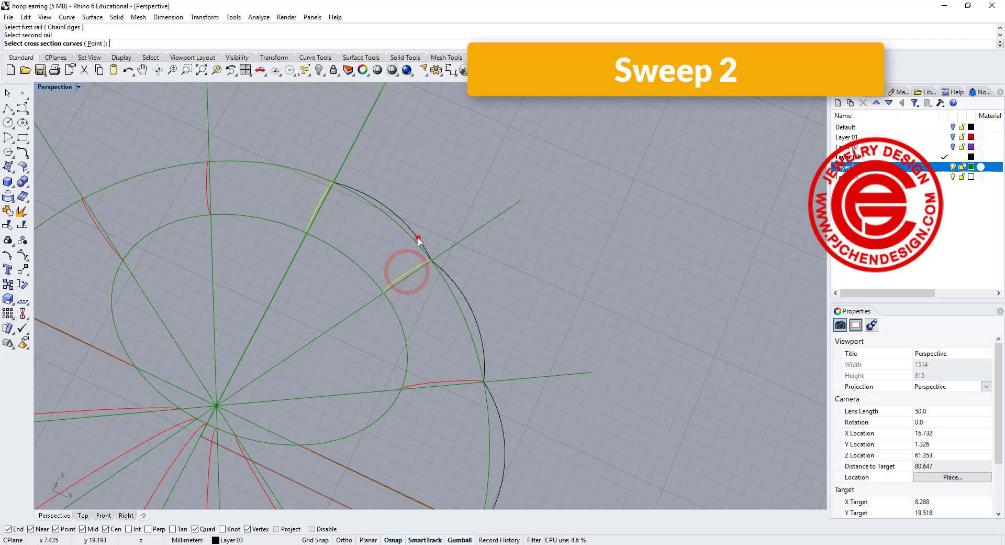
{"action": "left_click", "coordinate": [418, 238]}
{"action": "key", "text": "Return"}
{"action": "key", "text": "Return"}
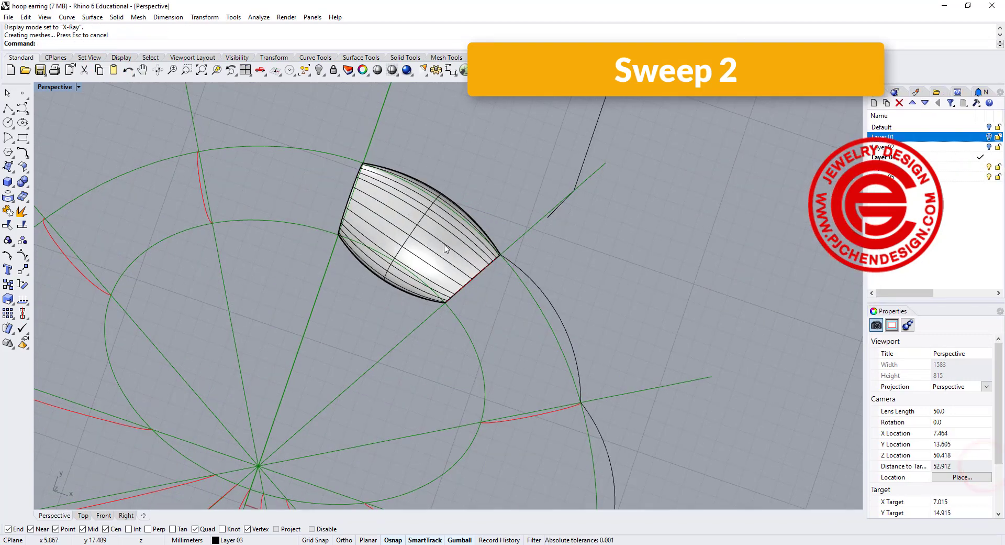
Create a two-rail sweep from the first segment's surface edge to the projected 2 o'clock curve, using the arc between them as cross section
{"action": "right_click_drag", "start_coordinate": [436, 272], "coordinate": [588, 222]}
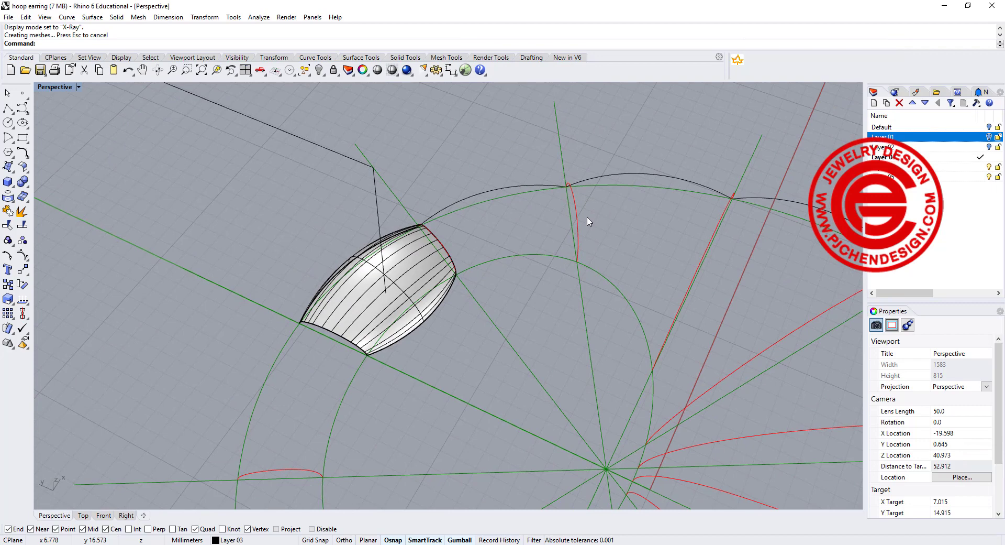
{"action": "right_click_drag", "start_coordinate": [397, 344], "coordinate": [425, 285]}
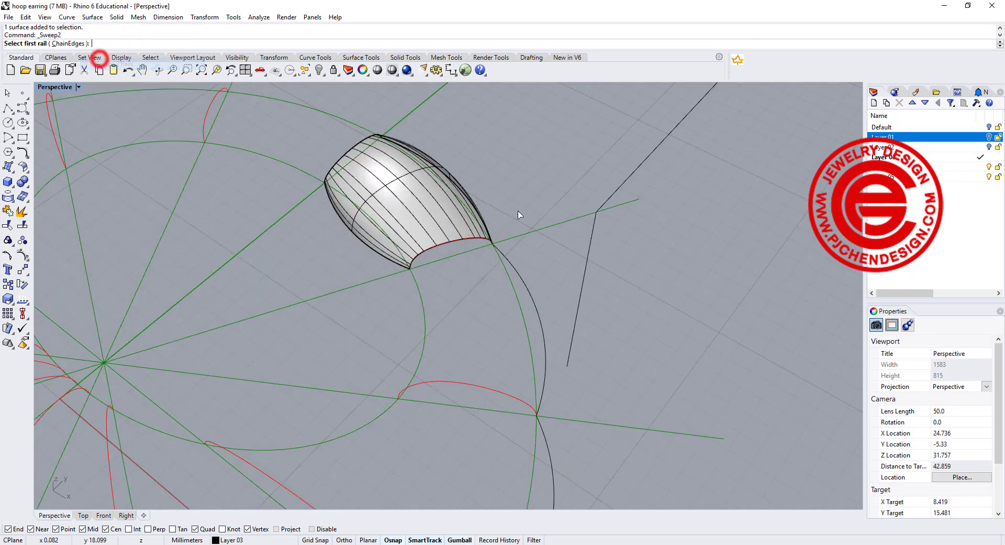
{"action": "right_click_drag", "start_coordinate": [554, 231], "coordinate": [525, 204]}
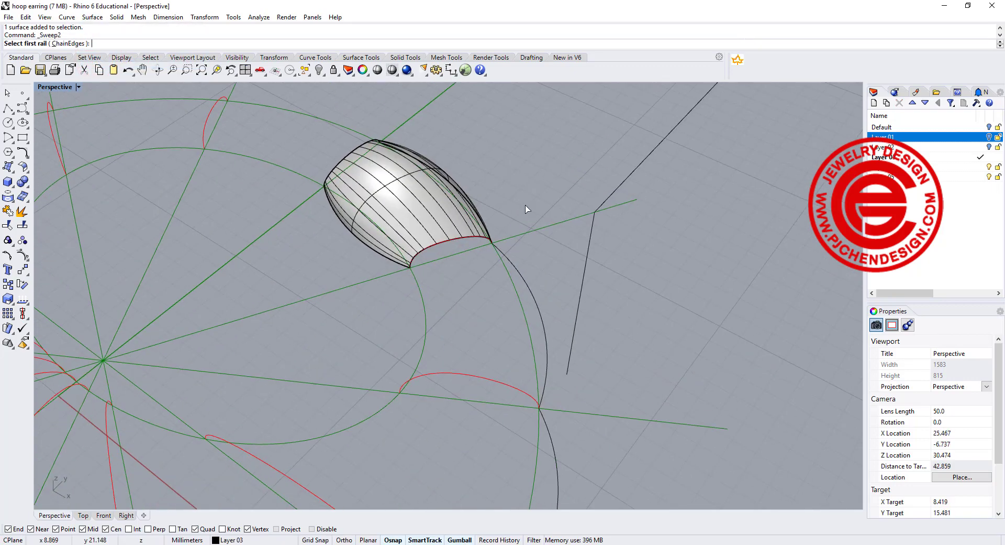
{"action": "left_click", "coordinate": [460, 244]}
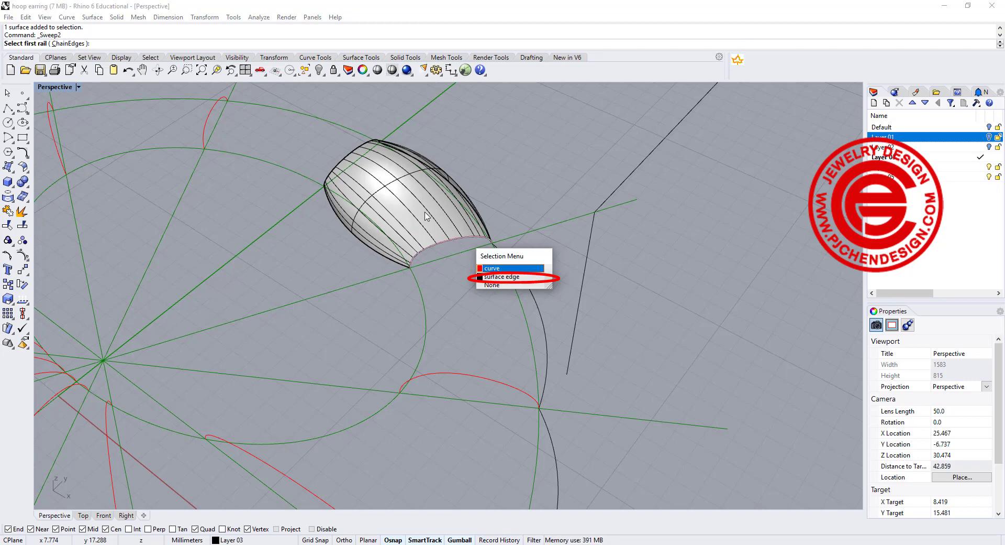
{"action": "left_click", "coordinate": [498, 277]}
{"action": "right_click_drag", "start_coordinate": [498, 309], "coordinate": [503, 319]}
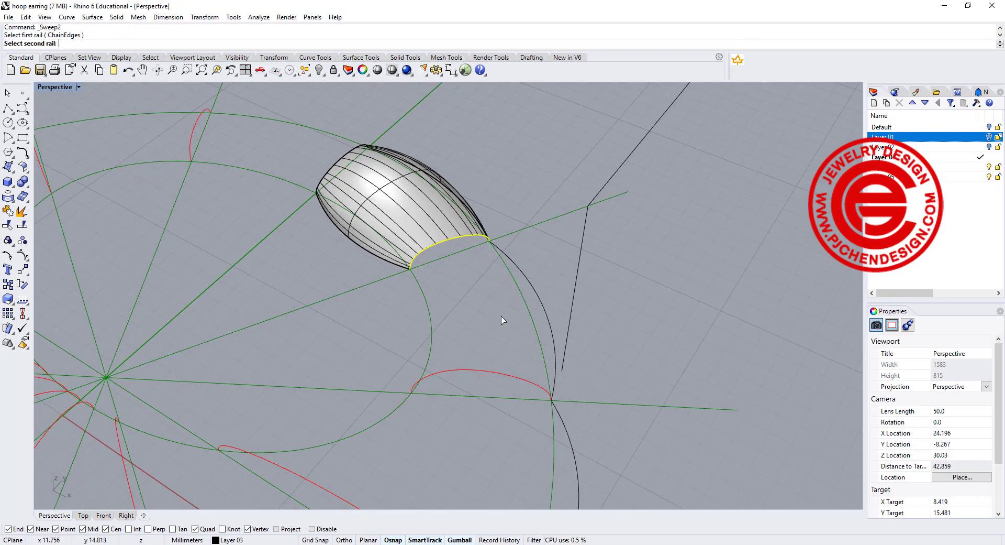
{"action": "left_click", "coordinate": [487, 371]}
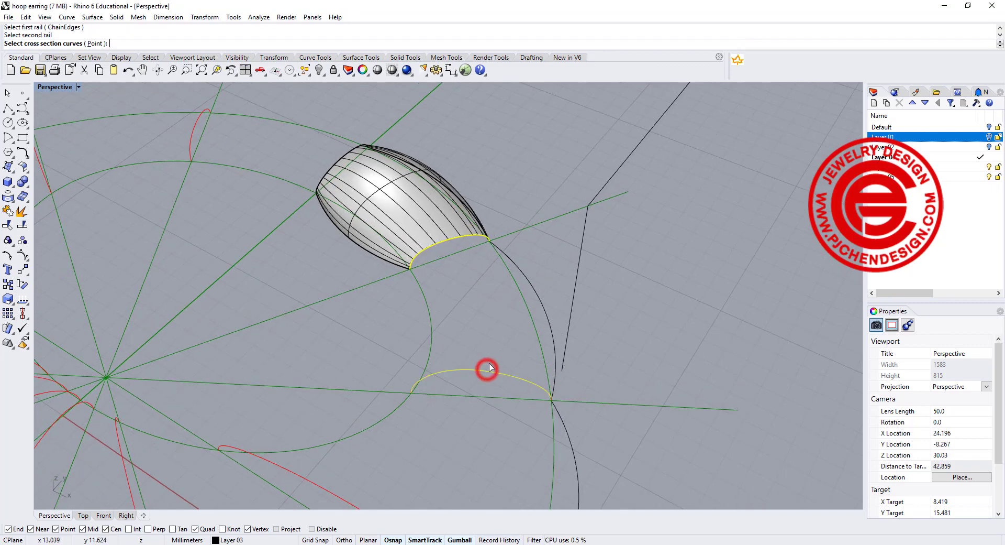
{"action": "left_click", "coordinate": [546, 311]}
{"action": "key", "text": "Return"}
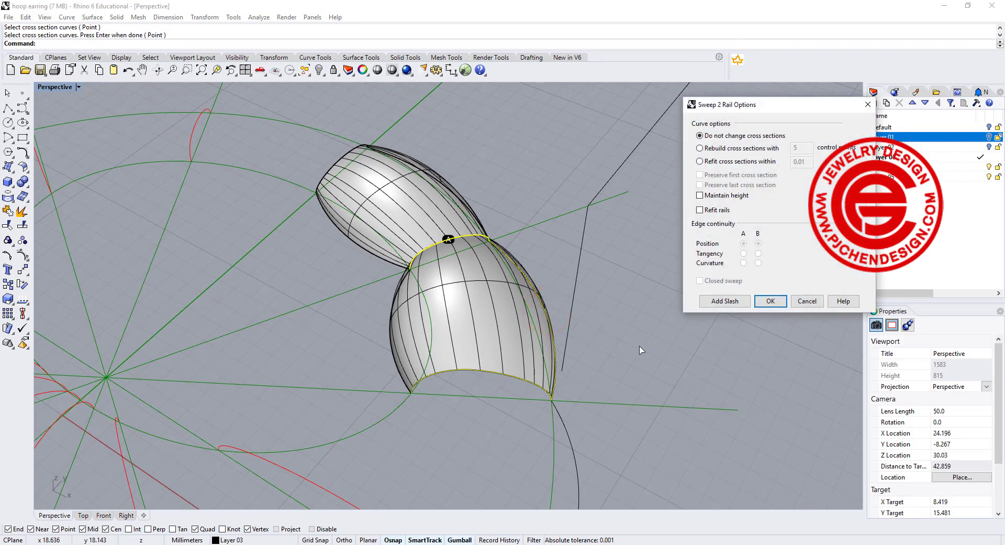
{"action": "key", "text": "Return"}
Examine the two swept segments and their inner edges from above and at an angle
{"action": "right_click_drag", "start_coordinate": [445, 204], "coordinate": [520, 274]}
{"action": "scroll", "coordinate": [520, 275], "scroll_direction": "down", "scroll_amount": 4}
{"action": "right_click_drag", "start_coordinate": [506, 333], "coordinate": [491, 255], "text": "shift"}
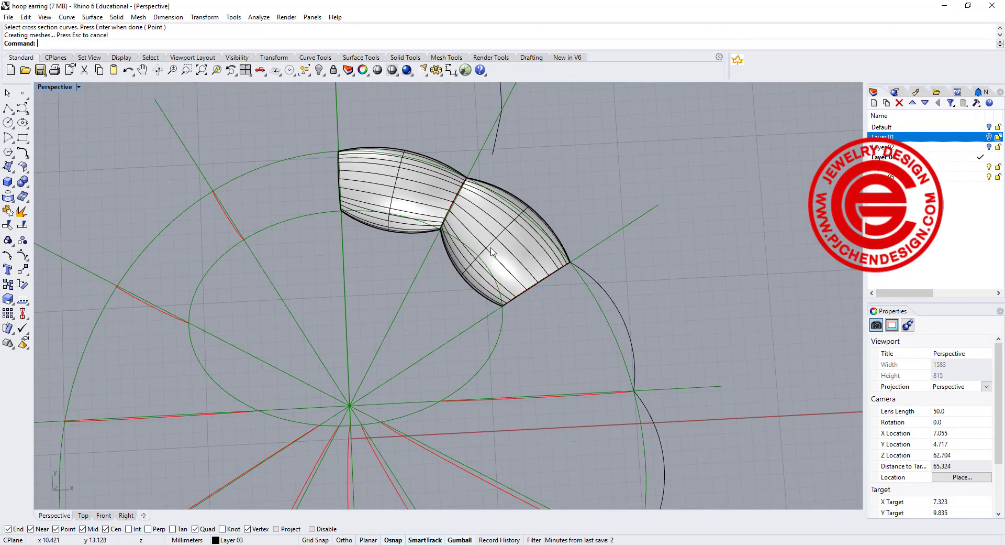
{"action": "scroll", "coordinate": [491, 255], "scroll_direction": "up", "scroll_amount": 2}
{"action": "mouse_move", "coordinate": [498, 324]}
{"action": "right_mouse_down"}
{"action": "mouse_move", "coordinate": [483, 291]}
{"action": "mouse_move", "coordinate": [495, 316]}
{"action": "mouse_move", "coordinate": [455, 286]}
{"action": "right_mouse_up"}
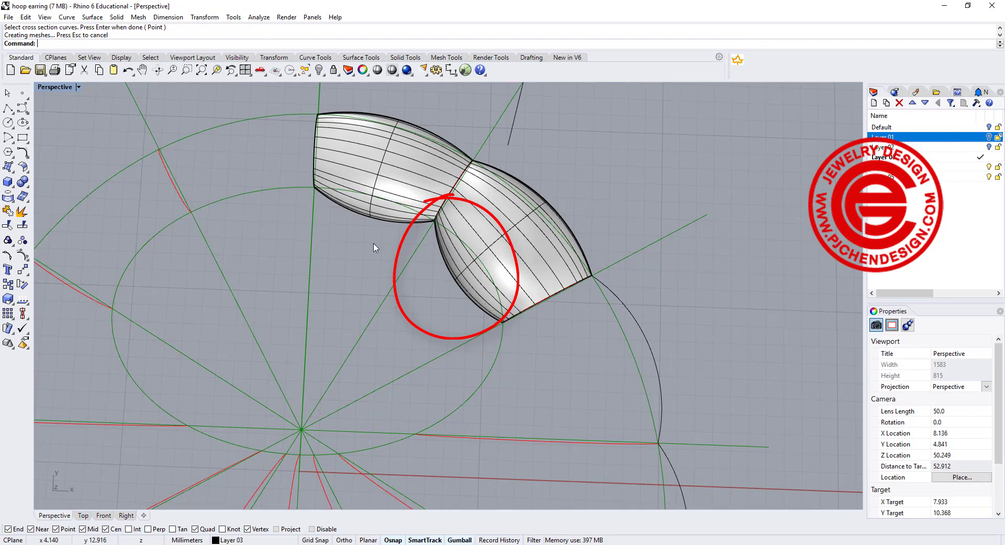
{"action": "scroll", "coordinate": [267, 268], "scroll_direction": "down", "scroll_amount": 4}
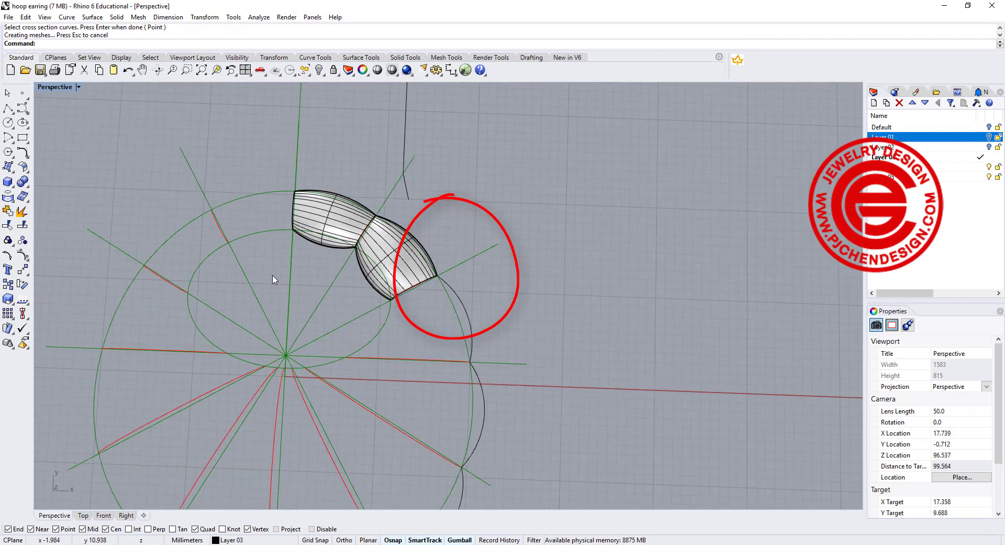
{"action": "right_click_drag", "start_coordinate": [381, 330], "coordinate": [477, 260]}
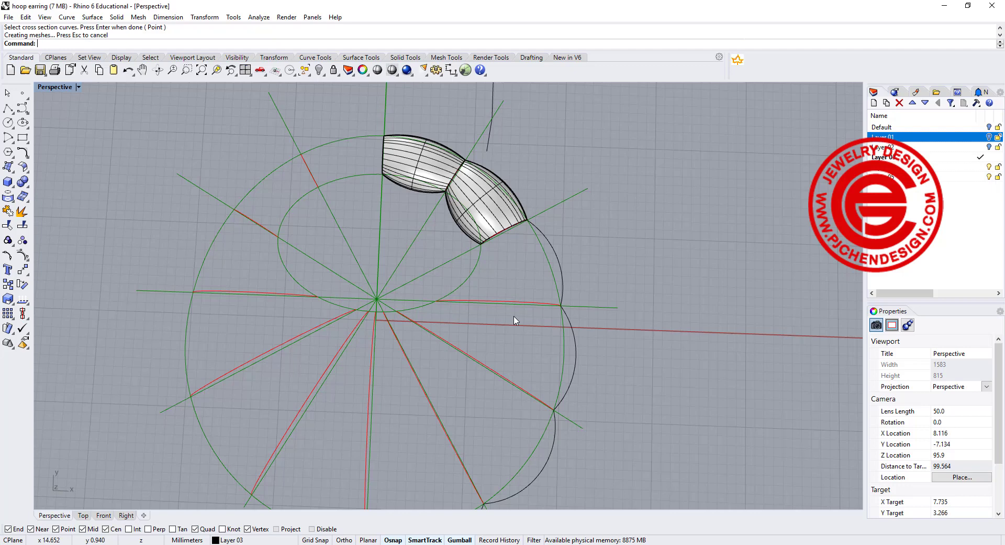
{"action": "right_click_drag", "start_coordinate": [479, 278], "coordinate": [480, 220]}
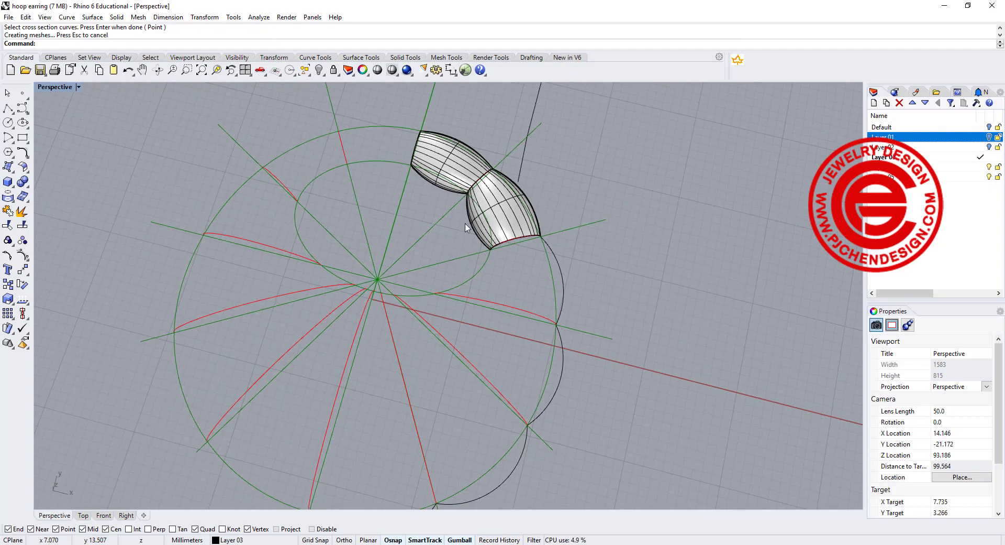
Create a two-rail sweep from the 2 o'clock surface edge to the projected 3 o'clock curve, with the arc between them as cross section
{"action": "right_click_drag", "start_coordinate": [521, 271], "coordinate": [478, 234]}
{"action": "scroll", "coordinate": [532, 283], "scroll_direction": "up", "scroll_amount": 6}
{"action": "right_click_drag", "start_coordinate": [531, 267], "coordinate": [529, 260]}
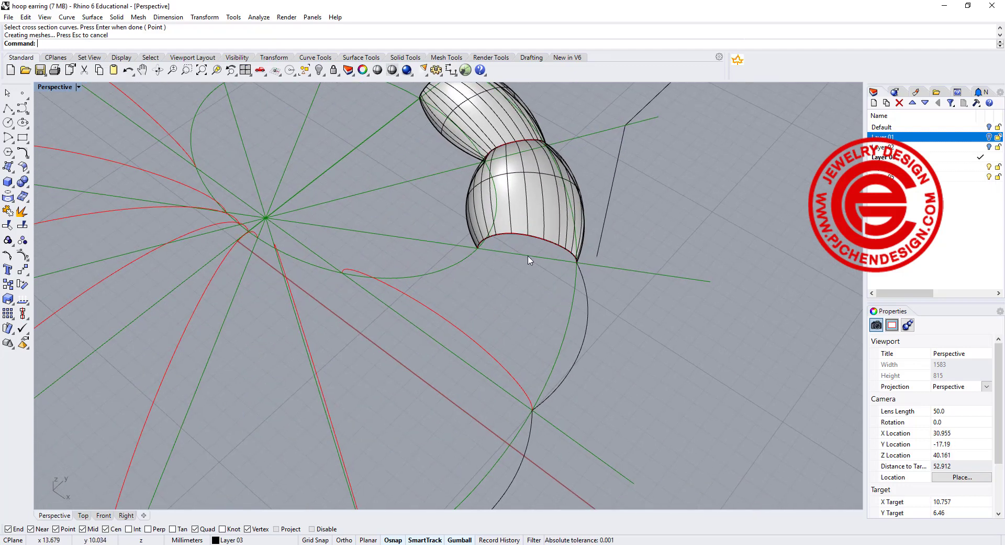
{"action": "right_click", "coordinate": [536, 247]}
{"action": "left_click", "coordinate": [542, 240]}
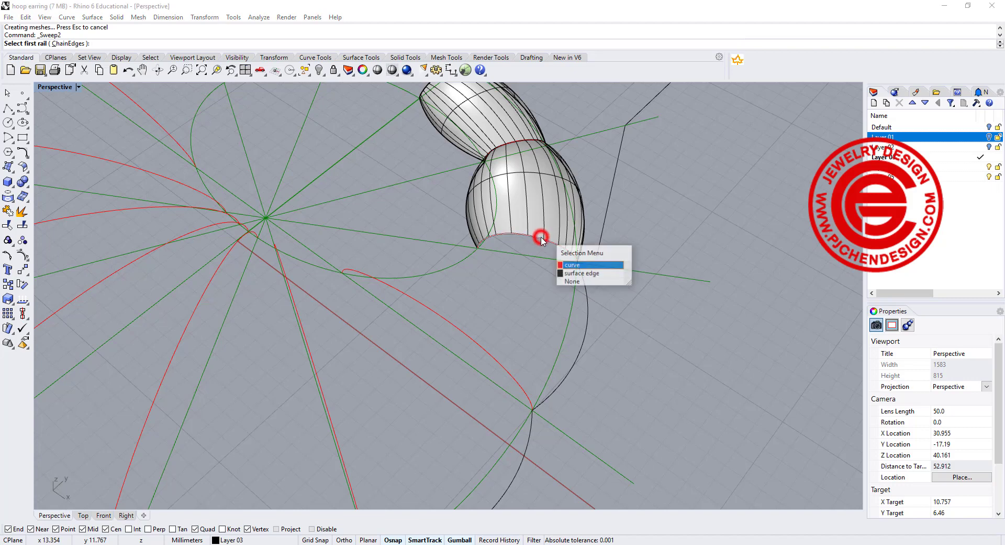
{"action": "left_click", "coordinate": [567, 274]}
{"action": "left_click", "coordinate": [473, 341]}
{"action": "left_click", "coordinate": [577, 352]}
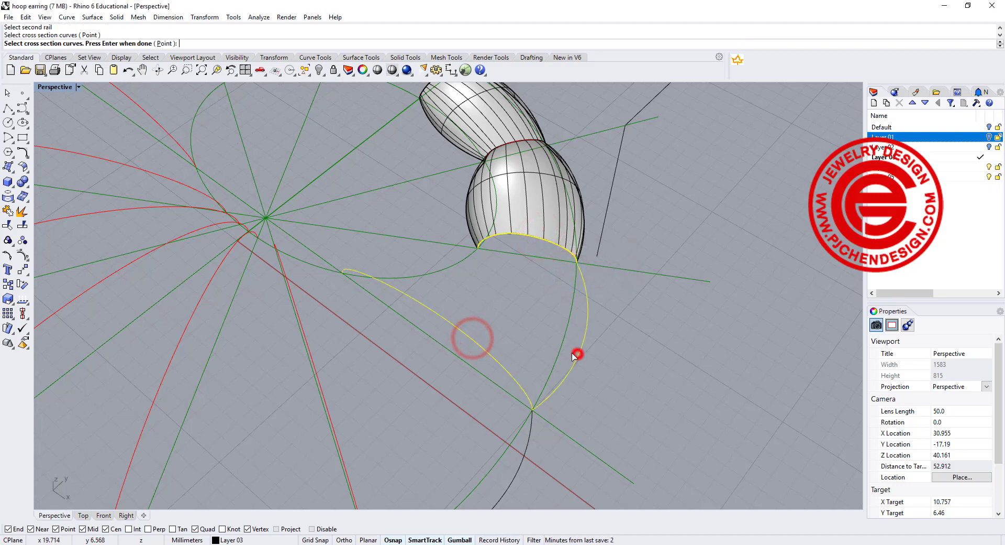
{"action": "key", "text": "Return"}
{"action": "key", "text": "Return"}
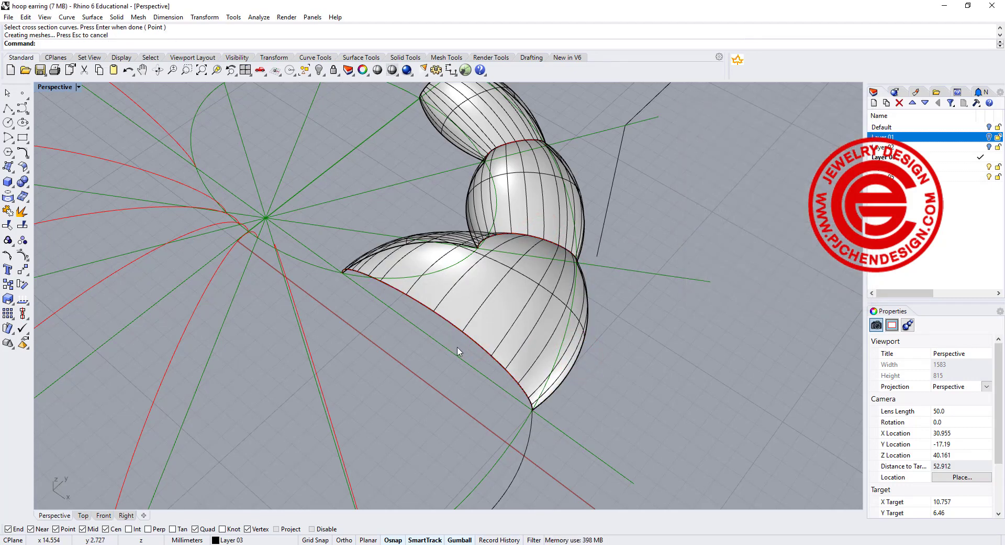
Create a two-rail sweep from the 3 o'clock surface edge to the projected 4 o'clock curve, with the arc between them as cross section
{"action": "right_click_drag", "start_coordinate": [457, 347], "coordinate": [491, 280], "text": "shift"}
{"action": "key", "text": "Return"}
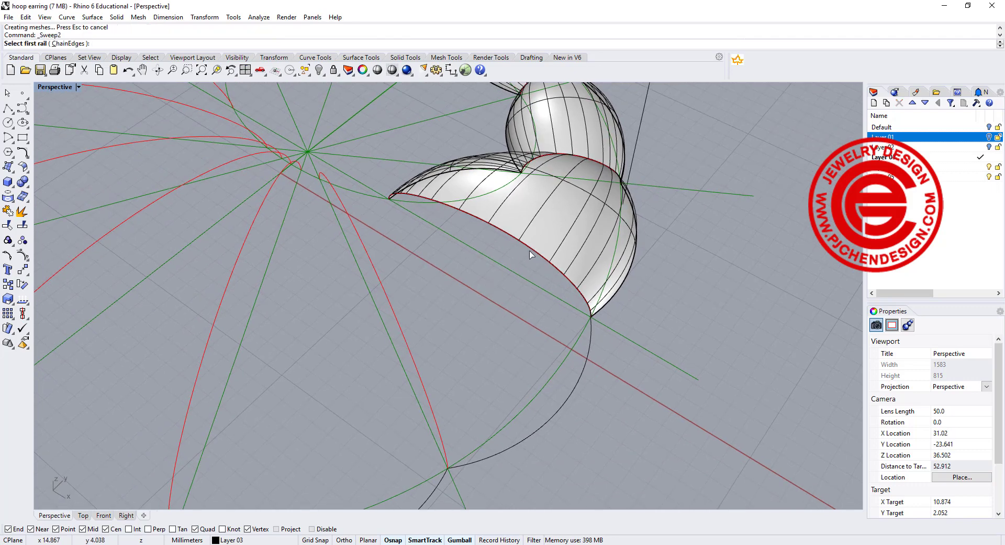
{"action": "left_click", "coordinate": [531, 254]}
{"action": "left_click", "coordinate": [555, 287]}
{"action": "left_click", "coordinate": [390, 306]}
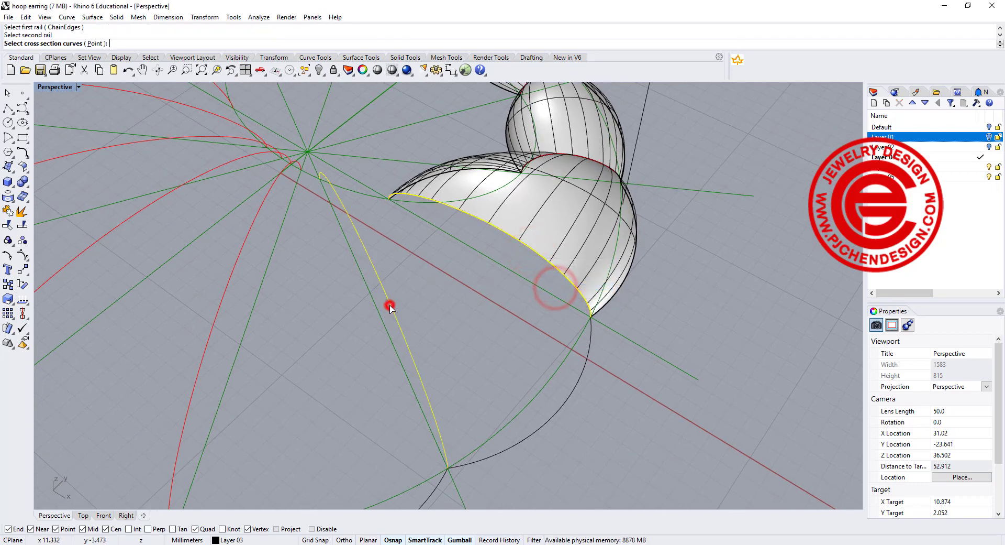
{"action": "left_click", "coordinate": [561, 399]}
{"action": "key", "text": "Return"}
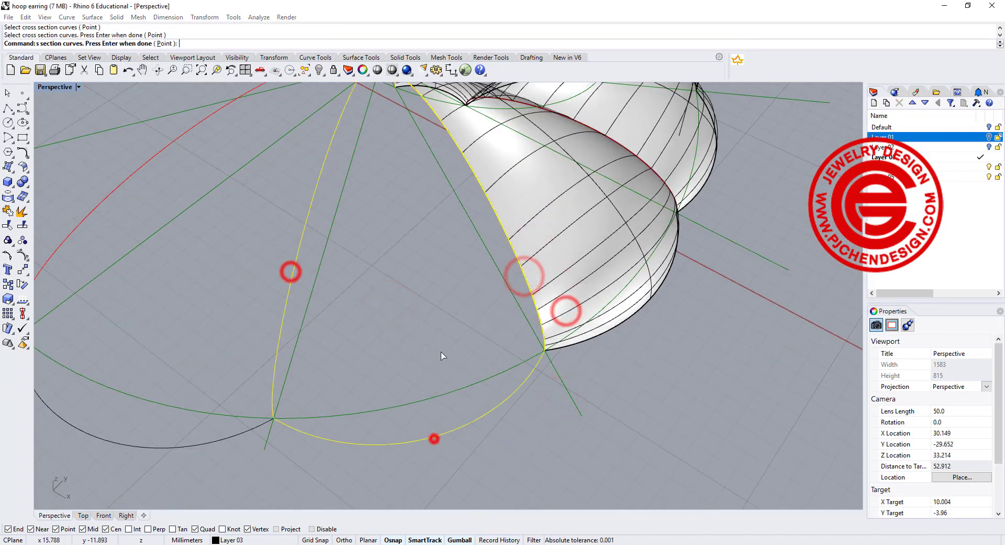
Create a two-rail sweep from the 5 o'clock surface edge to the projected 6 o'clock curve, with the arc between them as cross section
{"action": "scroll", "coordinate": [492, 297], "scroll_direction": "up", "scroll_amount": 3}
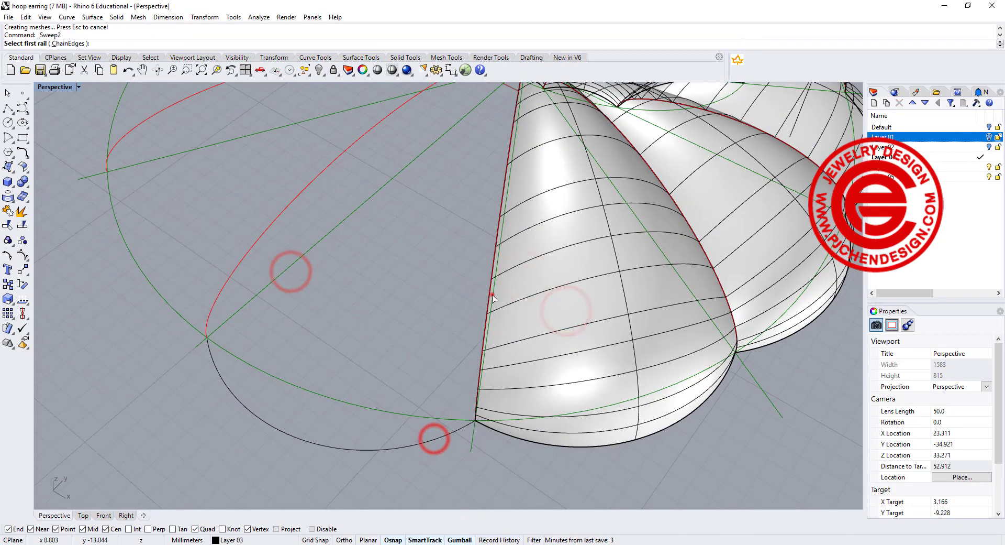
{"action": "left_click", "coordinate": [493, 295]}
{"action": "key", "text": "Escape"}
{"action": "key", "text": "Return"}
{"action": "left_click", "coordinate": [489, 301]}
{"action": "left_click", "coordinate": [524, 339]}
{"action": "left_click", "coordinate": [252, 250]}
{"action": "left_click", "coordinate": [296, 280]}
{"action": "left_click", "coordinate": [263, 425]}
{"action": "key", "text": "Return"}
{"action": "key", "text": "Return"}
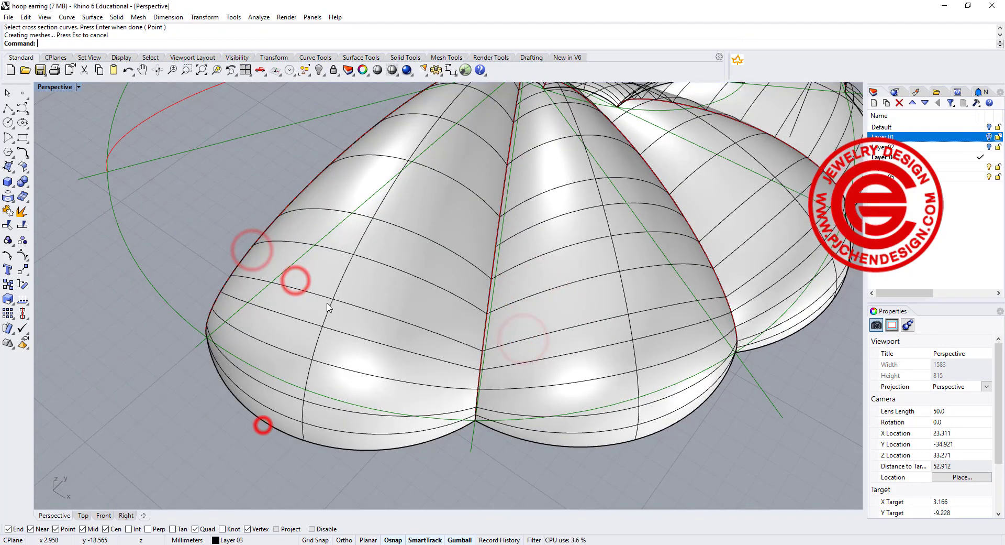
Inspect the inner edges of the swept half and turn on Layer 01 to compare them with the finished earring
{"action": "right_click_drag", "start_coordinate": [329, 308], "coordinate": [464, 291]}
{"action": "scroll", "coordinate": [465, 292], "scroll_direction": "down", "scroll_amount": 4}
{"action": "right_click_drag", "start_coordinate": [523, 212], "coordinate": [477, 217], "text": "shift"}
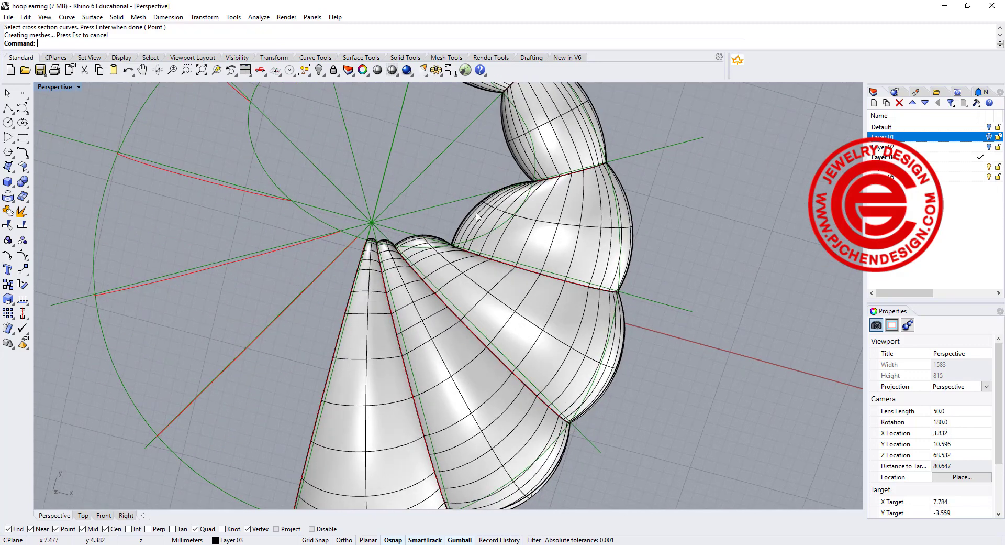
{"action": "right_click_drag", "start_coordinate": [499, 172], "coordinate": [441, 251], "text": "shift"}
{"action": "scroll", "coordinate": [443, 250], "scroll_direction": "up", "scroll_amount": 2}
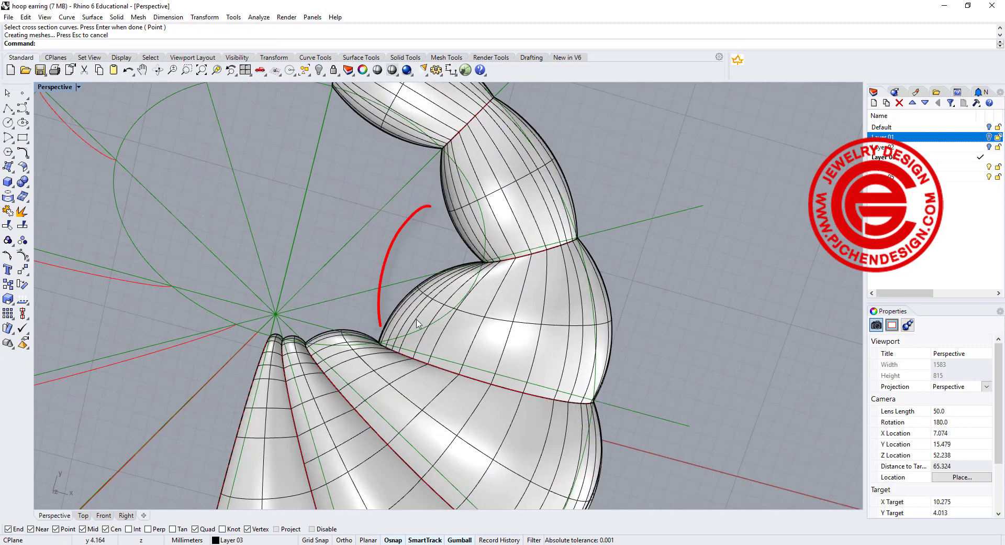
{"action": "scroll", "coordinate": [502, 304], "scroll_direction": "down", "scroll_amount": 4}
{"action": "right_click_drag", "start_coordinate": [576, 333], "coordinate": [679, 307], "text": "shift"}
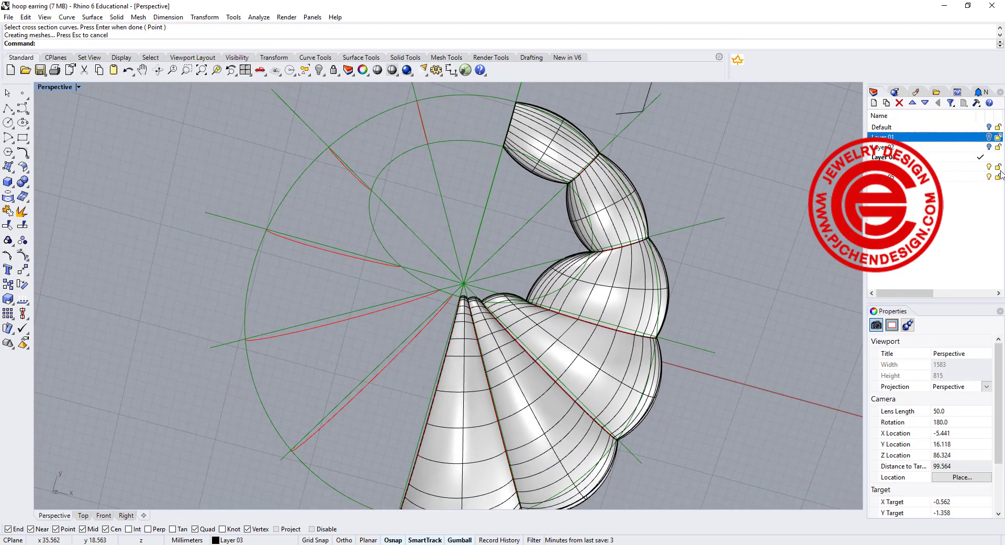
{"action": "left_click", "coordinate": [989, 137]}
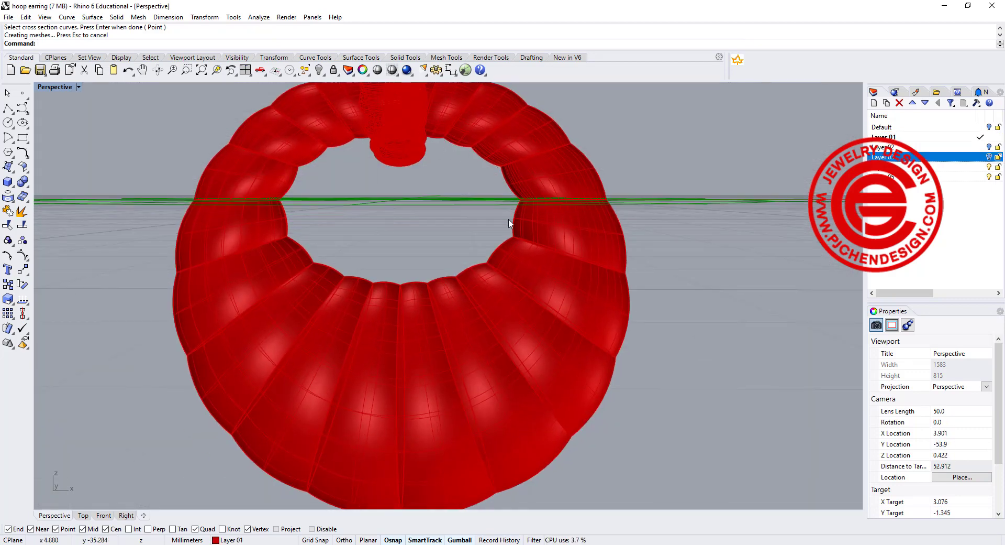
Compare with the finished earring, then make Layer 03 current and hide Layer 01
{"action": "left_click", "coordinate": [413, 313]}
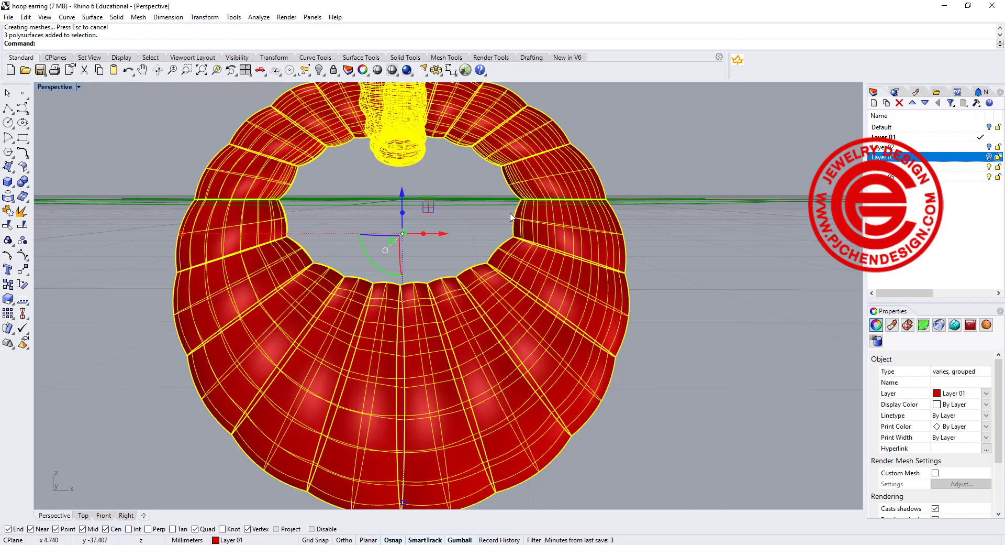
{"action": "left_click", "coordinate": [700, 251]}
{"action": "scroll", "coordinate": [585, 160], "scroll_direction": "down", "scroll_amount": 6}
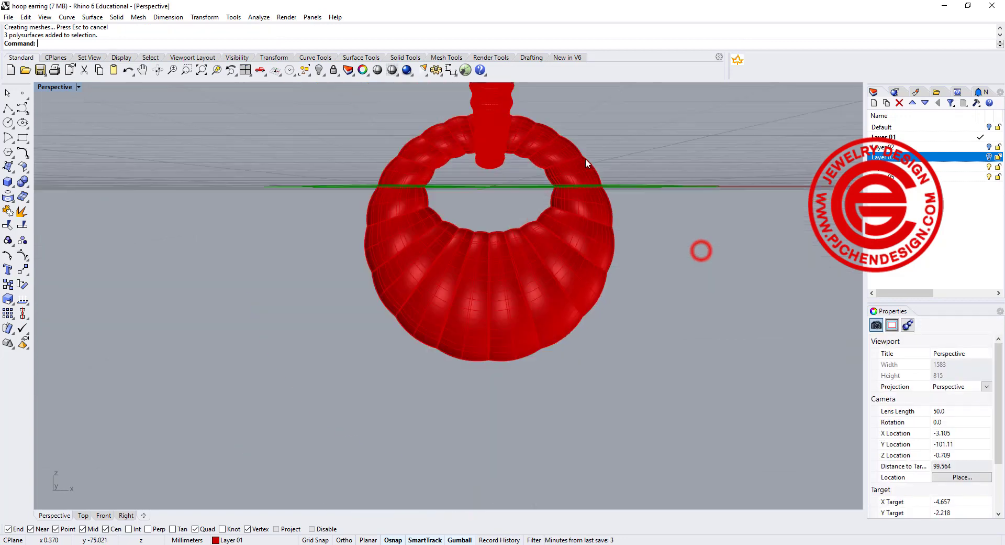
{"action": "right_click_drag", "start_coordinate": [584, 159], "coordinate": [592, 207]}
{"action": "left_click", "coordinate": [982, 158]}
{"action": "left_click", "coordinate": [989, 137]}
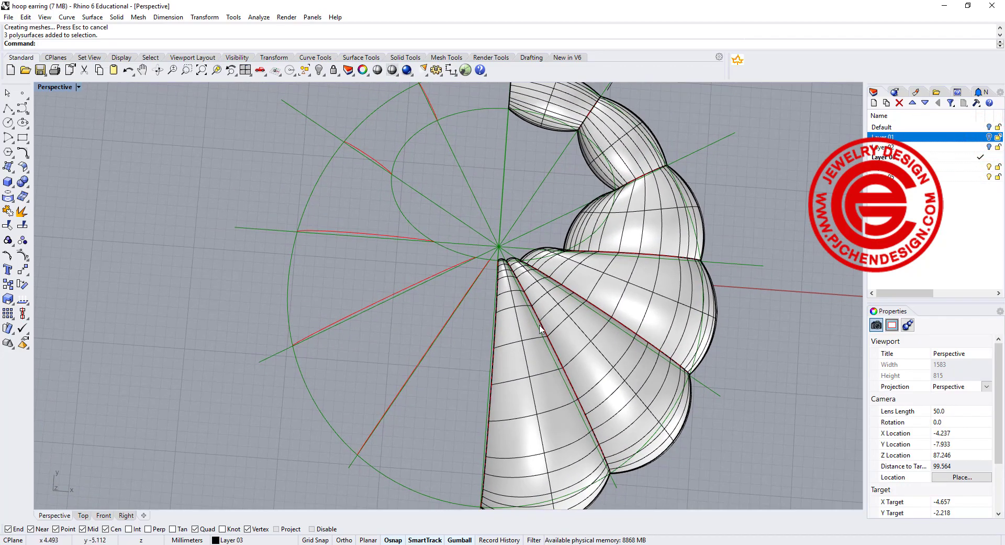
Join the six swept segment surfaces of the hoop half into one polysurface
{"action": "left_click", "coordinate": [528, 357], "text": "shift"}
{"action": "left_click", "coordinate": [590, 342], "text": "shift"}
{"action": "left_click", "coordinate": [643, 204], "text": "shift"}
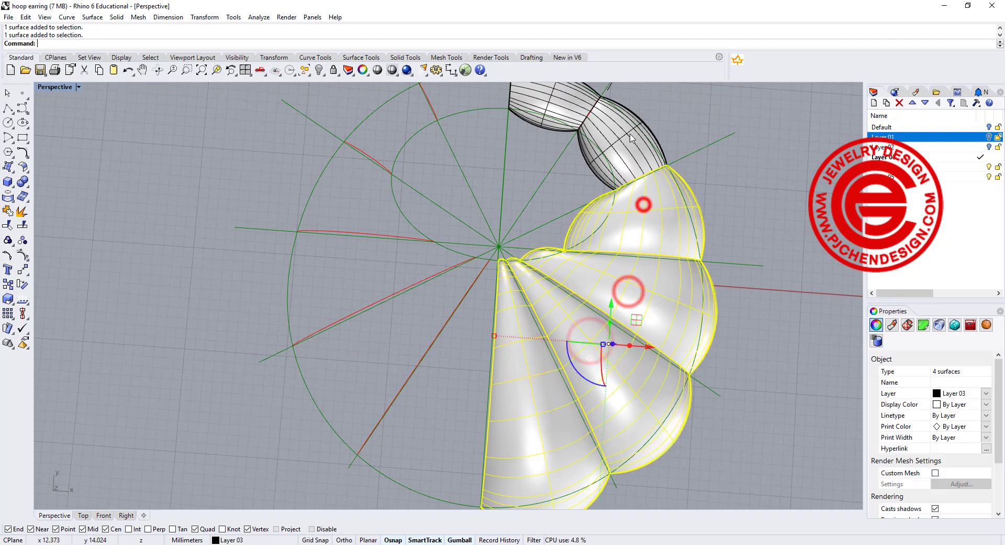
{"action": "left_click", "coordinate": [629, 131], "text": "shift"}
{"action": "left_click", "coordinate": [559, 108], "text": "shift"}
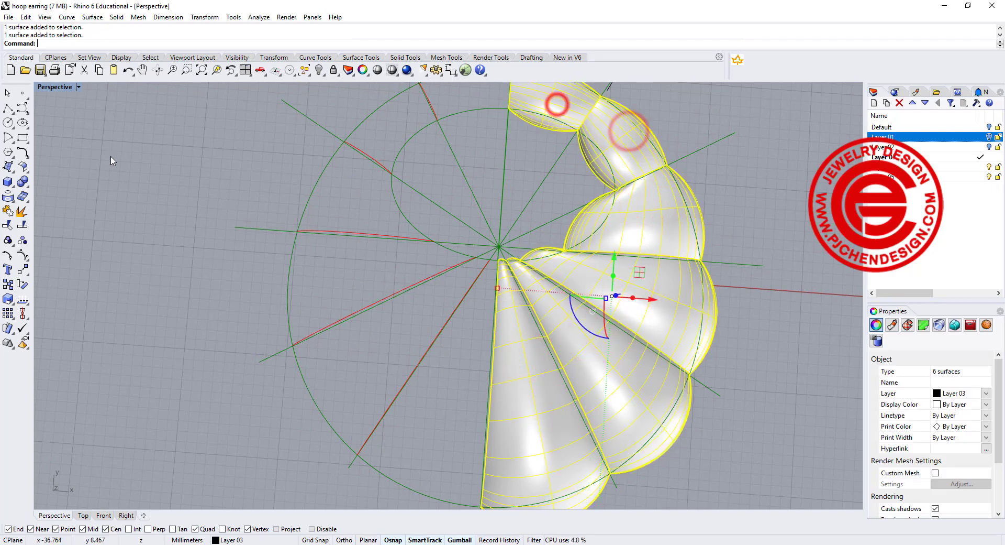
{"action": "left_click", "coordinate": [8, 211]}
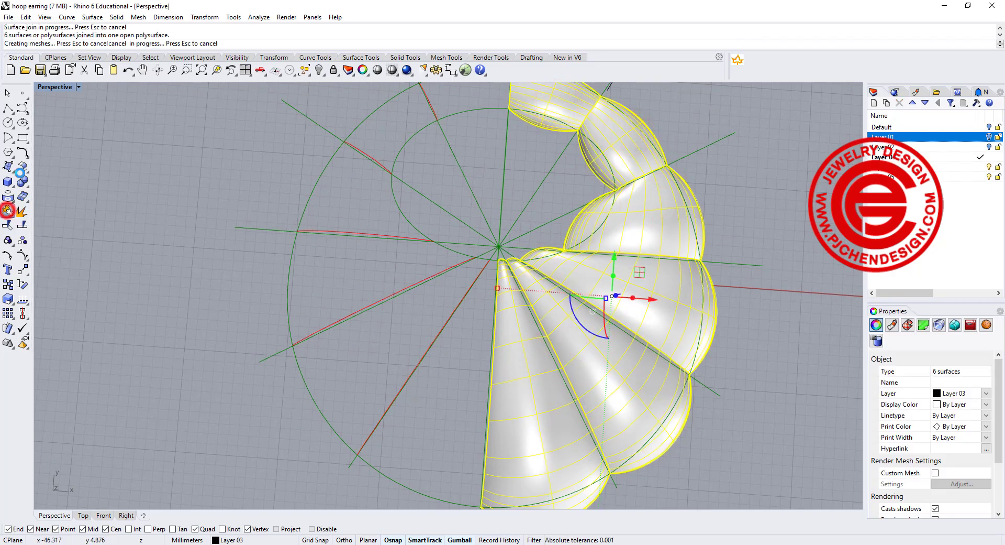
Mirror the joined half in the Top view across the vertical axis through the origin, keeping the original
{"action": "double_click", "coordinate": [62, 87]}
{"action": "scroll", "coordinate": [66, 85], "scroll_direction": "down", "scroll_amount": 3}
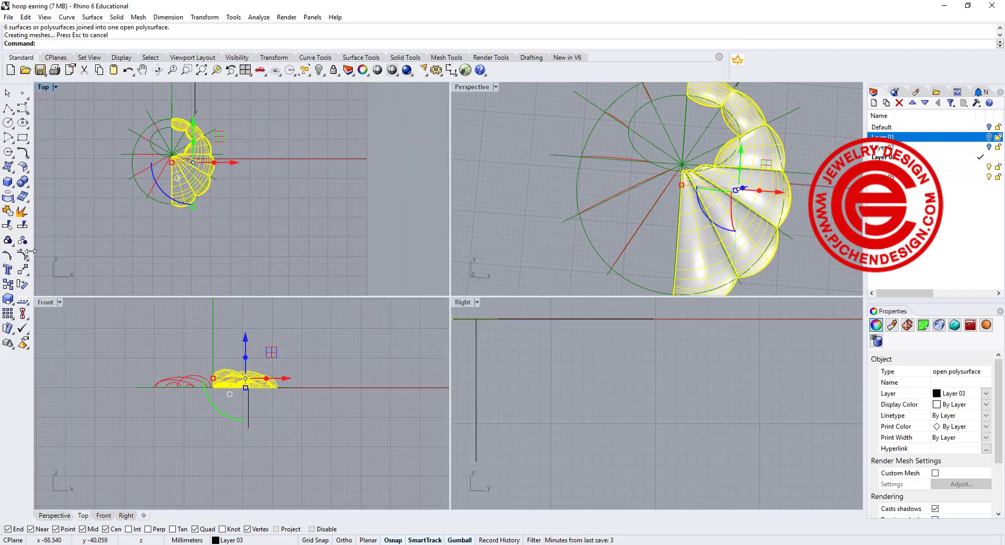
{"action": "left_click", "coordinate": [22, 269]}
{"action": "left_click", "coordinate": [102, 275]}
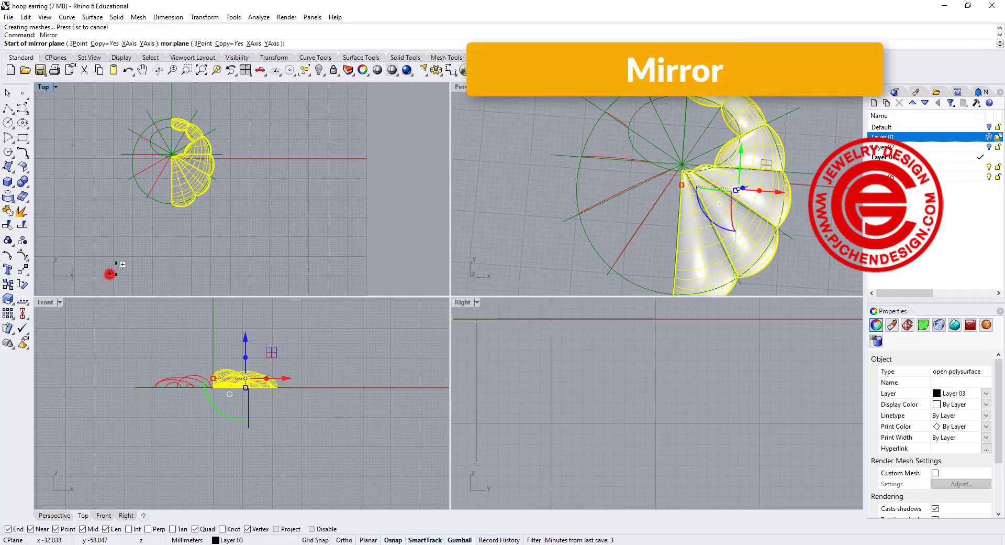
{"action": "left_click", "coordinate": [172, 157]}
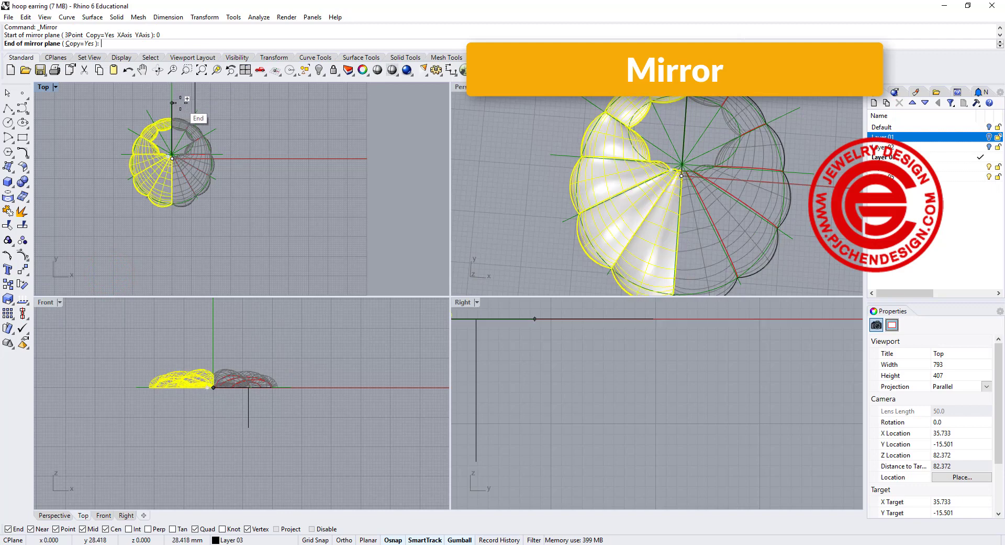
{"action": "key", "text": "shift"}
{"action": "left_click", "coordinate": [185, 94]}
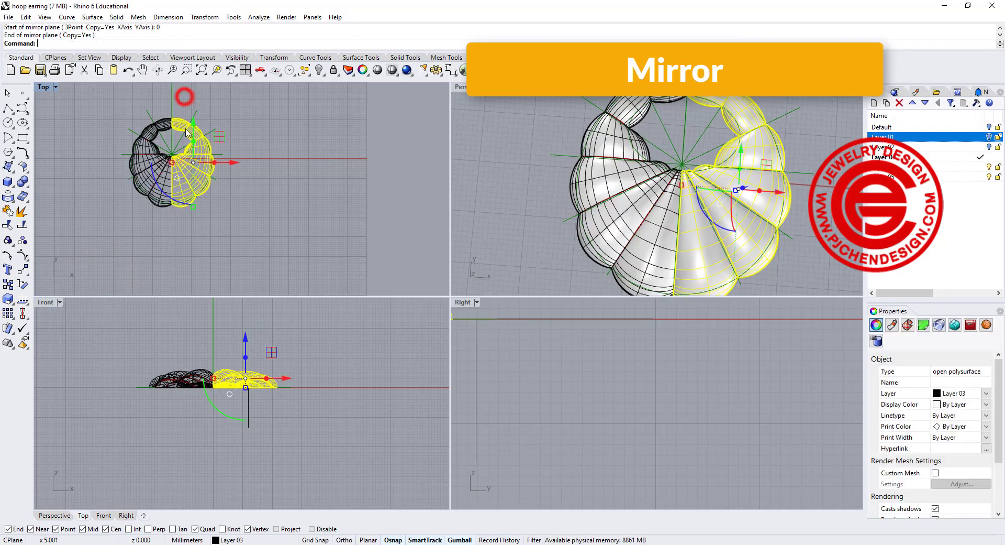
Join the original and mirrored halves into one polysurface
{"action": "left_click", "coordinate": [152, 195], "text": "shift"}
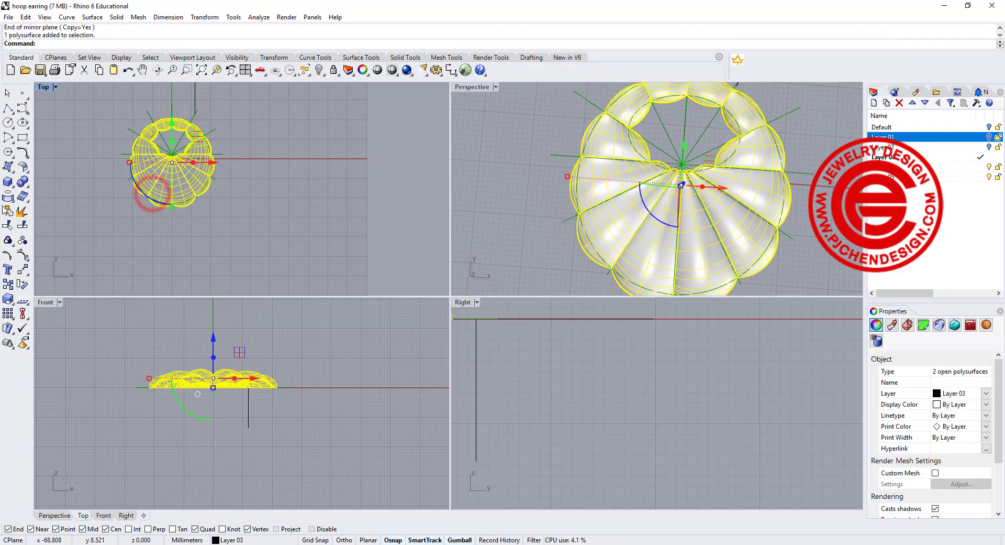
{"action": "key", "text": "ctrl+j"}
{"action": "scroll", "coordinate": [170, 201], "scroll_direction": "up", "scroll_amount": 2}
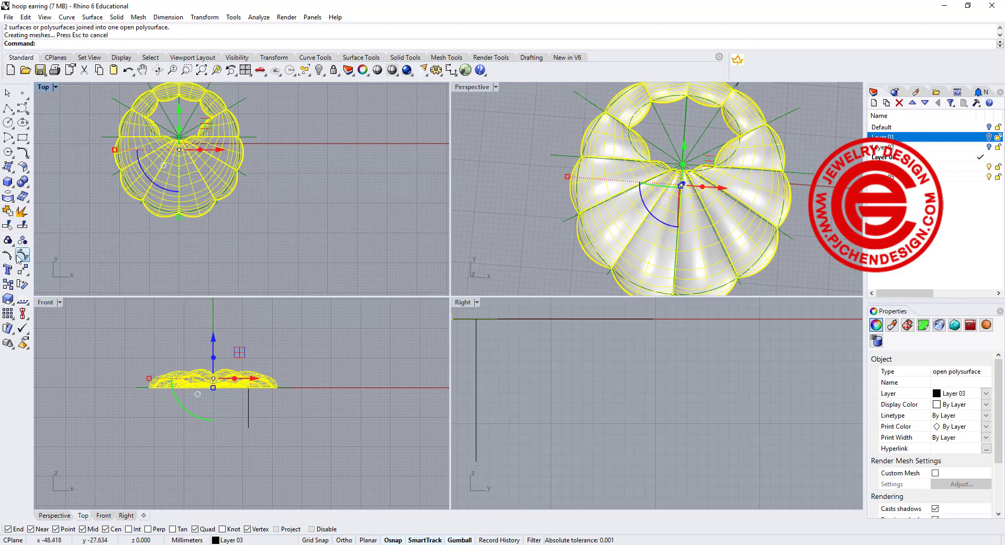
Mirror the joined surface in the Front view across the horizontal axis from origin 0 and join both sides of the hoop
{"action": "left_click", "coordinate": [17, 271]}
{"action": "left_click", "coordinate": [111, 275]}
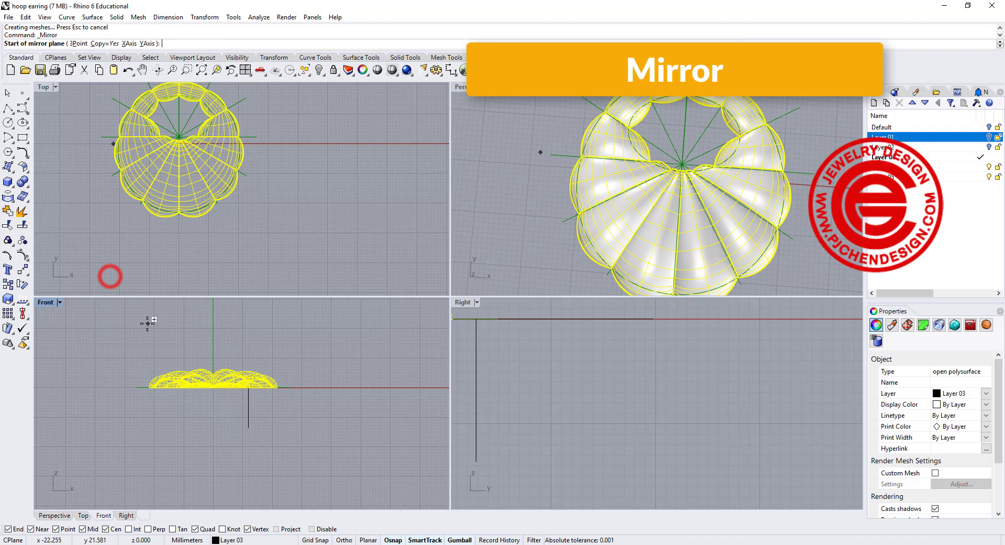
{"action": "type", "text": "0"}
{"action": "key", "text": "Return"}
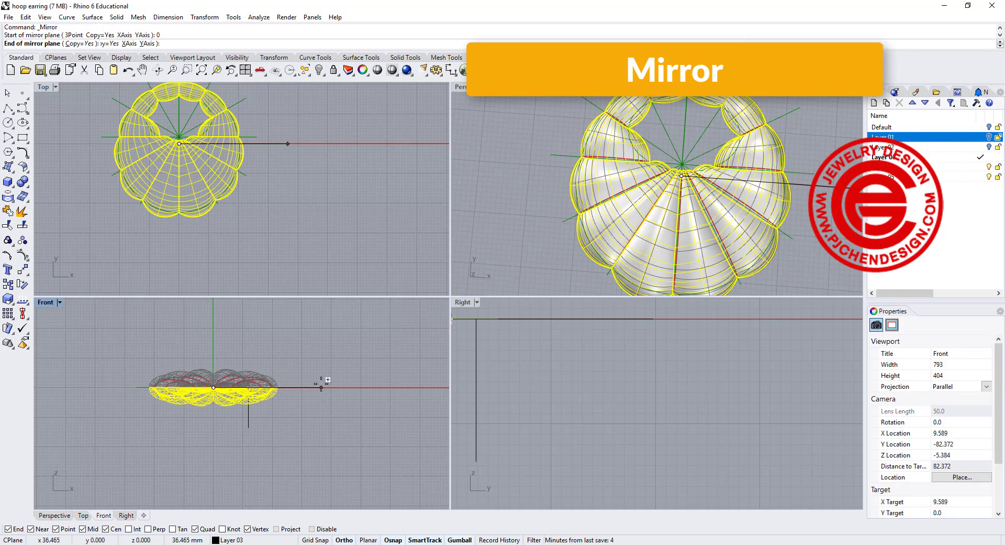
{"action": "left_click", "coordinate": [321, 382]}
{"action": "left_click_drag", "start_coordinate": [290, 408], "coordinate": [263, 370]}
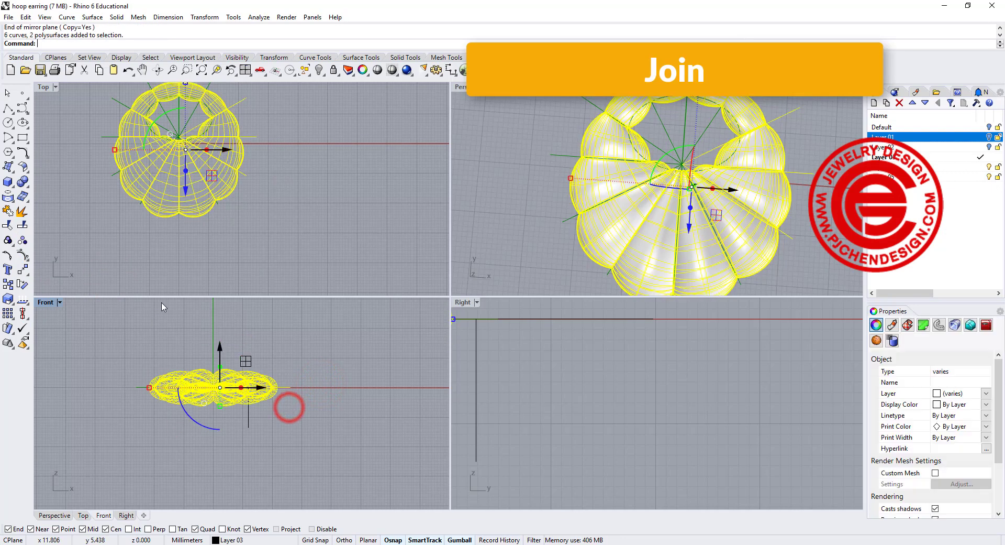
{"action": "left_click", "coordinate": [9, 214]}
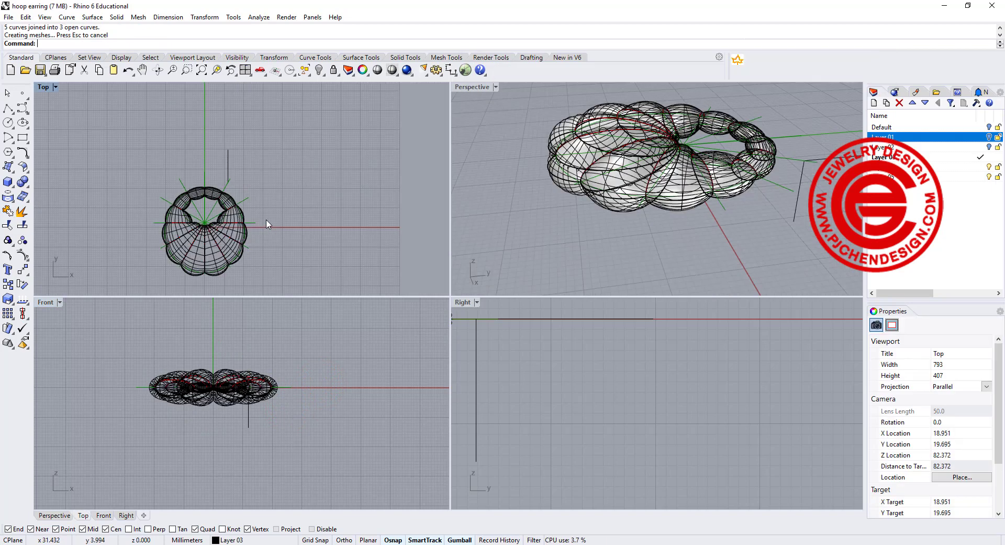
Delete the leftover vertical line beyond the hoop's narrow end in the Right view
{"action": "right_click_drag", "start_coordinate": [278, 199], "coordinate": [288, 164]}
{"action": "scroll", "coordinate": [241, 229], "scroll_direction": "up", "scroll_amount": 4}
{"action": "scroll", "coordinate": [570, 366], "scroll_direction": "down", "scroll_amount": 13}
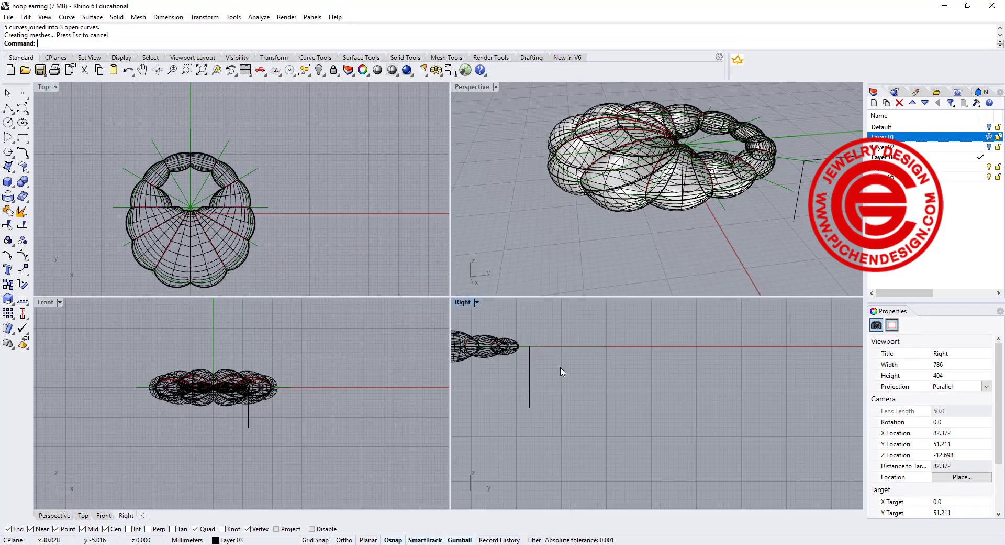
{"action": "right_click_drag", "start_coordinate": [560, 368], "coordinate": [632, 389]}
{"action": "scroll", "coordinate": [593, 366], "scroll_direction": "up", "scroll_amount": 8}
{"action": "left_click", "coordinate": [641, 394]}
{"action": "key", "text": "Delete"}
{"action": "scroll", "coordinate": [623, 383], "scroll_direction": "up", "scroll_amount": 2}
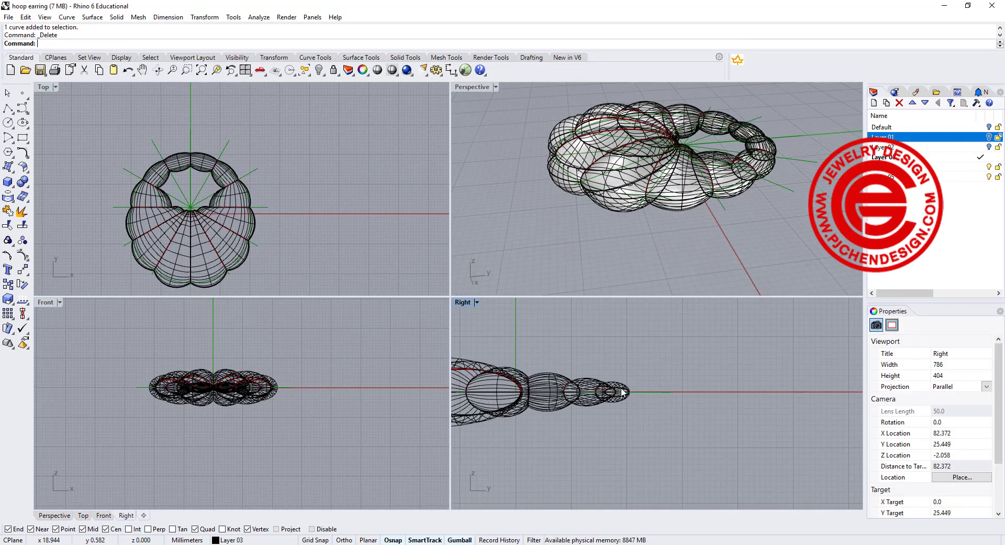
Draw a circle centred on the horizontal axis beyond the hoop's narrow end in the Right view and move it inward to overlap the hoop
{"action": "left_click", "coordinate": [8, 123]}
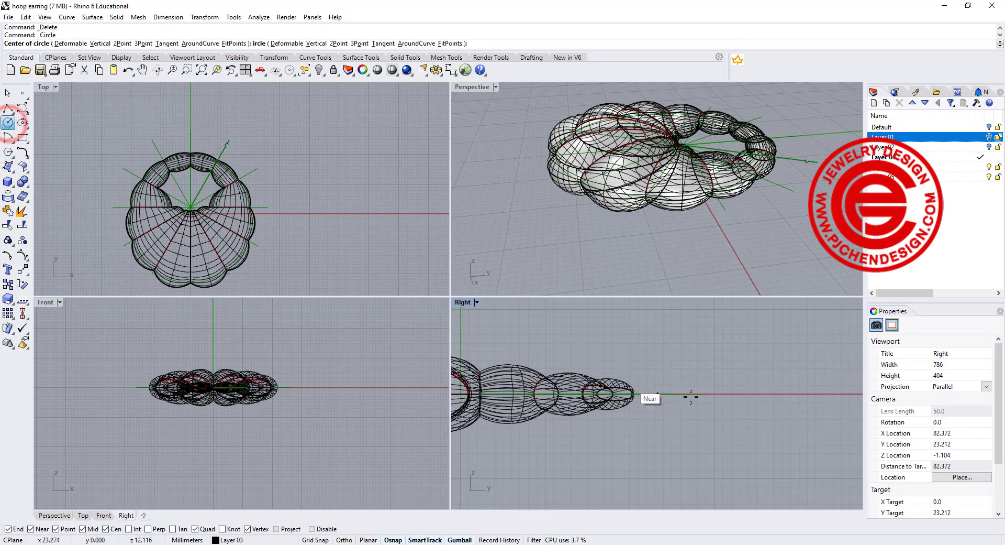
{"action": "left_click", "coordinate": [702, 394]}
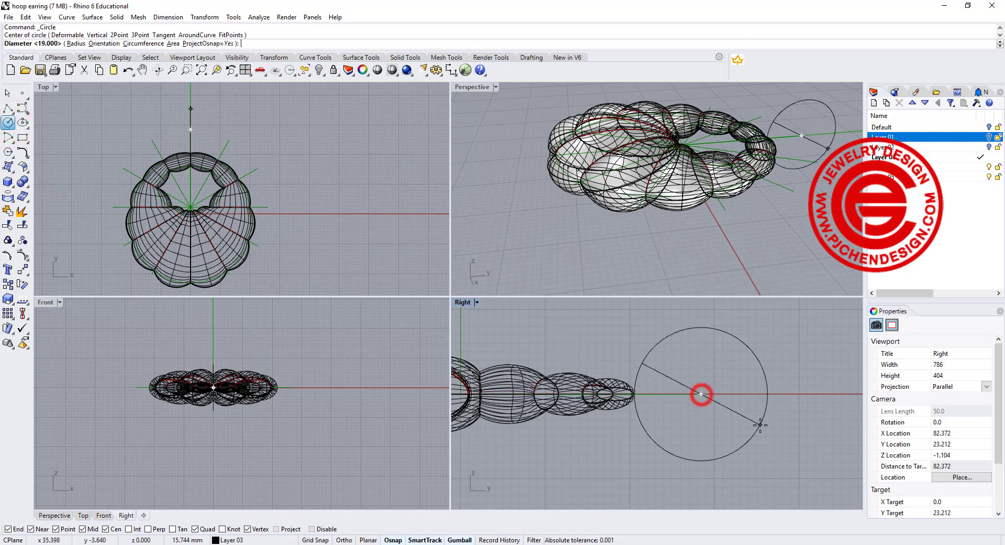
{"action": "left_click", "coordinate": [774, 394]}
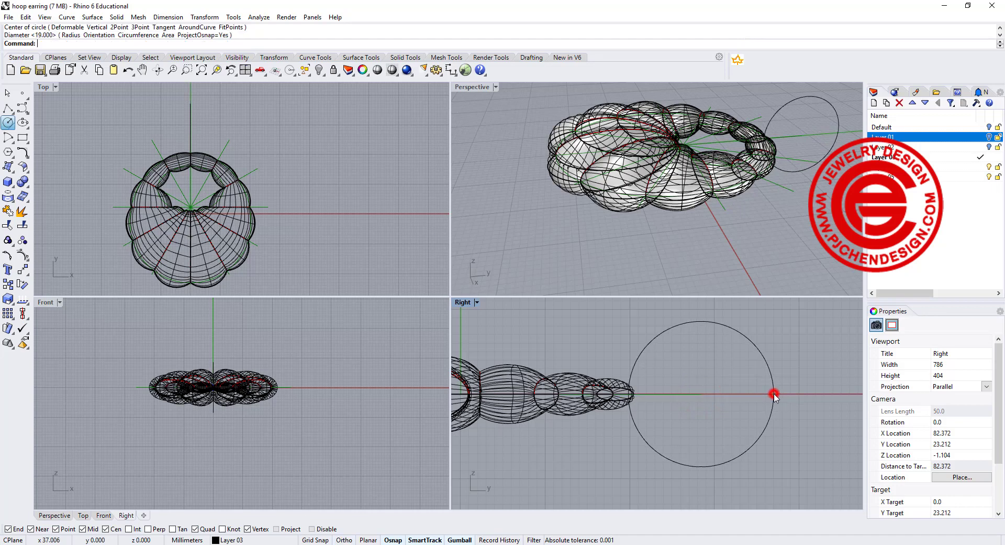
{"action": "right_click_drag", "start_coordinate": [774, 393], "coordinate": [749, 394]}
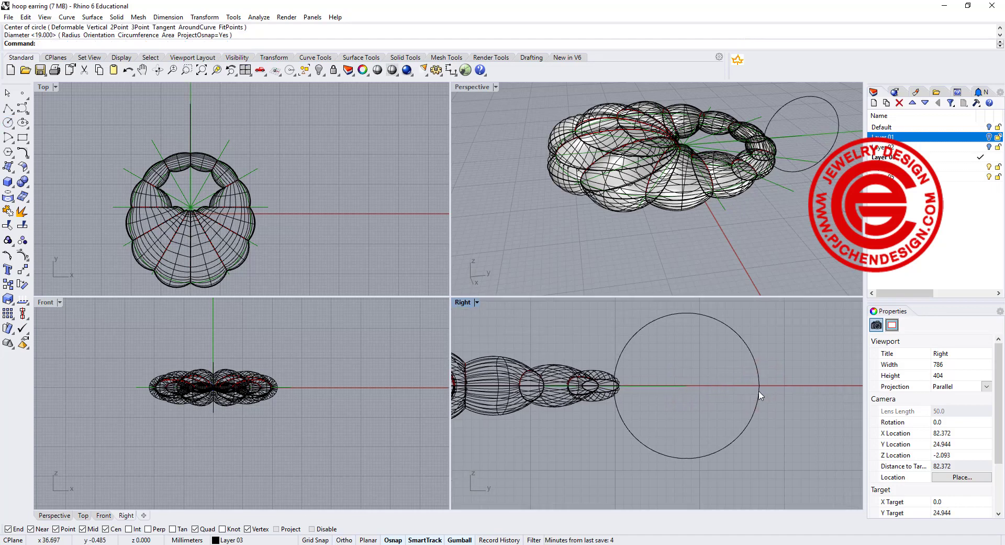
{"action": "left_click", "coordinate": [759, 394]}
{"action": "left_click_drag", "start_coordinate": [717, 386], "coordinate": [676, 388]}
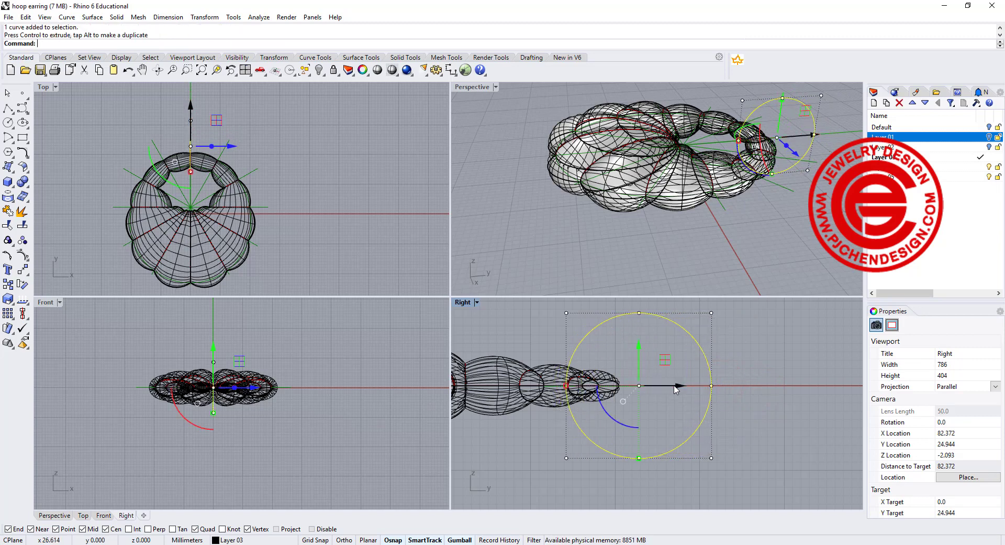
Draw a 20-sided star centred on the circle in the Right view, with outer radius about 11.9 mm and inner radius about 10.4 mm
{"action": "double_click", "coordinate": [457, 303]}
{"action": "scroll", "coordinate": [458, 287], "scroll_direction": "down", "scroll_amount": 2}
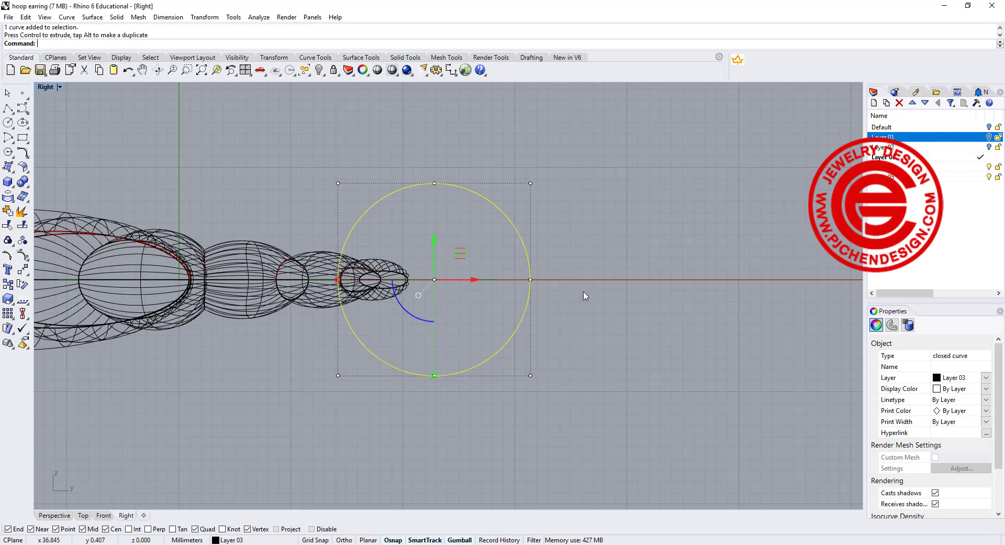
{"action": "left_click", "coordinate": [255, 182]}
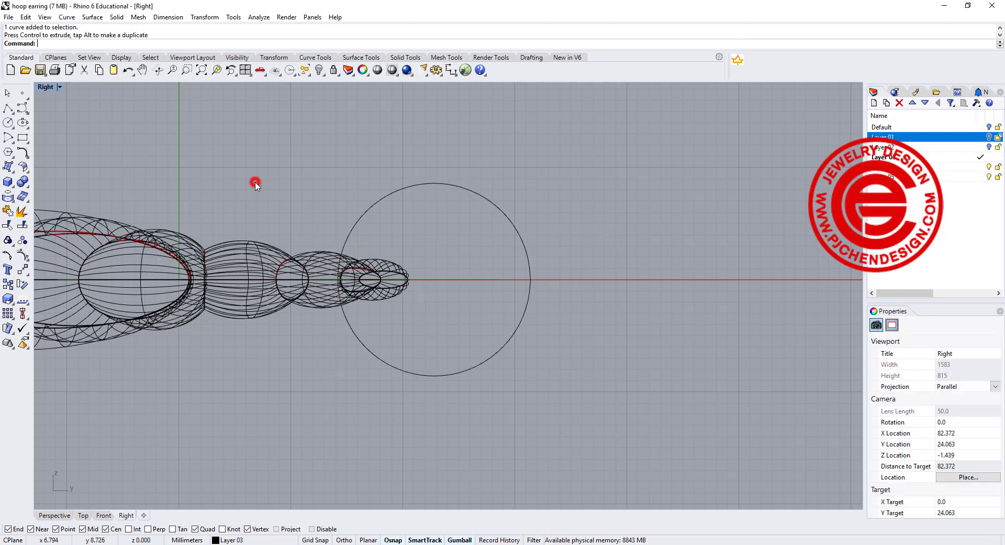
{"action": "left_click", "coordinate": [8, 151]}
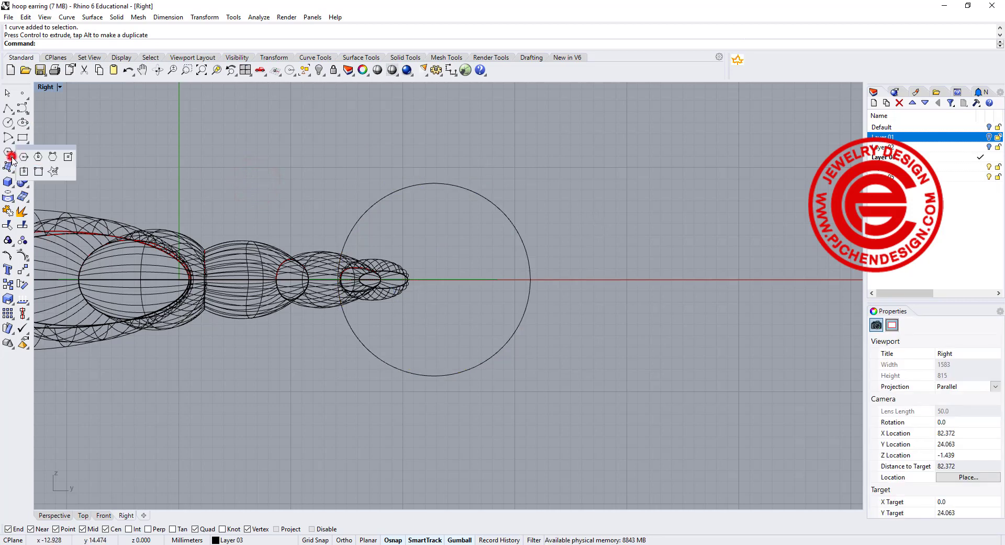
{"action": "left_click", "coordinate": [53, 171]}
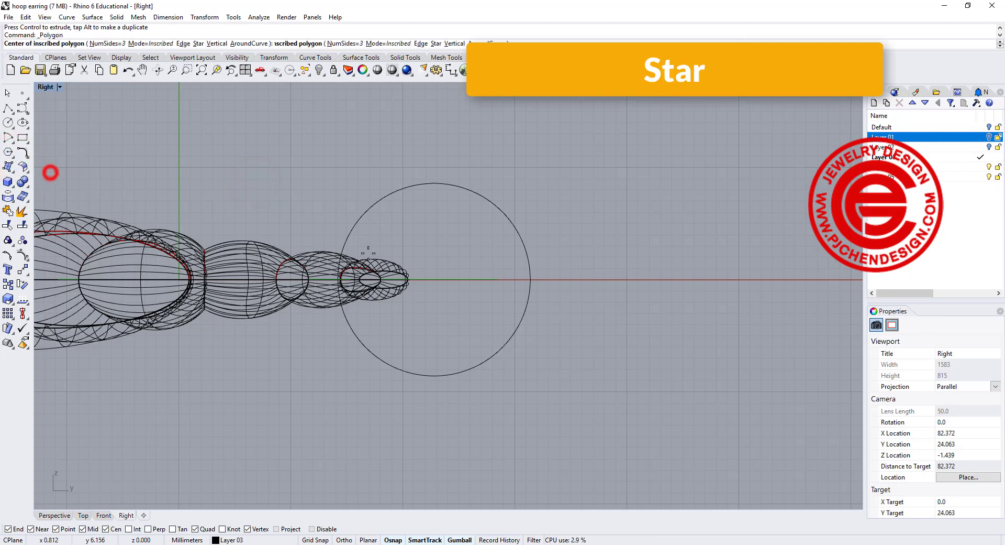
{"action": "left_click", "coordinate": [482, 359]}
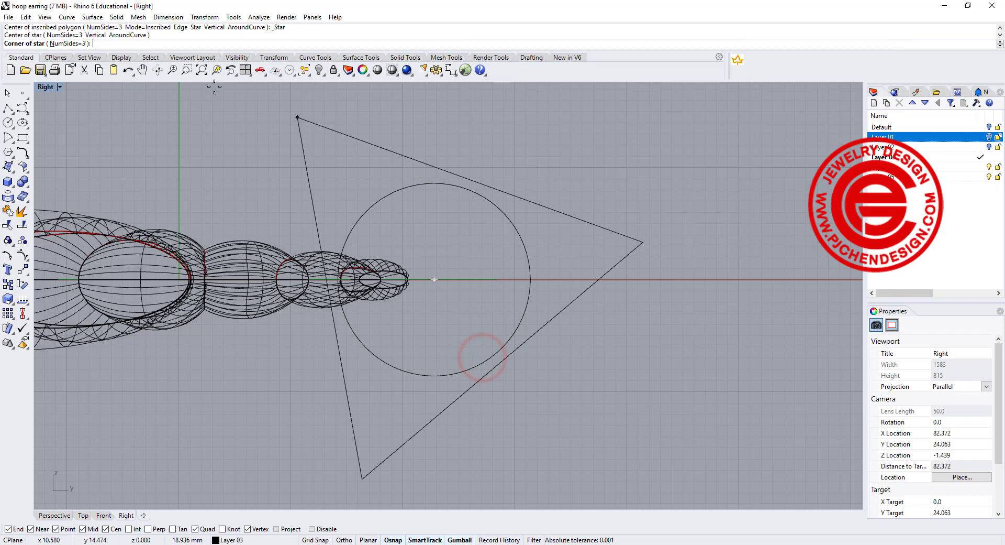
{"action": "left_click", "coordinate": [62, 44]}
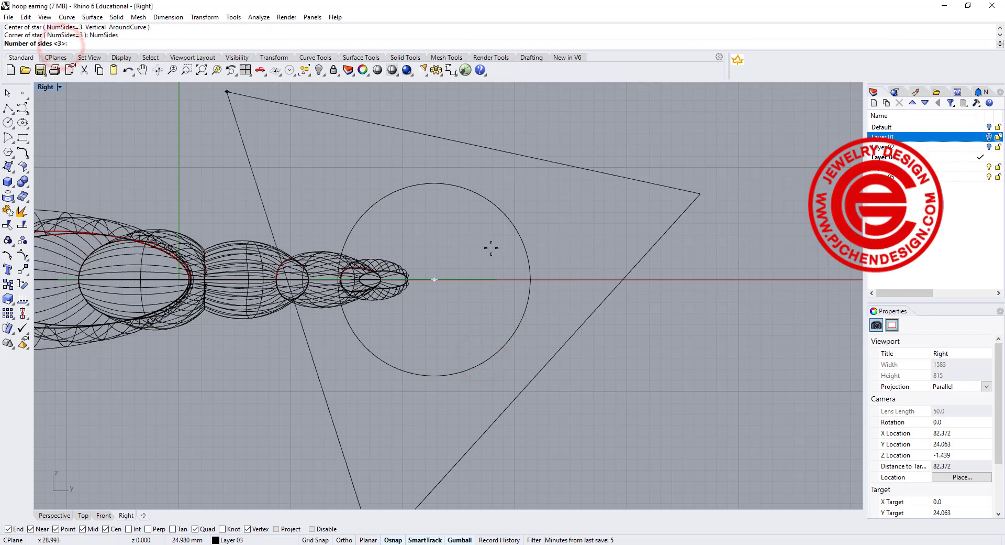
{"action": "key", "text": "Return"}
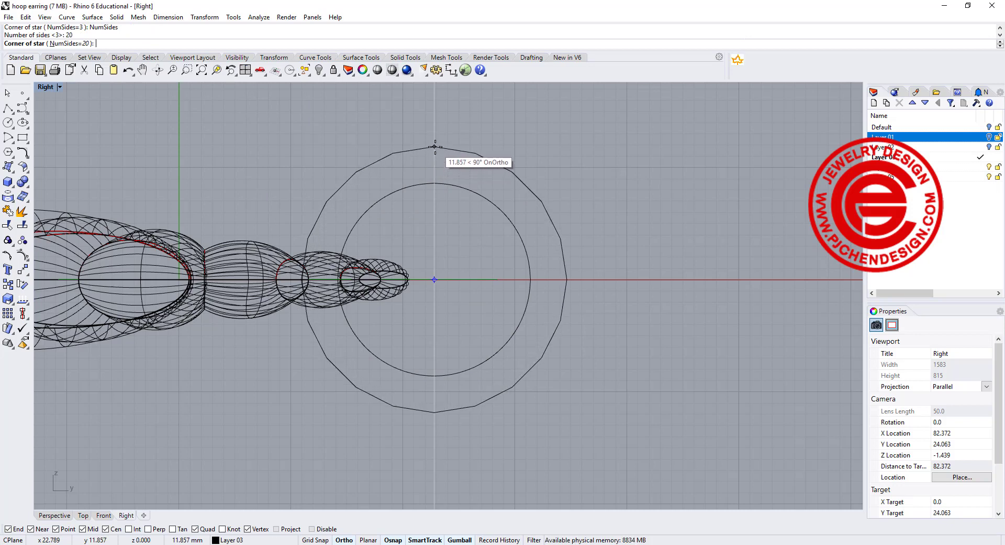
{"action": "left_click", "coordinate": [435, 146]}
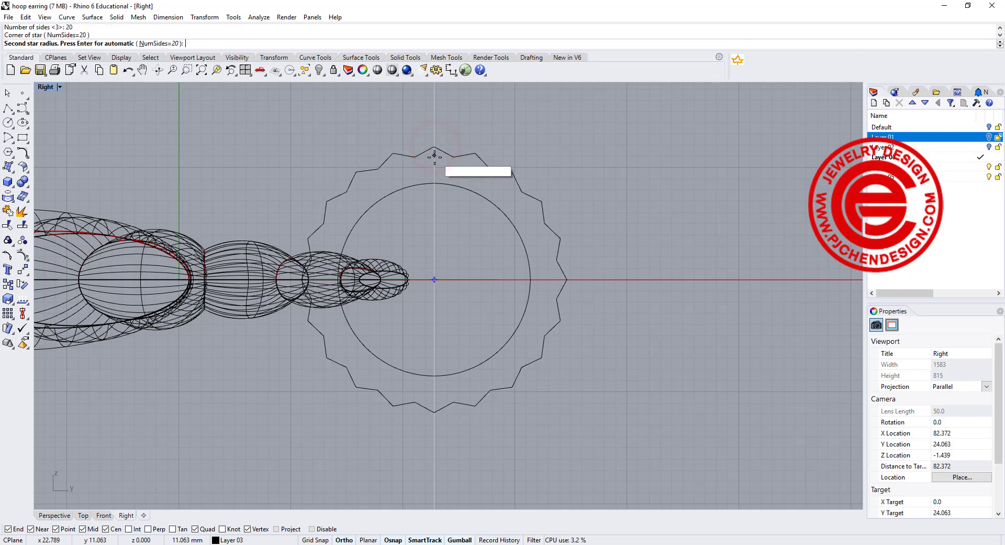
{"action": "left_click", "coordinate": [435, 159]}
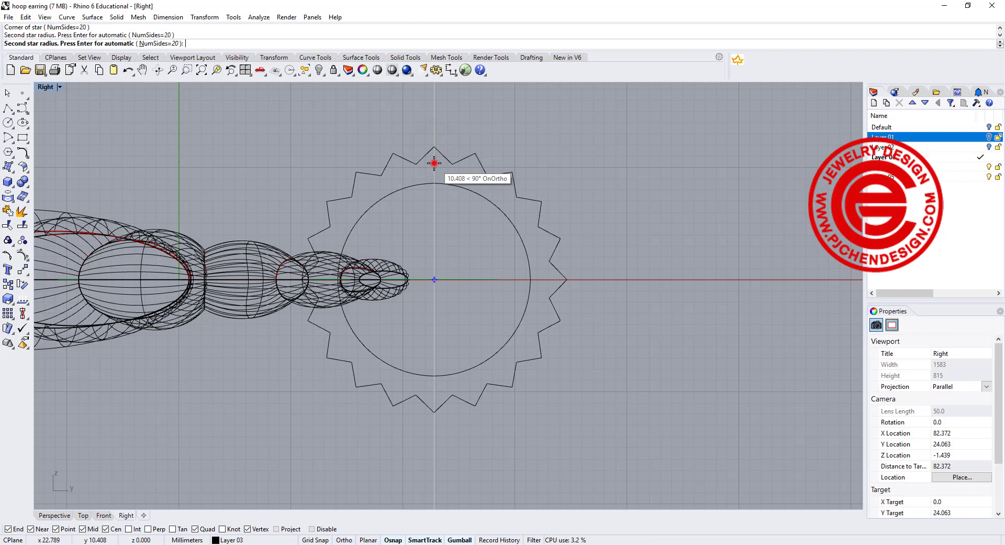
{"action": "left_click", "coordinate": [588, 229]}
Fillet all corners of the 20-sided star with a radius of 1.2 mm
{"action": "scroll", "coordinate": [532, 230], "scroll_direction": "up", "scroll_amount": 2}
{"action": "left_click", "coordinate": [540, 197]}
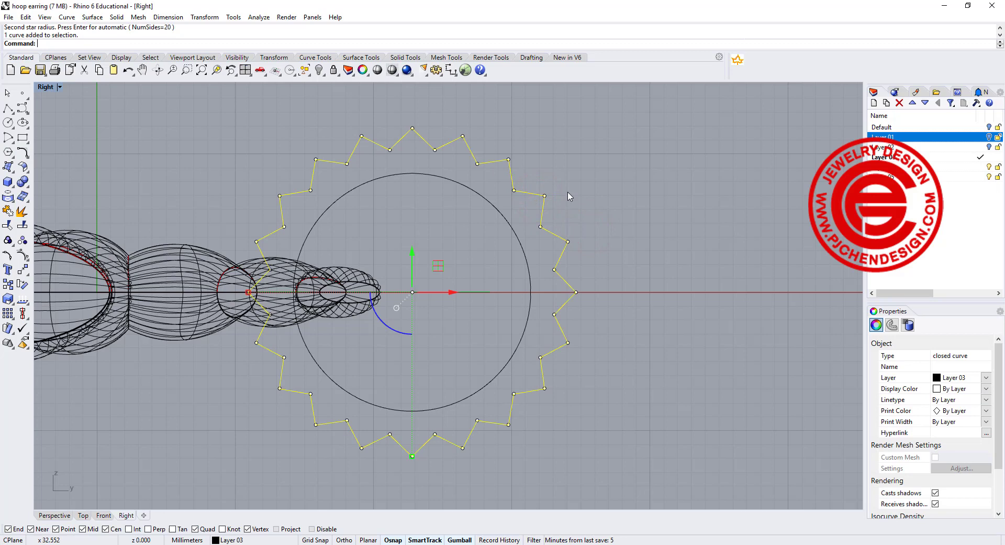
{"action": "left_click", "coordinate": [28, 156]}
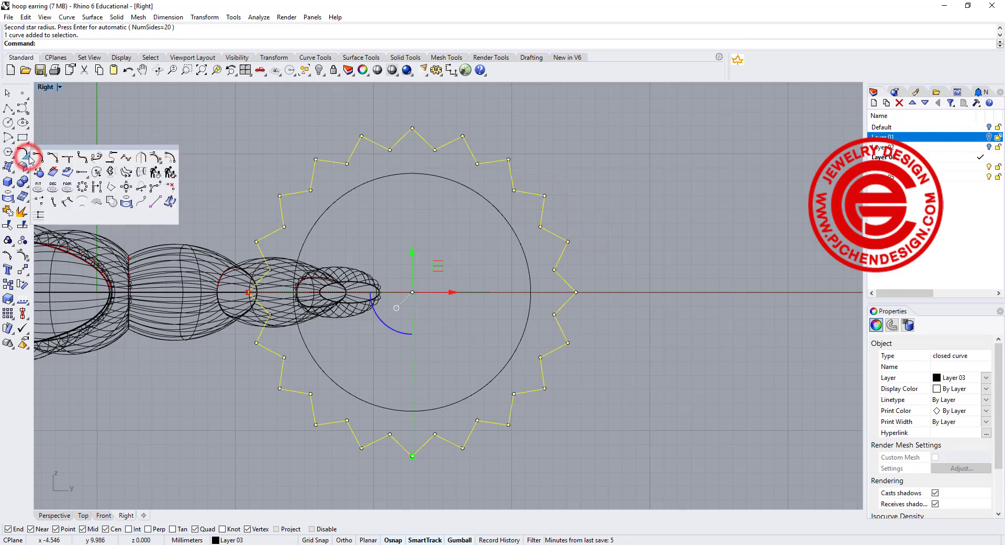
{"action": "left_click", "coordinate": [83, 158]}
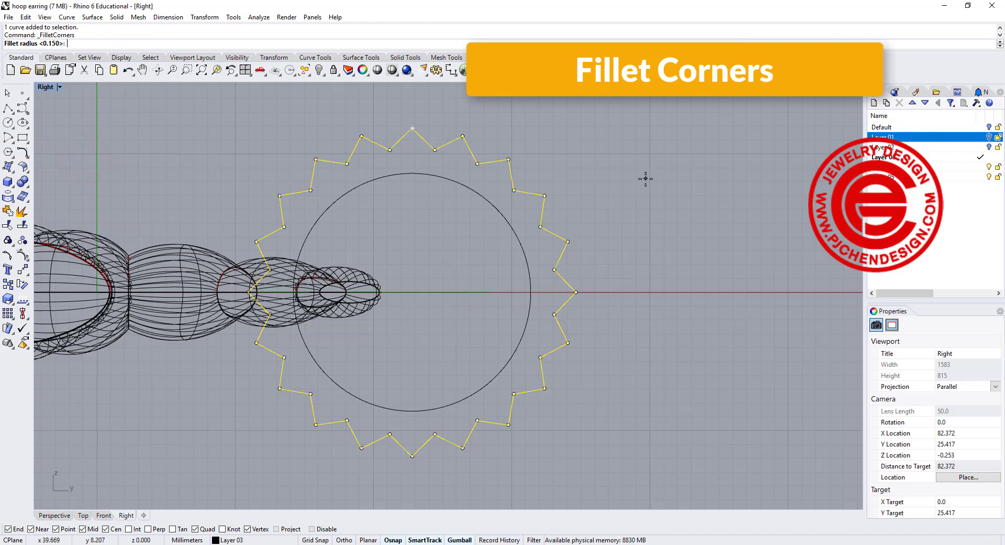
{"action": "key", "text": "Return"}
{"action": "key", "text": "ctrl+z"}
{"action": "key", "text": "Return"}
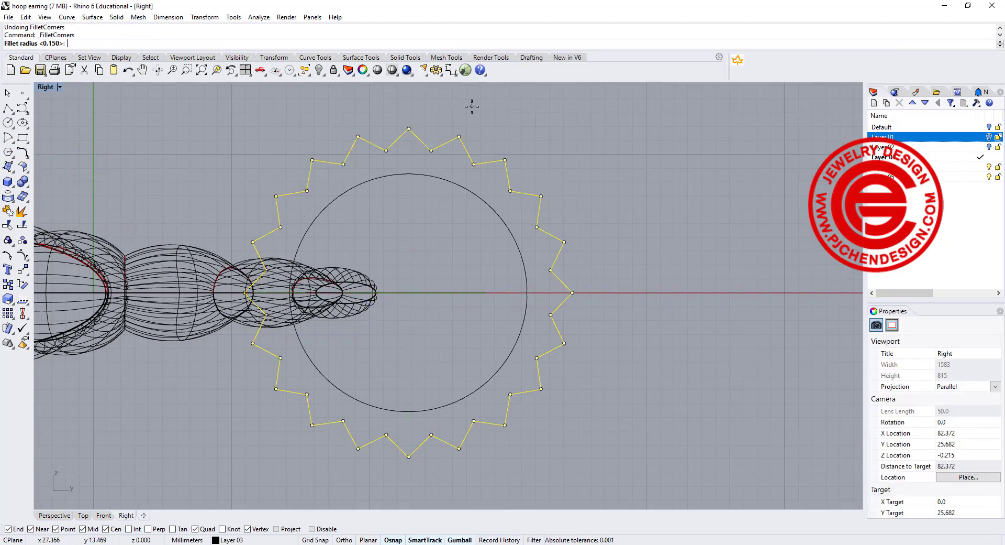
{"action": "type", "text": "1.2"}
{"action": "key", "text": "Return"}
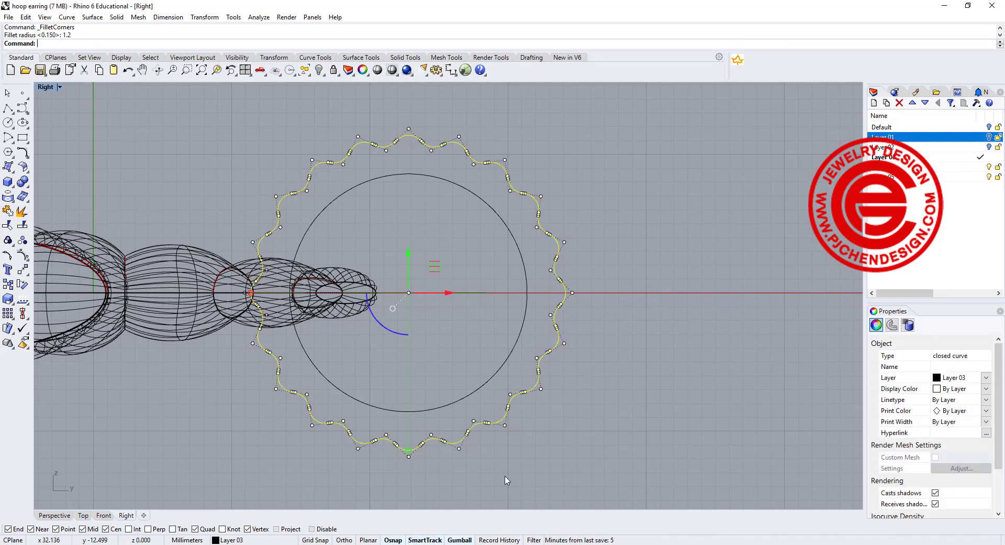
{"action": "left_click", "coordinate": [642, 250]}
Draw two cutting lines from the circle's centre in the Right view, one vertically downward and one horizontally outward, both past the scalloped curve
{"action": "right_click_drag", "start_coordinate": [584, 292], "coordinate": [576, 255]}
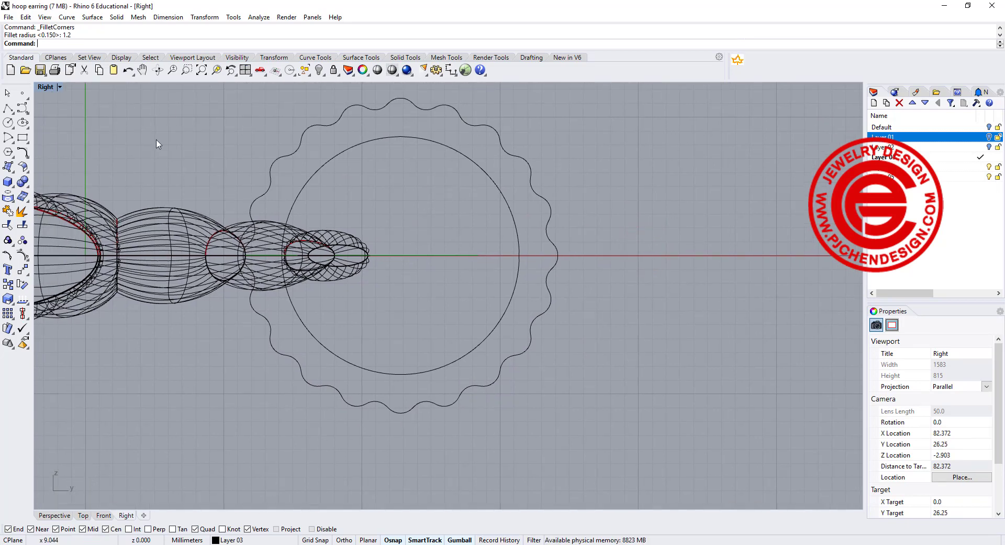
{"action": "left_click", "coordinate": [7, 109]}
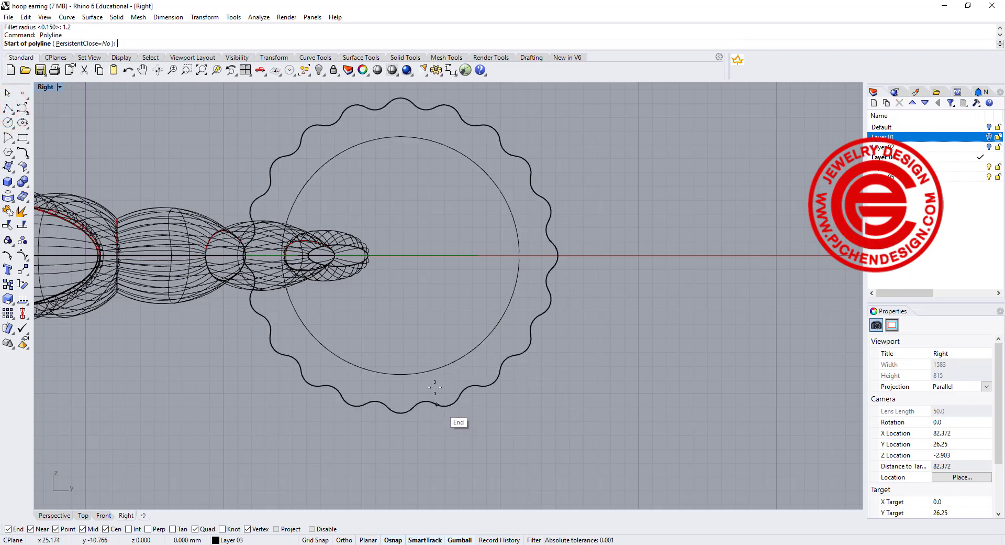
{"action": "left_click", "coordinate": [429, 369]}
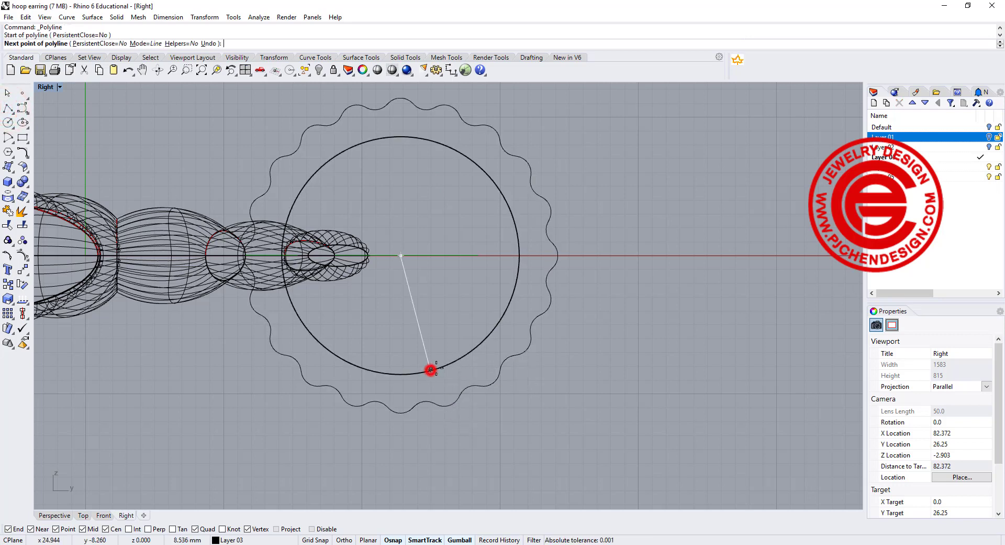
{"action": "left_click", "coordinate": [419, 459]}
{"action": "key", "text": "Return"}
{"action": "key", "text": "Return"}
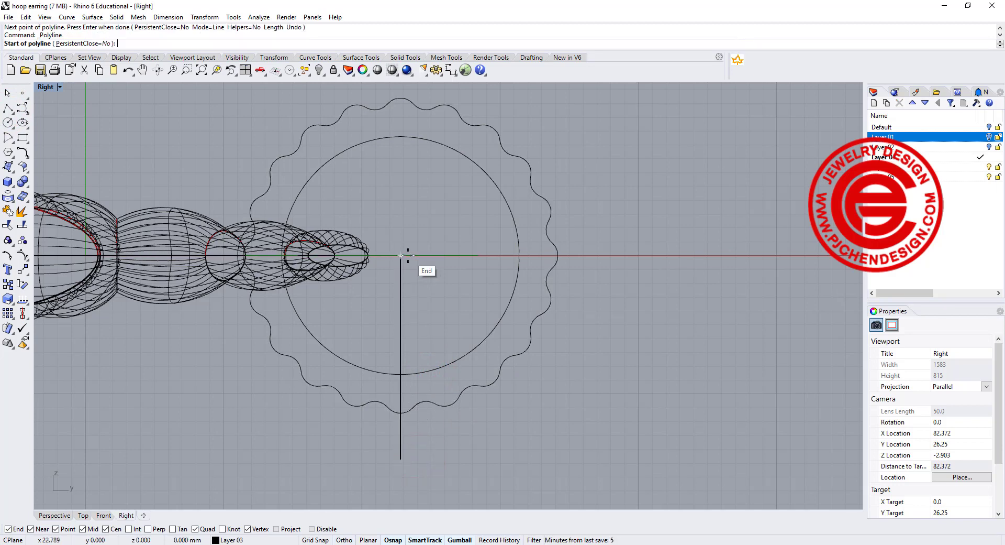
{"action": "left_click", "coordinate": [402, 256]}
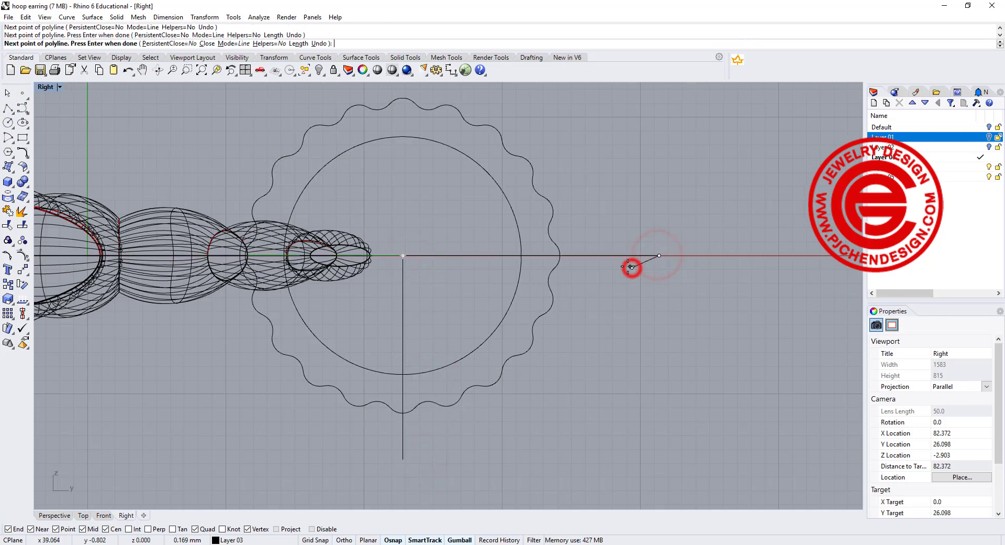
{"action": "left_click", "coordinate": [632, 268]}
{"action": "key", "text": "Return"}
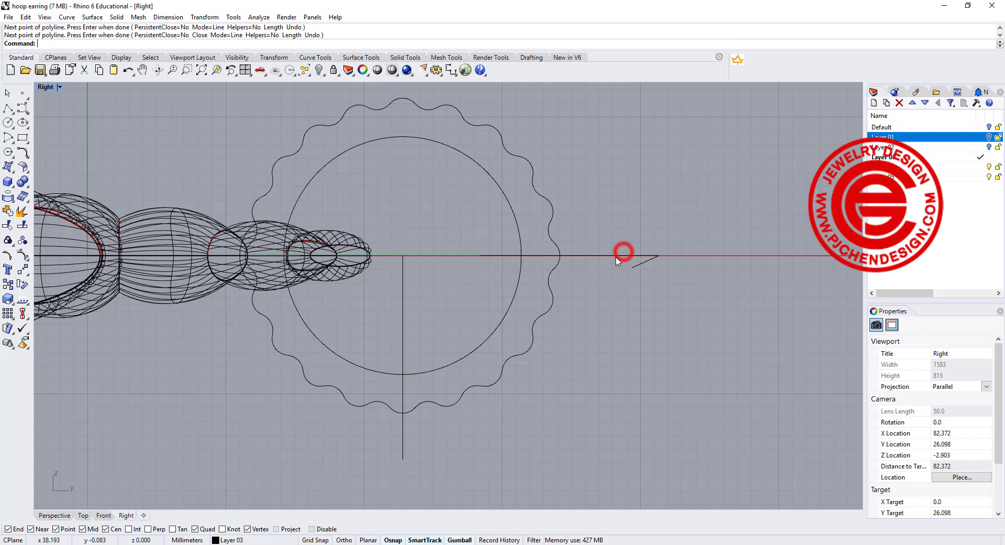
Trim the lower outer quarter off both the circle and the scalloped curve, using the two lines as cutting objects
{"action": "left_click", "coordinate": [620, 255]}
{"action": "left_click", "coordinate": [403, 300]}
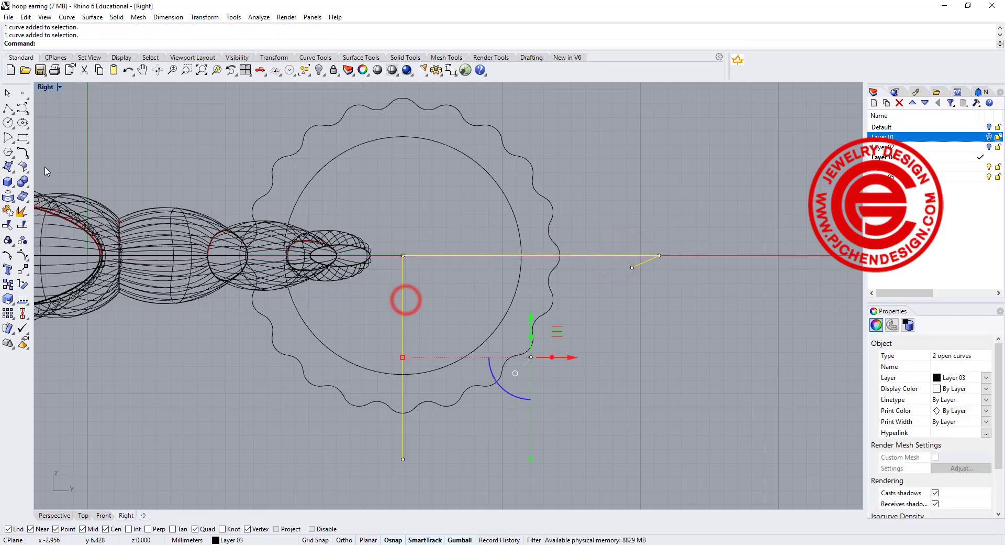
{"action": "left_click", "coordinate": [9, 226]}
{"action": "left_click_drag", "start_coordinate": [561, 392], "coordinate": [468, 338]}
{"action": "right_click", "coordinate": [578, 360]}
{"action": "key", "text": "Escape"}
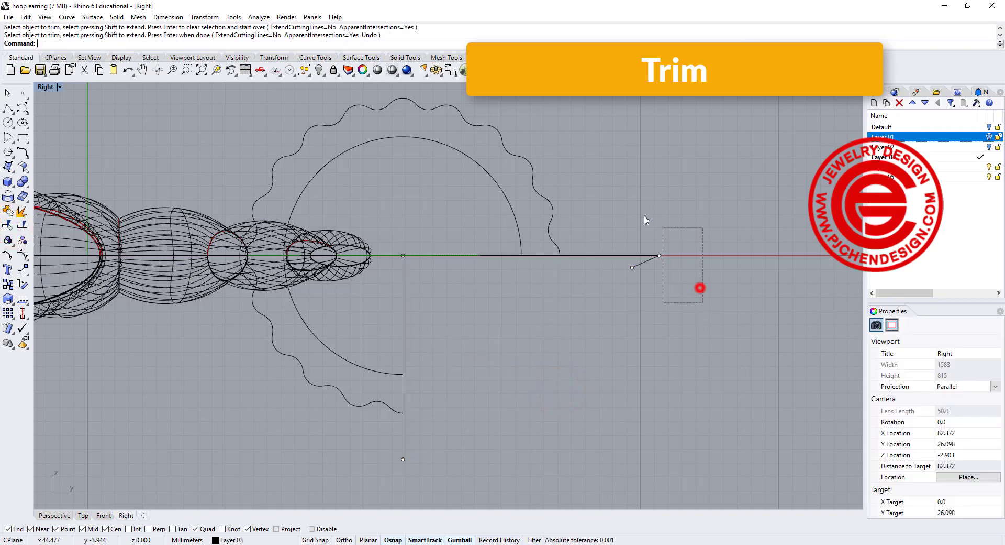
Delete the horizontal and vertical cutting lines, leaving only the two open arcs
{"action": "left_click_drag", "start_coordinate": [647, 220], "coordinate": [625, 220]}
{"action": "key", "text": "Delete"}
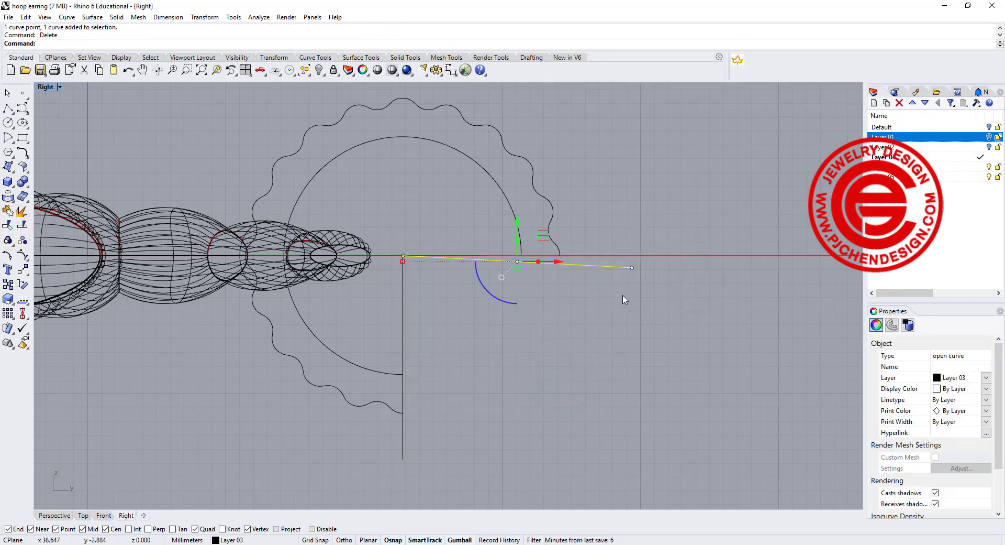
{"action": "key", "text": "Escape"}
{"action": "left_click", "coordinate": [623, 267]}
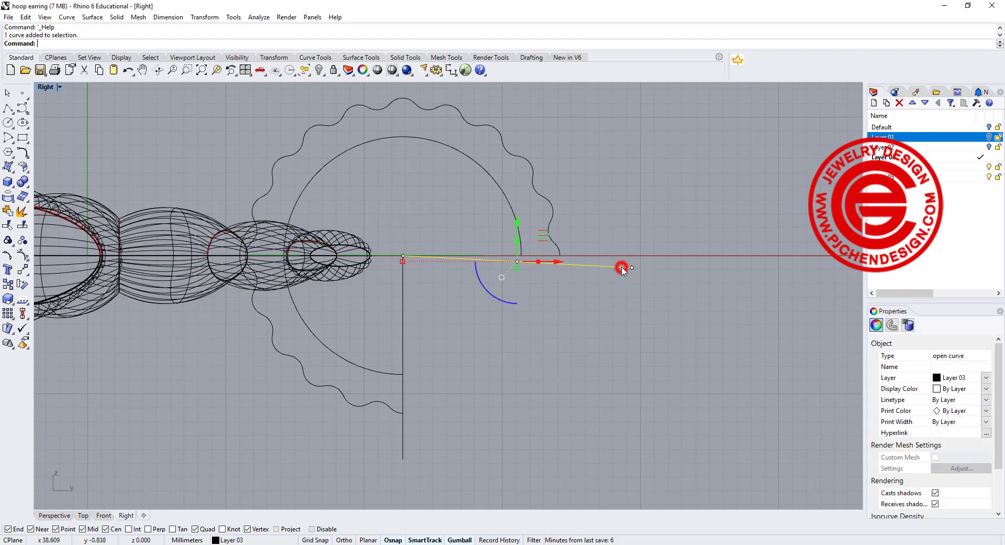
{"action": "key", "text": "Delete"}
{"action": "left_click_drag", "start_coordinate": [458, 345], "coordinate": [379, 311]}
{"action": "key", "text": "Delete"}
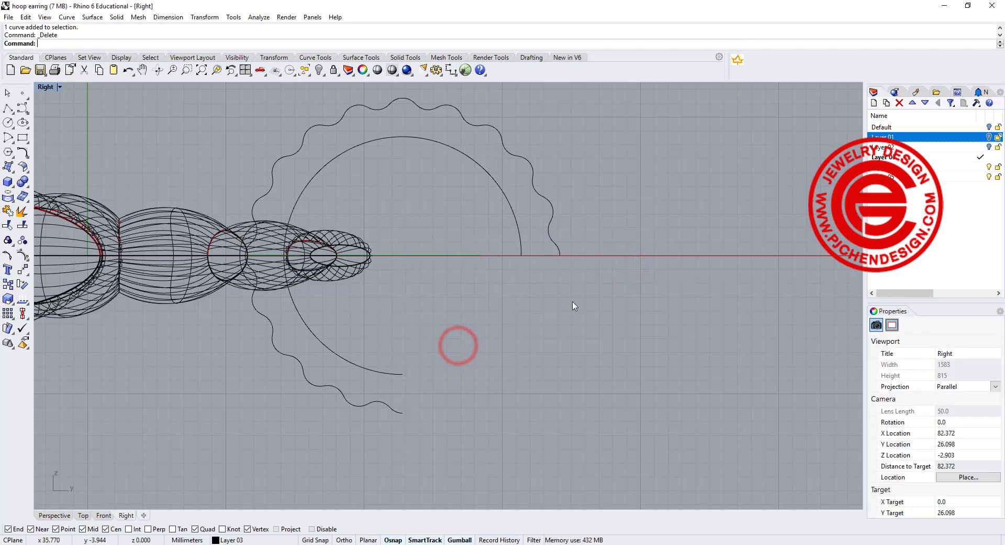
Draw a three-point conic-corner rectangle with one edge joining the lower ends of both arcs, about 4.9 mm wide, with rho about 0.7
{"action": "double_click", "coordinate": [42, 88]}
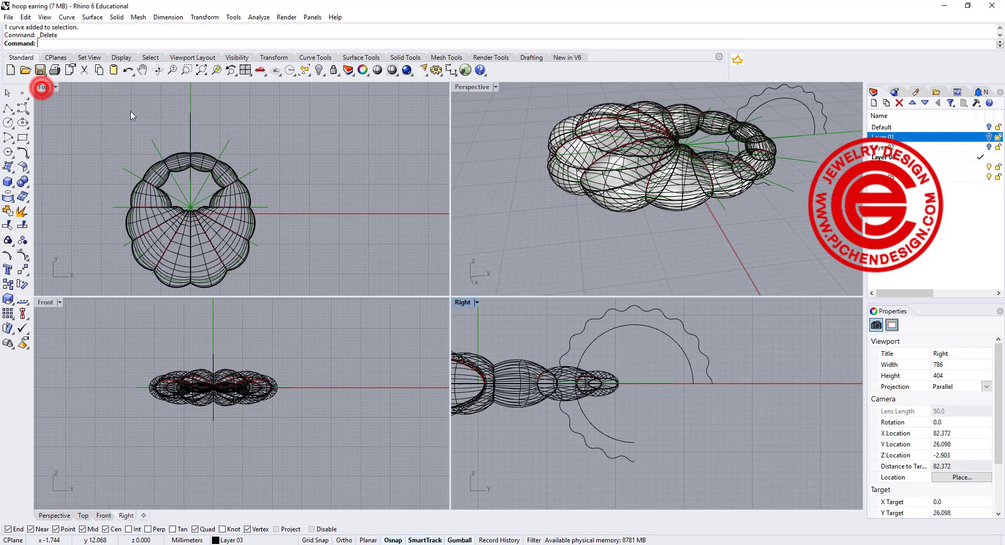
{"action": "right_click_drag", "start_coordinate": [730, 235], "coordinate": [582, 210]}
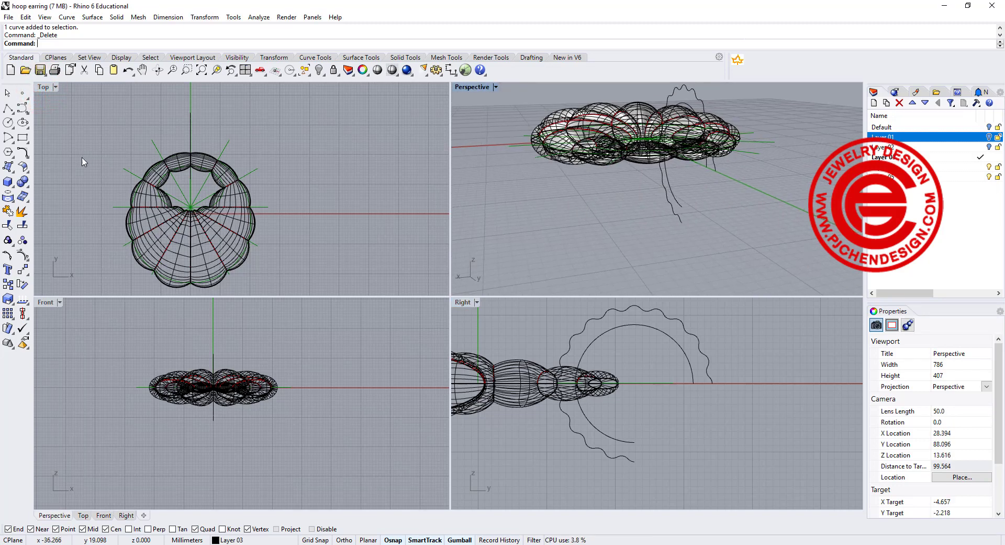
{"action": "left_click", "coordinate": [19, 139]}
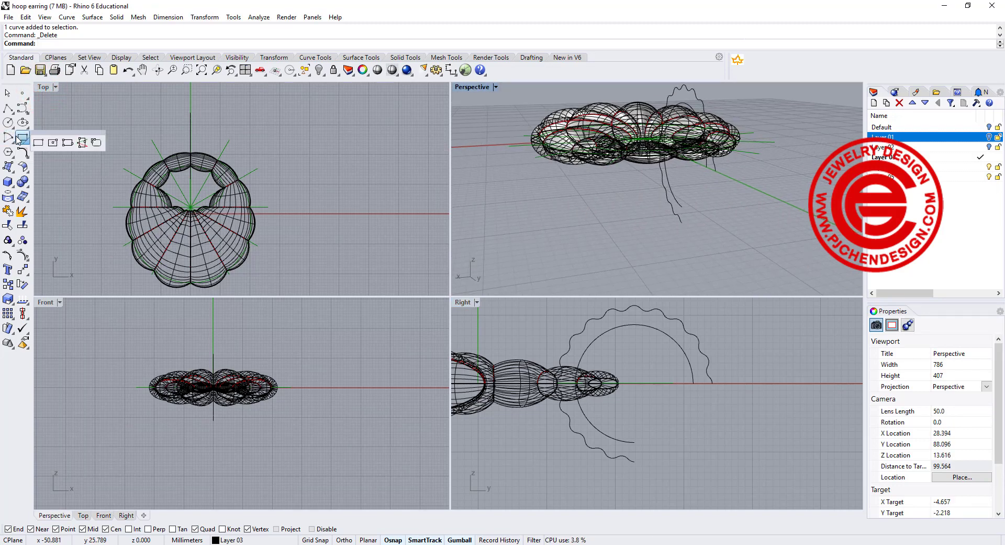
{"action": "right_click", "coordinate": [97, 144]}
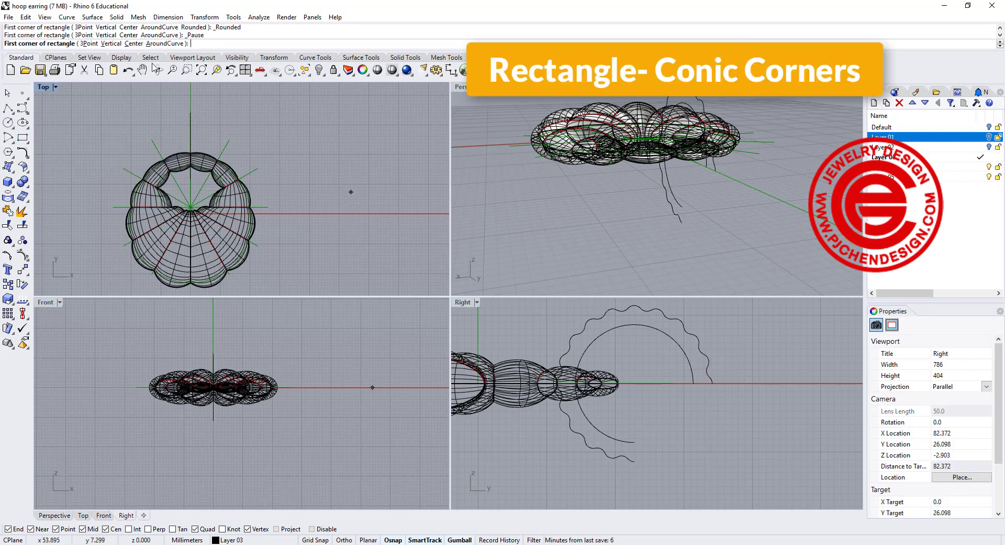
{"action": "left_click", "coordinate": [87, 44]}
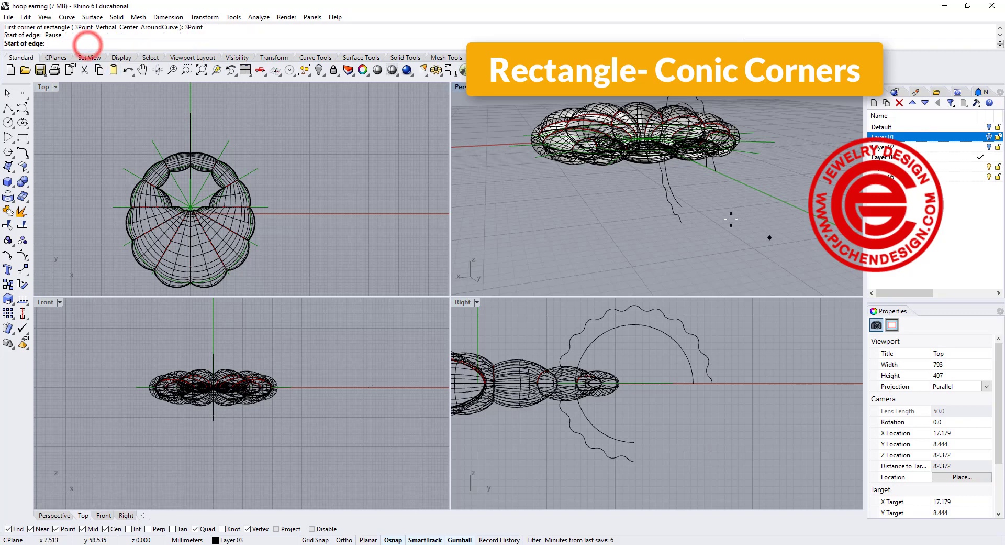
{"action": "left_click", "coordinate": [682, 207]}
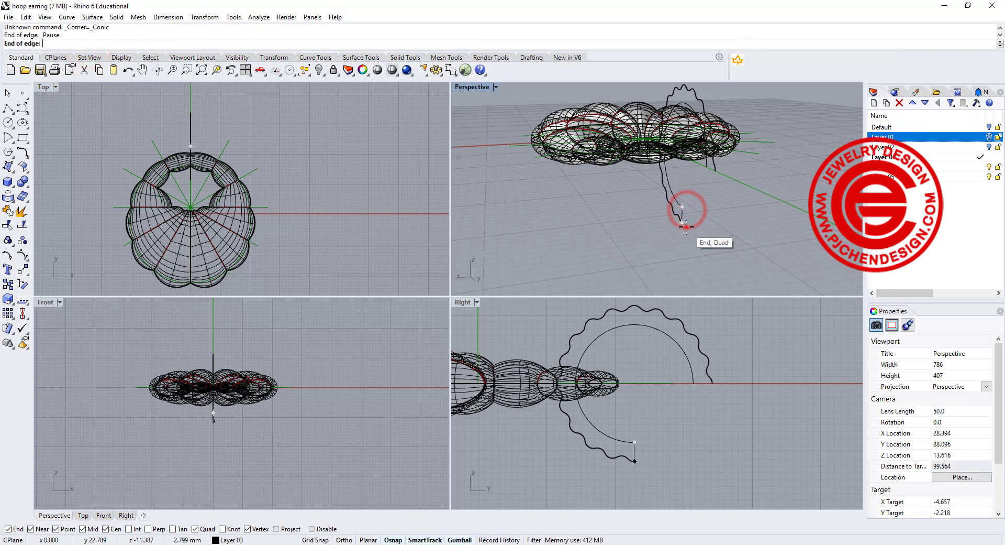
{"action": "left_click", "coordinate": [682, 222]}
{"action": "scroll", "coordinate": [212, 406], "scroll_direction": "up", "scroll_amount": 6}
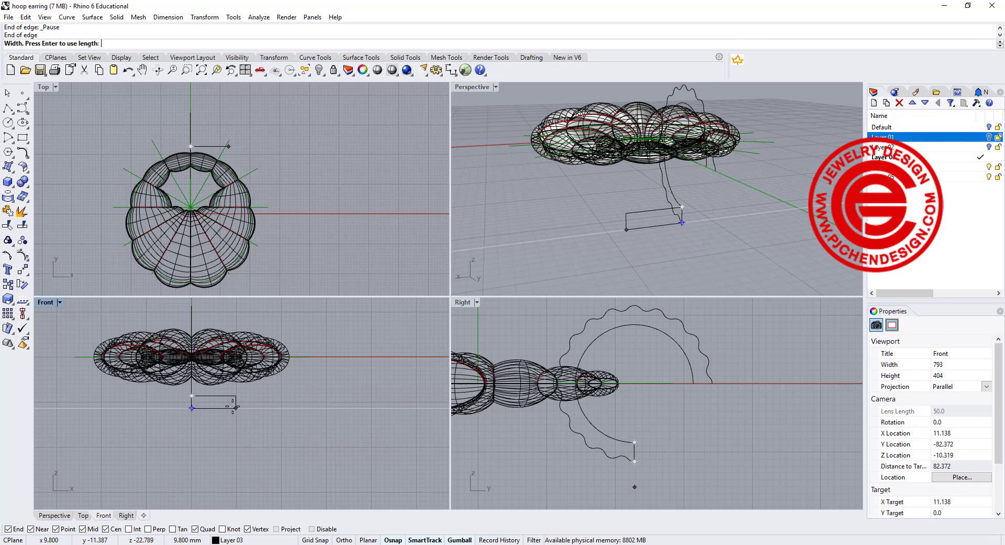
{"action": "scroll", "coordinate": [211, 399], "scroll_direction": "up", "scroll_amount": 3}
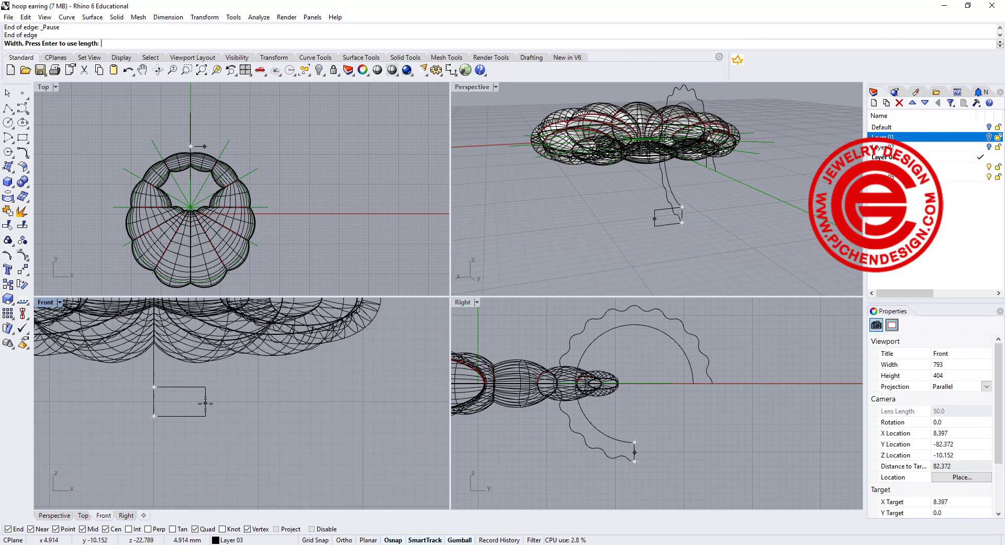
{"action": "left_click", "coordinate": [206, 403]}
{"action": "scroll", "coordinate": [205, 404], "scroll_direction": "up", "scroll_amount": 3}
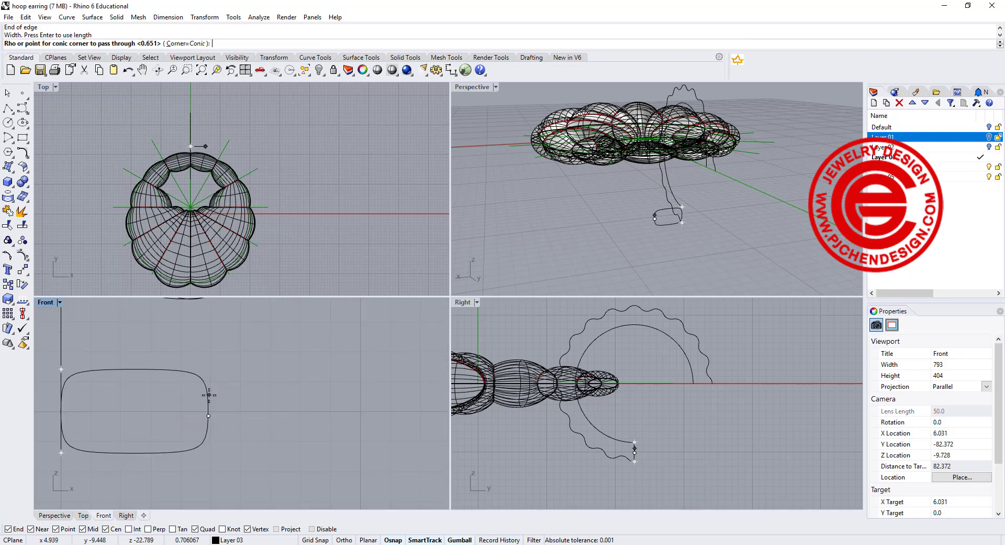
{"action": "left_click", "coordinate": [206, 394]}
{"action": "scroll", "coordinate": [379, 414], "scroll_direction": "down", "scroll_amount": 3}
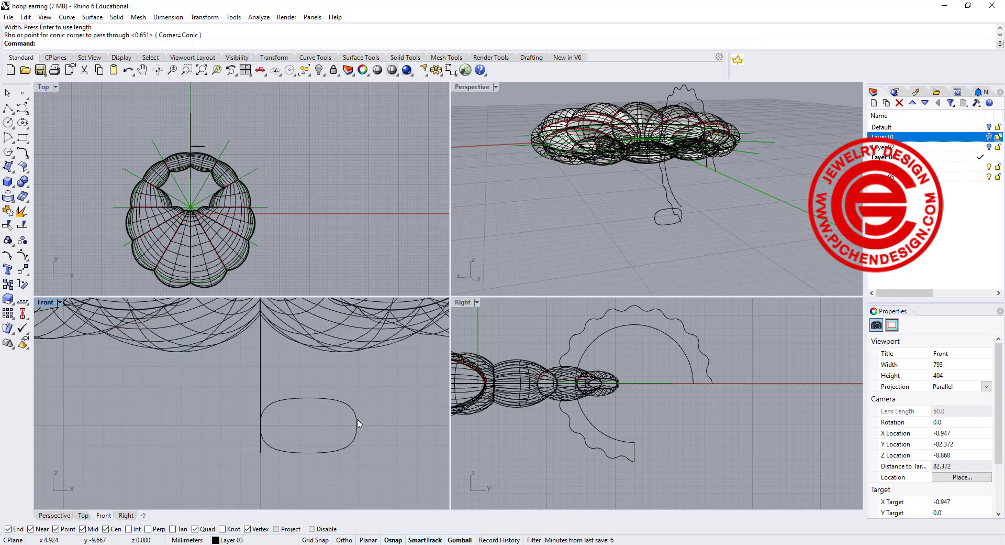
Move the rounded rectangle from its upper edge midpoint to the lower end of the inner arc
{"action": "left_click", "coordinate": [358, 422]}
{"action": "left_click", "coordinate": [23, 270]}
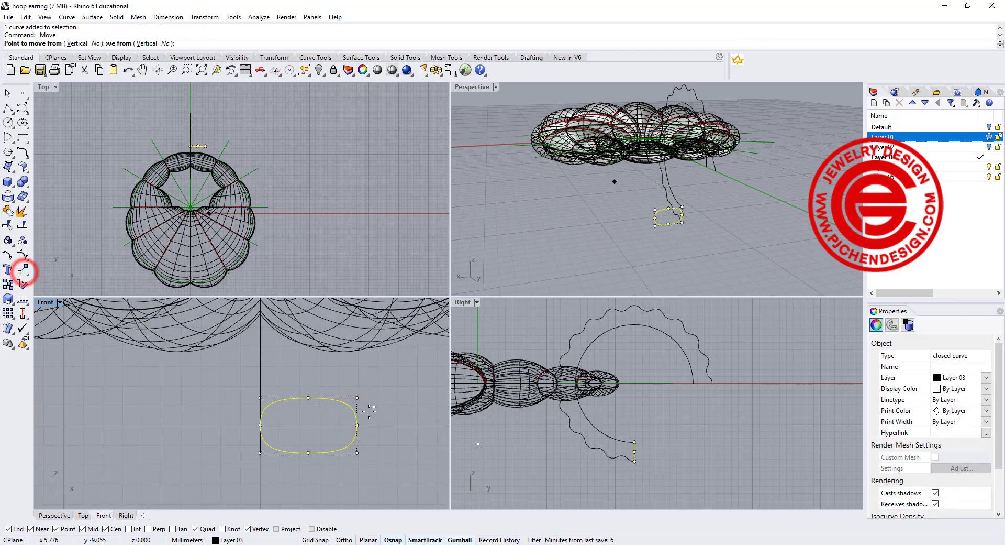
{"action": "left_click", "coordinate": [309, 397]}
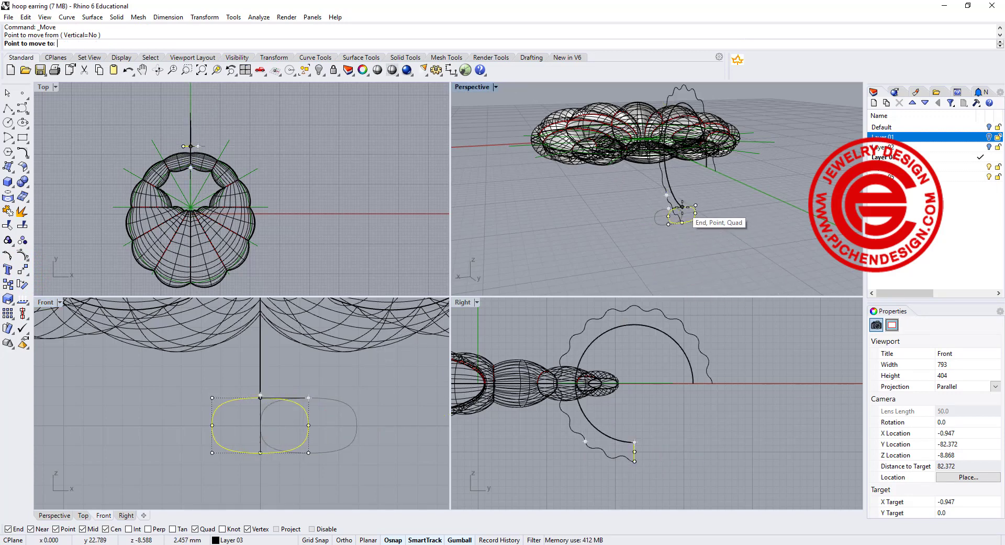
{"action": "left_click", "coordinate": [682, 207]}
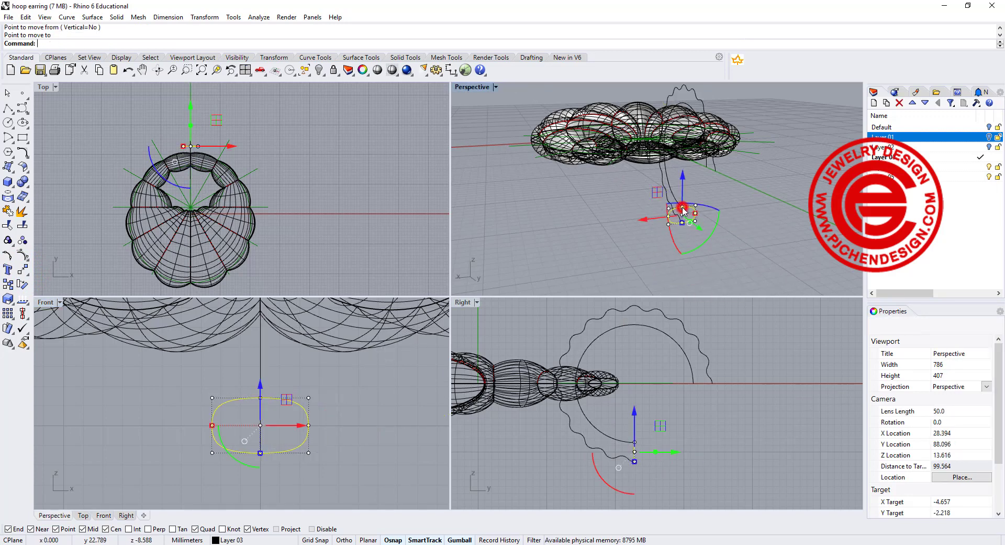
{"action": "left_click", "coordinate": [594, 219]}
Set the display colour of the scalloped curve, the inner arc and the rounded rectangle to red
{"action": "right_click_drag", "start_coordinate": [649, 199], "coordinate": [728, 198]}
{"action": "scroll", "coordinate": [736, 195], "scroll_direction": "up", "scroll_amount": 6}
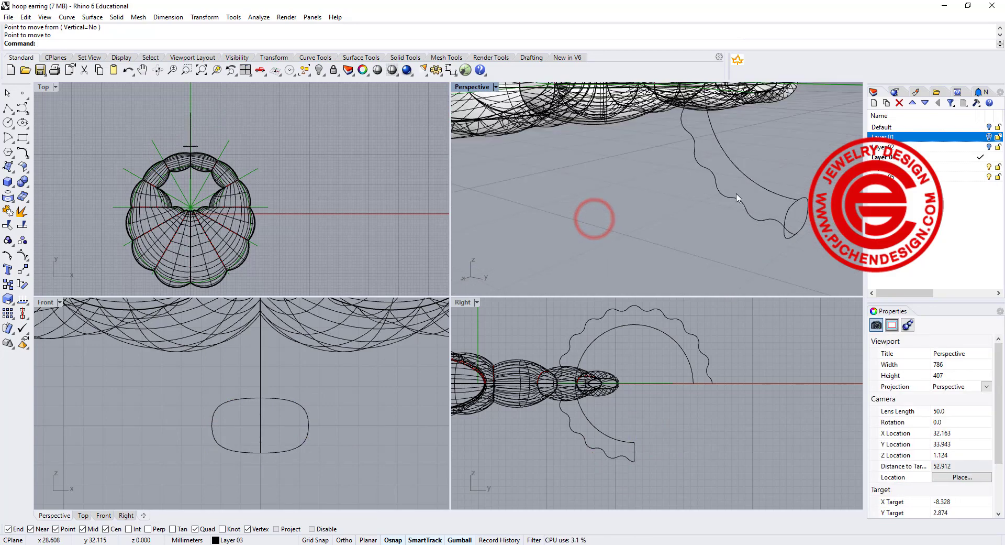
{"action": "double_click", "coordinate": [462, 88]}
{"action": "scroll", "coordinate": [588, 196], "scroll_direction": "down", "scroll_amount": 8}
{"action": "right_click_drag", "start_coordinate": [601, 248], "coordinate": [436, 286], "text": "shift"}
{"action": "scroll", "coordinate": [437, 285], "scroll_direction": "up", "scroll_amount": 4}
{"action": "left_click_drag", "start_coordinate": [474, 365], "coordinate": [394, 320]}
{"action": "left_click", "coordinate": [478, 358]}
{"action": "left_click_drag", "start_coordinate": [449, 370], "coordinate": [293, 277]}
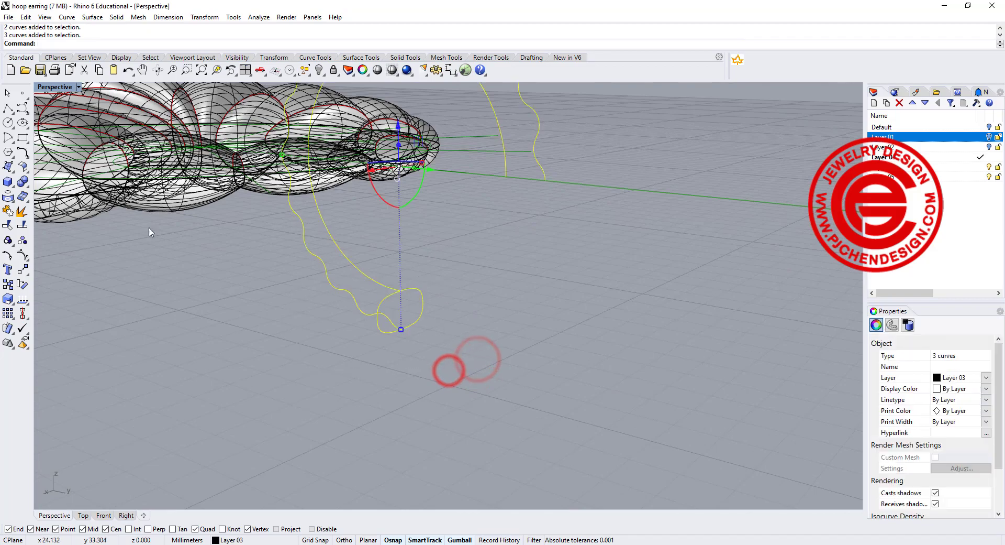
{"action": "left_click", "coordinate": [987, 390]}
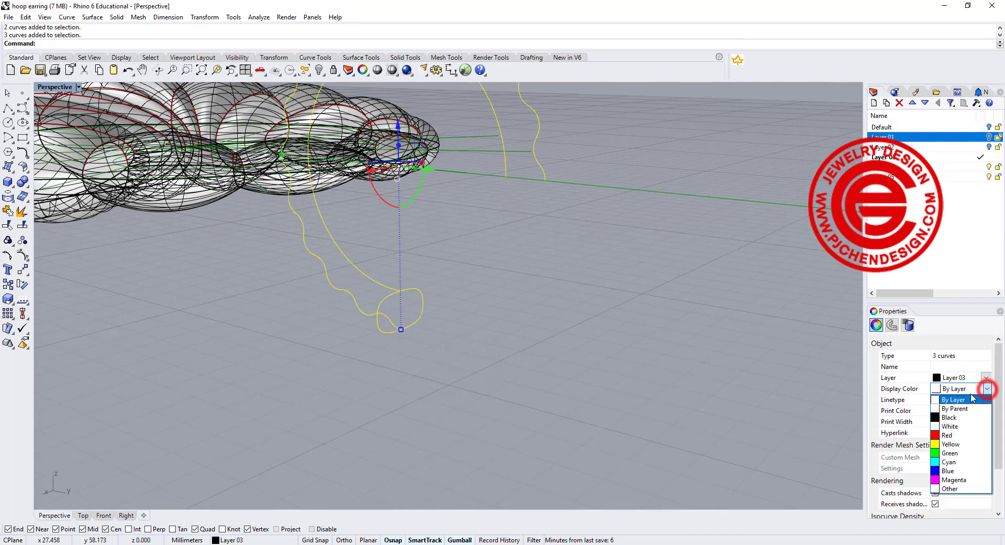
{"action": "left_click", "coordinate": [958, 429]}
{"action": "left_click", "coordinate": [614, 320]}
{"action": "scroll", "coordinate": [549, 285], "scroll_direction": "up", "scroll_amount": 5}
{"action": "right_click_drag", "start_coordinate": [550, 284], "coordinate": [507, 290]}
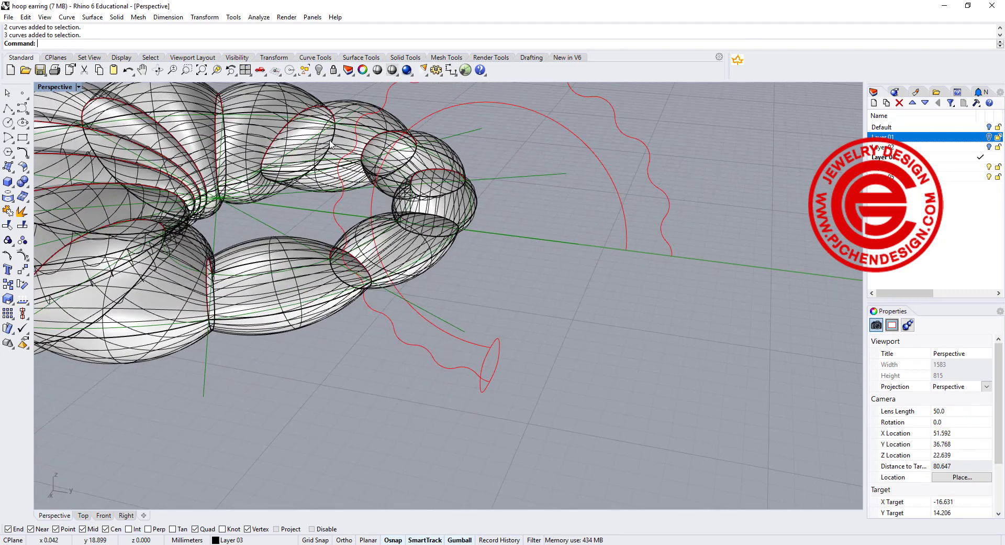
Sweep the rounded rectangle along the scalloped curve and the inner arc as two rails, with Maintain height enabled
{"action": "left_click", "coordinate": [92, 17]}
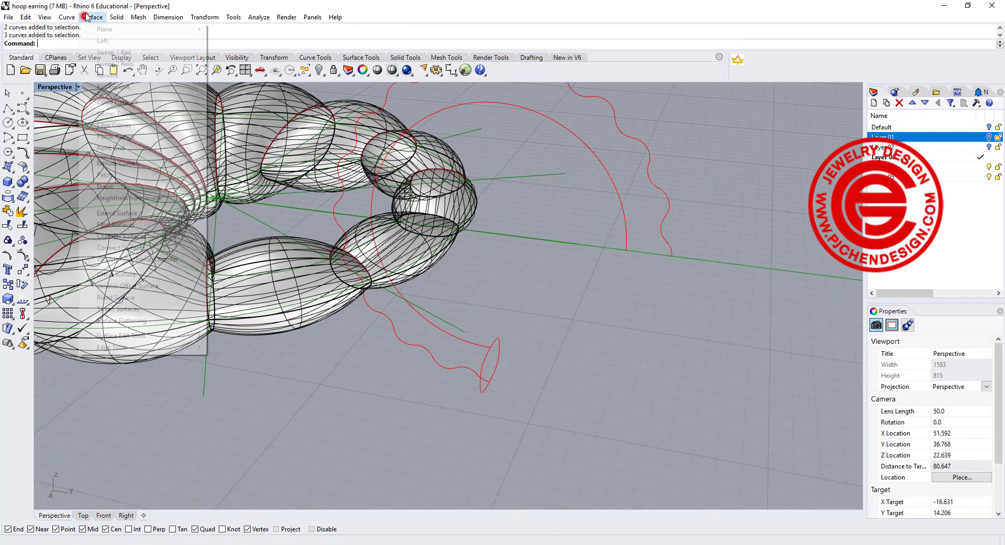
{"action": "left_click", "coordinate": [91, 65]}
{"action": "left_click", "coordinate": [461, 366]}
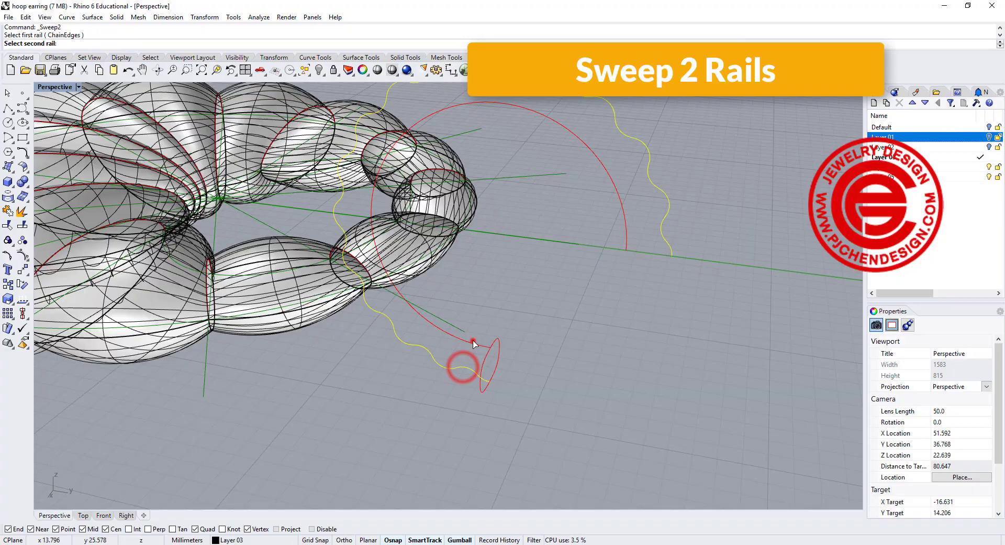
{"action": "left_click", "coordinate": [473, 341]}
{"action": "left_click", "coordinate": [493, 342]}
{"action": "right_click", "coordinate": [653, 348]}
{"action": "right_click", "coordinate": [654, 346]}
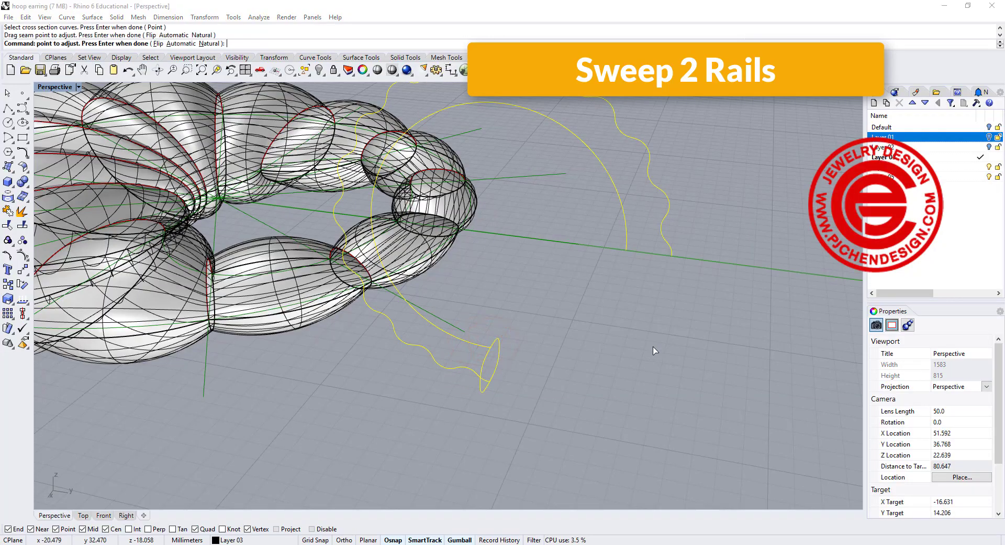
{"action": "right_click_drag", "start_coordinate": [513, 245], "coordinate": [580, 328]}
{"action": "right_click_drag", "start_coordinate": [541, 294], "coordinate": [421, 195], "text": "shift"}
{"action": "scroll", "coordinate": [419, 213], "scroll_direction": "up", "scroll_amount": 3}
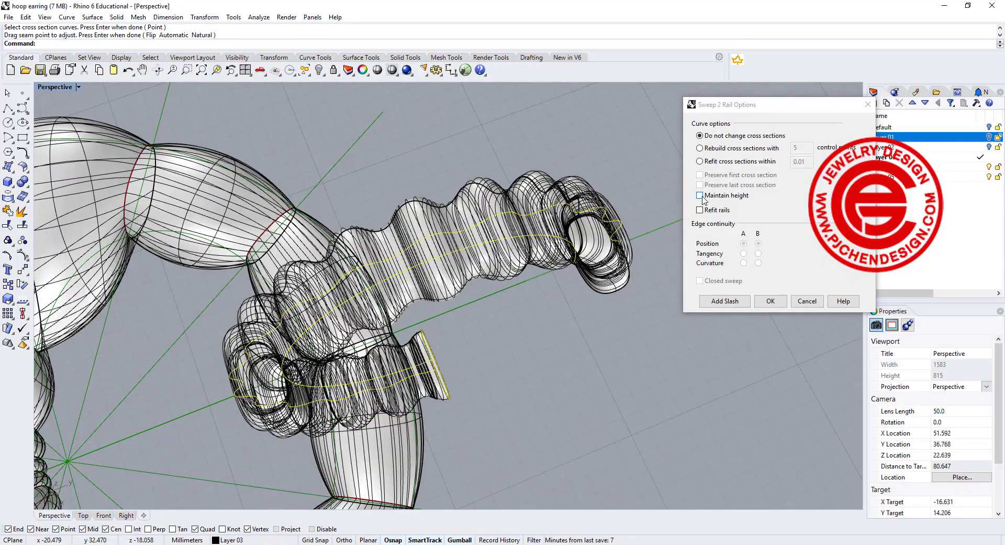
{"action": "left_click", "coordinate": [700, 195]}
{"action": "mouse_move", "coordinate": [611, 217]}
{"action": "right_mouse_down"}
{"action": "mouse_move", "coordinate": [560, 253]}
{"action": "mouse_move", "coordinate": [629, 263]}
{"action": "mouse_move", "coordinate": [490, 256]}
{"action": "mouse_move", "coordinate": [475, 239]}
{"action": "mouse_move", "coordinate": [602, 228]}
{"action": "mouse_move", "coordinate": [496, 254]}
{"action": "mouse_move", "coordinate": [601, 298]}
{"action": "mouse_move", "coordinate": [442, 182]}
{"action": "mouse_move", "coordinate": [494, 281]}
{"action": "mouse_move", "coordinate": [477, 278]}
{"action": "right_mouse_up"}
{"action": "left_click", "coordinate": [771, 301]}
Cap both open ends of the swept scalloped ring to make it a closed solid
{"action": "scroll", "coordinate": [494, 282], "scroll_direction": "up", "scroll_amount": 6}
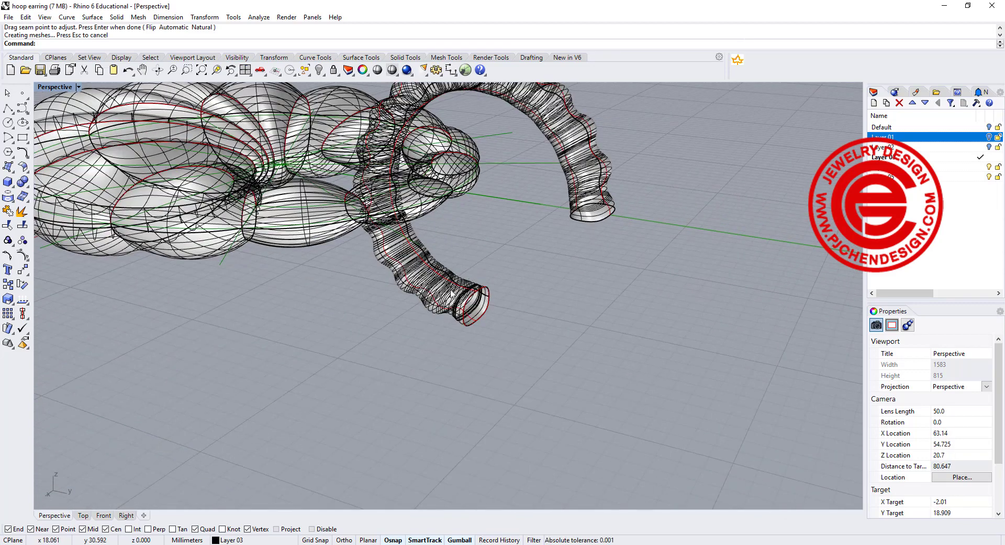
{"action": "key", "text": "Return"}
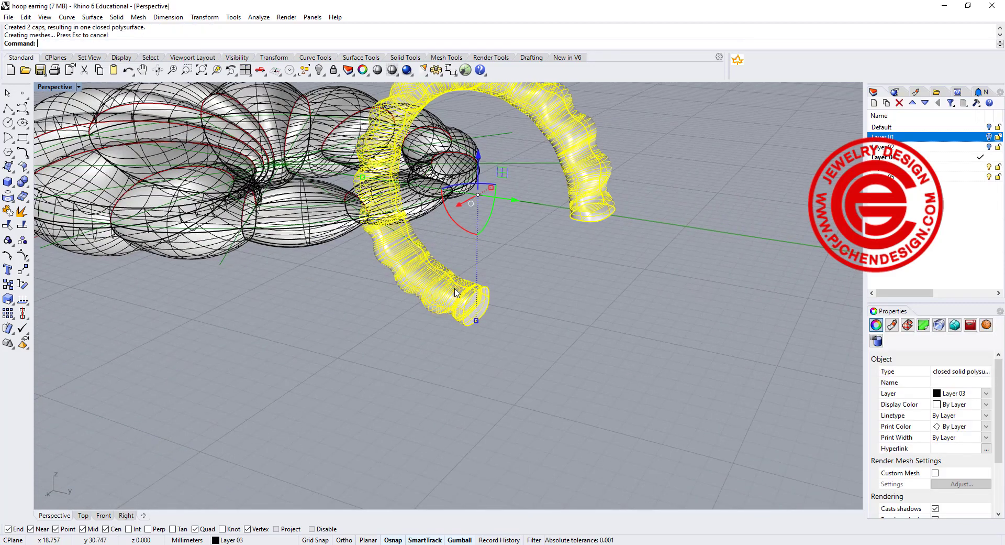
{"action": "left_click", "coordinate": [576, 317]}
{"action": "right_click_drag", "start_coordinate": [579, 317], "coordinate": [563, 207]}
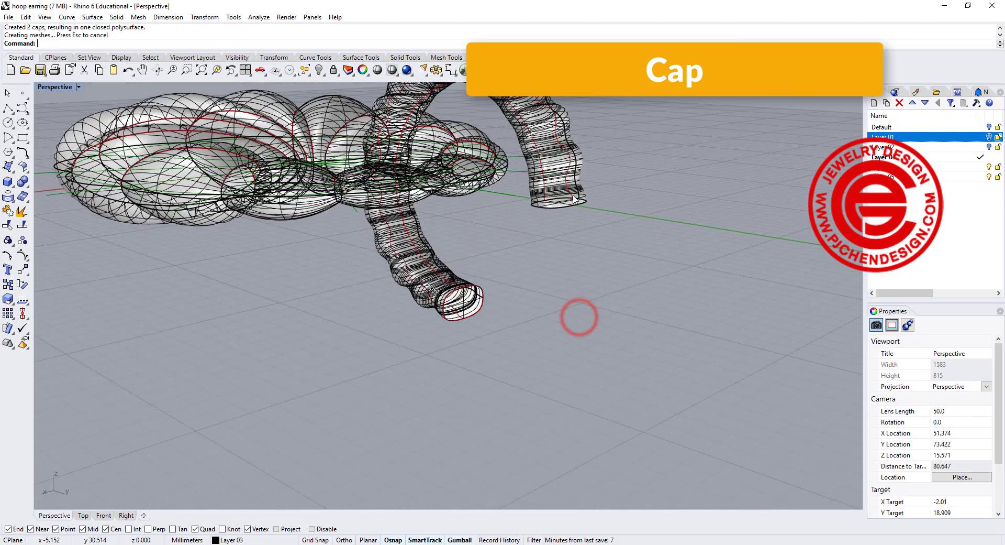
Fillet the edges of both capped ring ends with a 0.35 mm radius
{"action": "scroll", "coordinate": [563, 207], "scroll_direction": "up", "scroll_amount": 6}
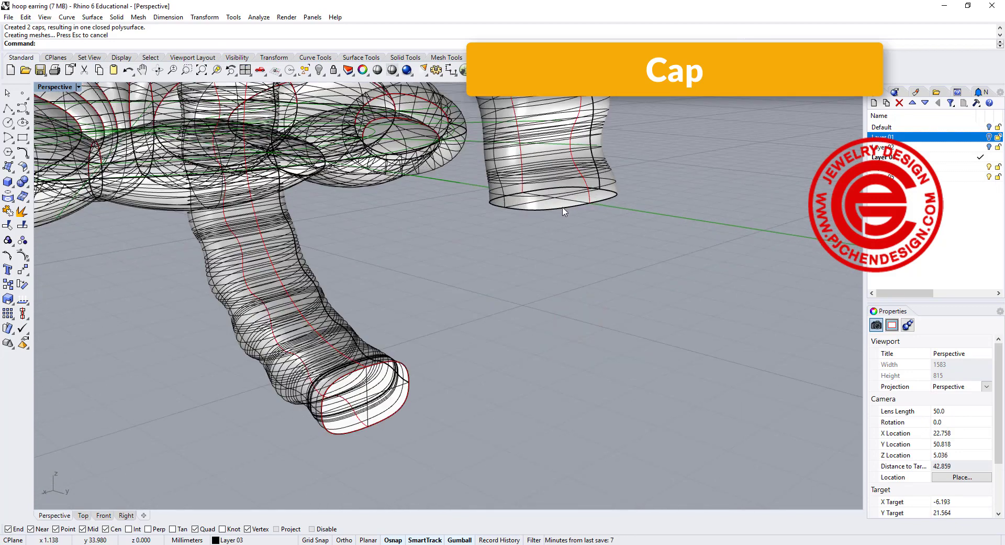
{"action": "left_click", "coordinate": [24, 182]}
{"action": "left_click", "coordinate": [113, 204]}
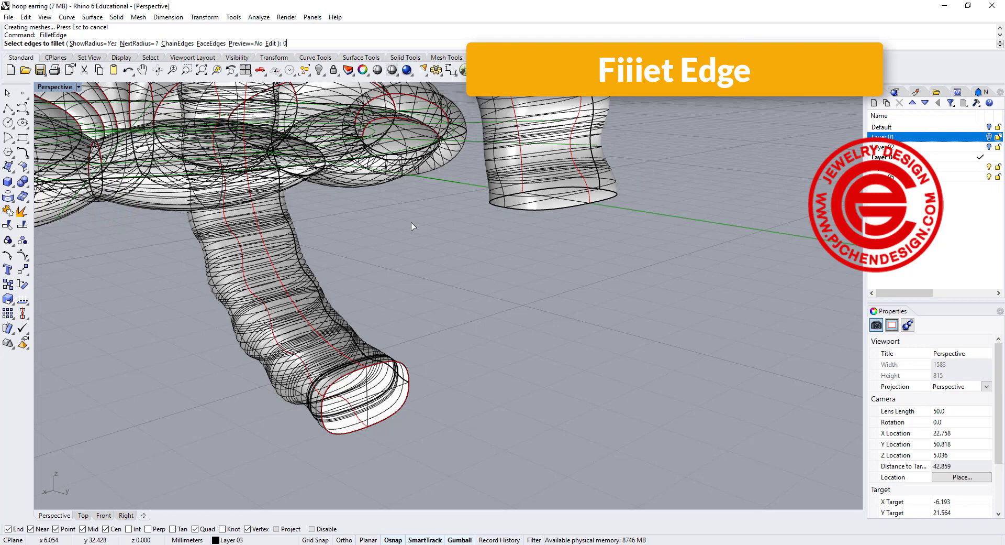
{"action": "type", "text": "0.35"}
{"action": "key", "text": "Return"}
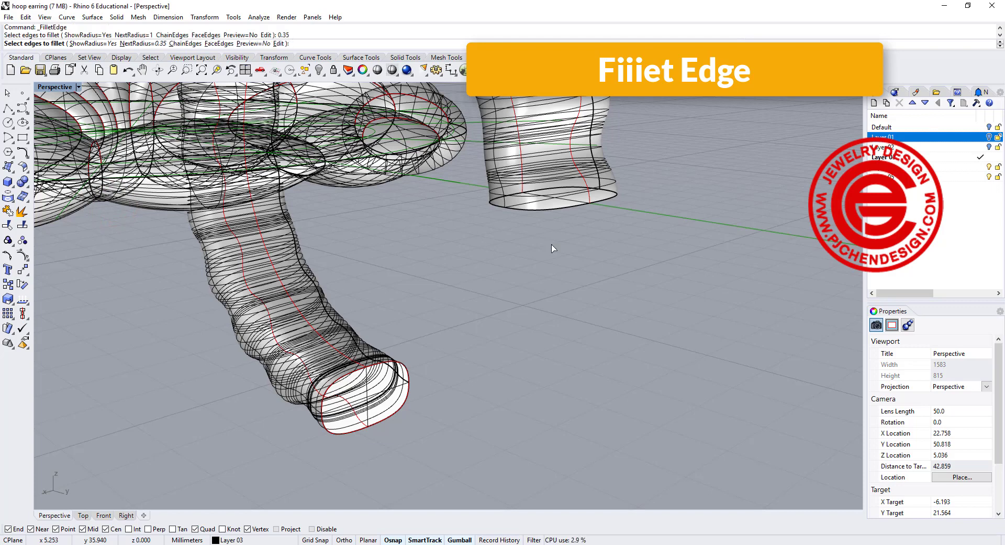
{"action": "left_click", "coordinate": [506, 206]}
{"action": "left_click", "coordinate": [407, 371]}
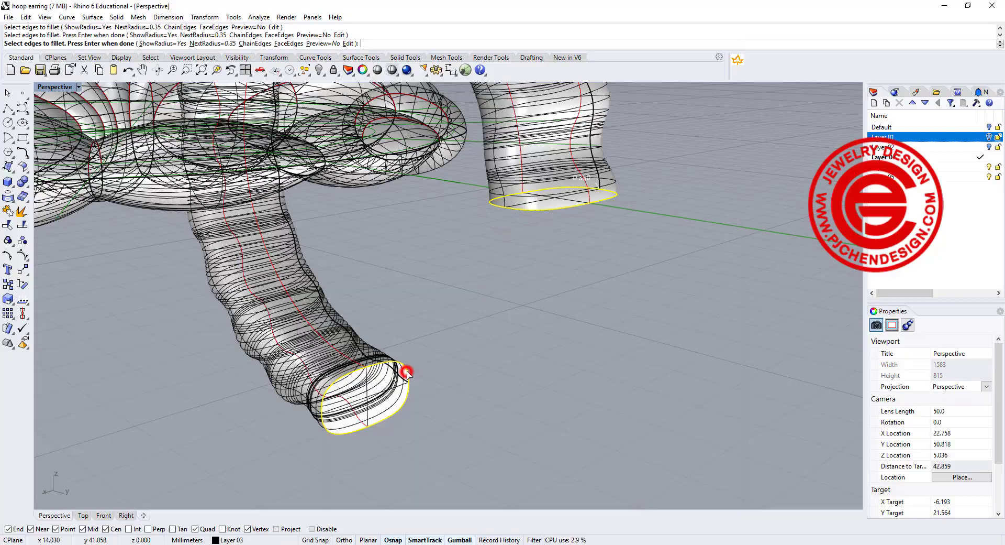
{"action": "right_click", "coordinate": [459, 354]}
{"action": "right_click", "coordinate": [460, 354]}
{"action": "right_click_drag", "start_coordinate": [460, 354], "coordinate": [600, 272]}
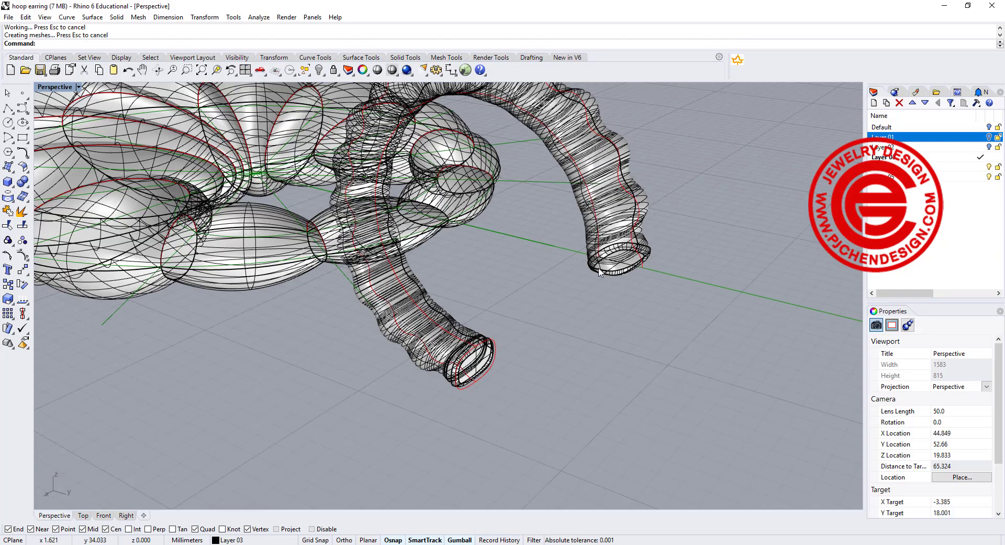
Draw an 11 mm polyline straight down from the outer edge of the ring's upper end
{"action": "scroll", "coordinate": [484, 250], "scroll_direction": "down", "scroll_amount": 6}
{"action": "right_click_drag", "start_coordinate": [481, 255], "coordinate": [450, 169]}
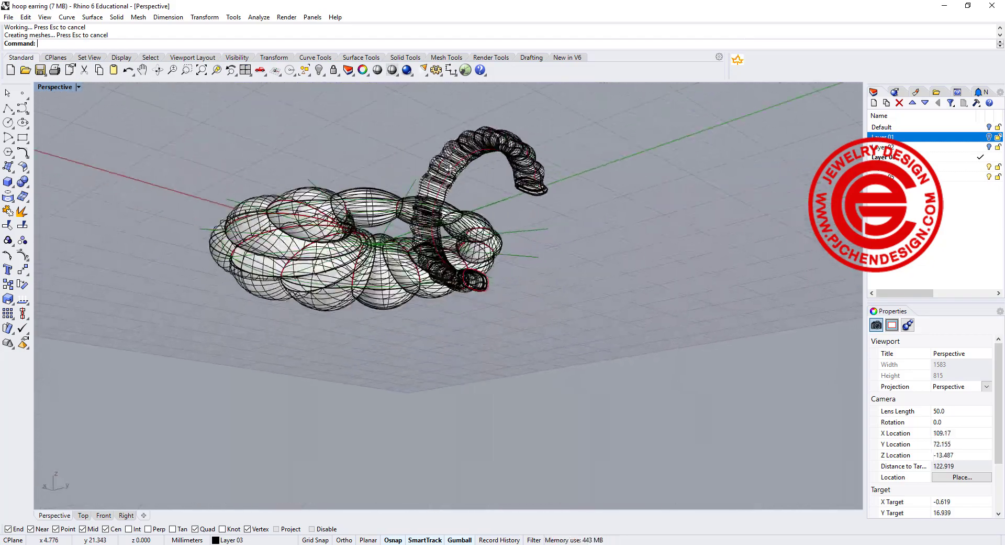
{"action": "scroll", "coordinate": [554, 197], "scroll_direction": "up", "scroll_amount": 6}
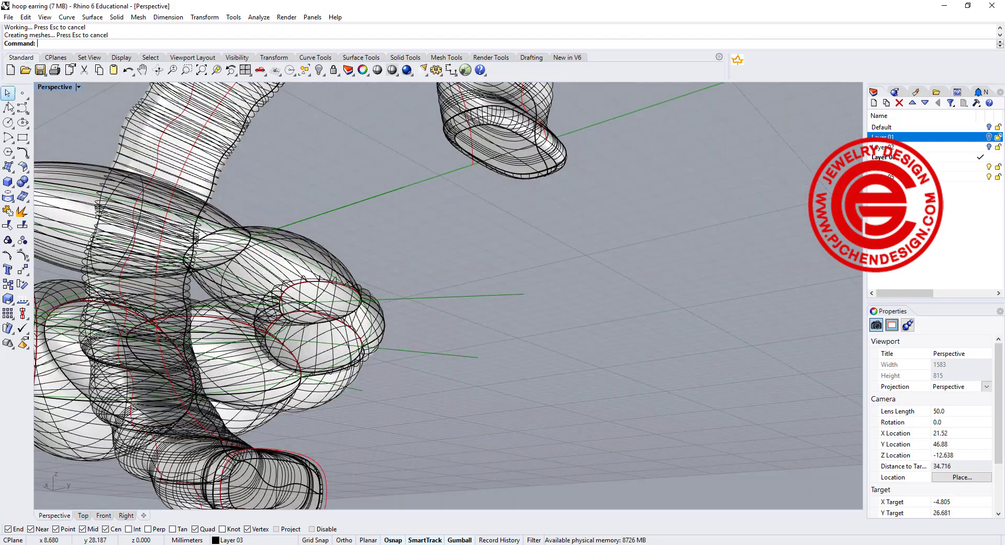
{"action": "left_click", "coordinate": [9, 107]}
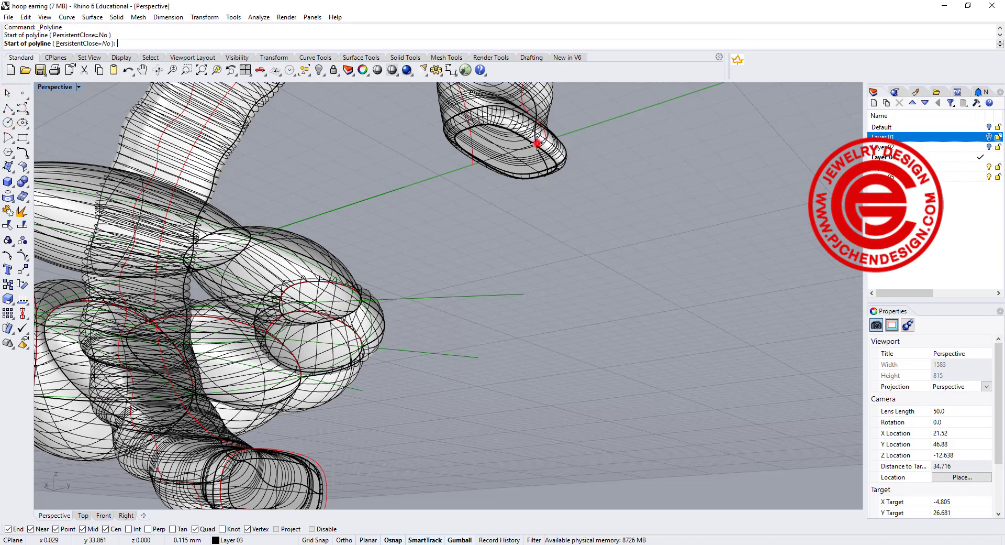
{"action": "left_click", "coordinate": [537, 142]}
{"action": "double_click", "coordinate": [57, 88]}
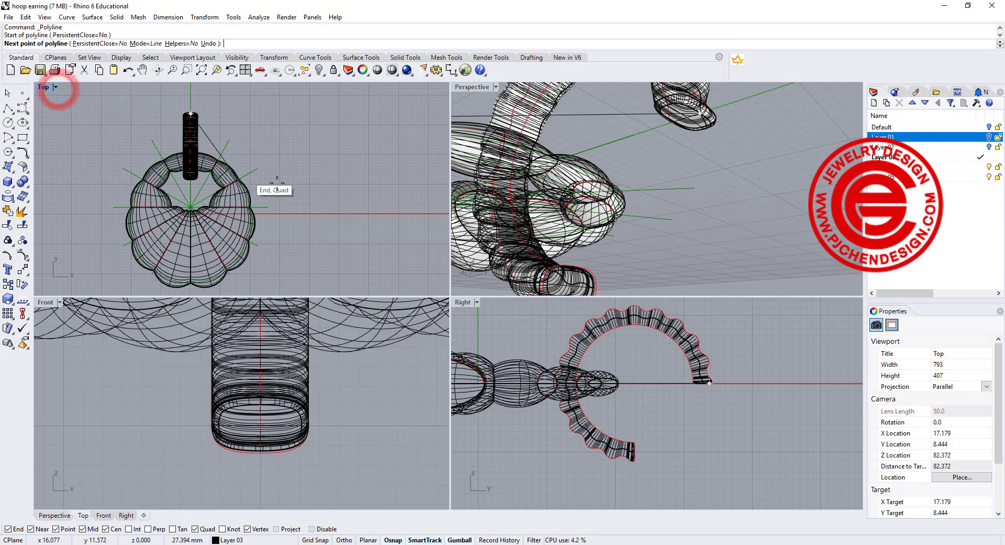
{"action": "right_click_drag", "start_coordinate": [725, 435], "coordinate": [628, 417]}
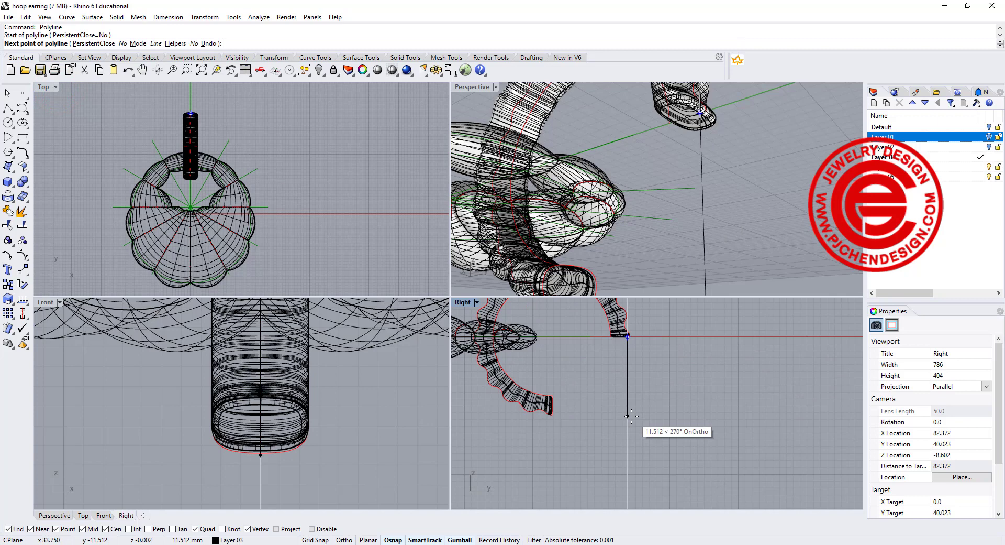
{"action": "type", "text": "11"}
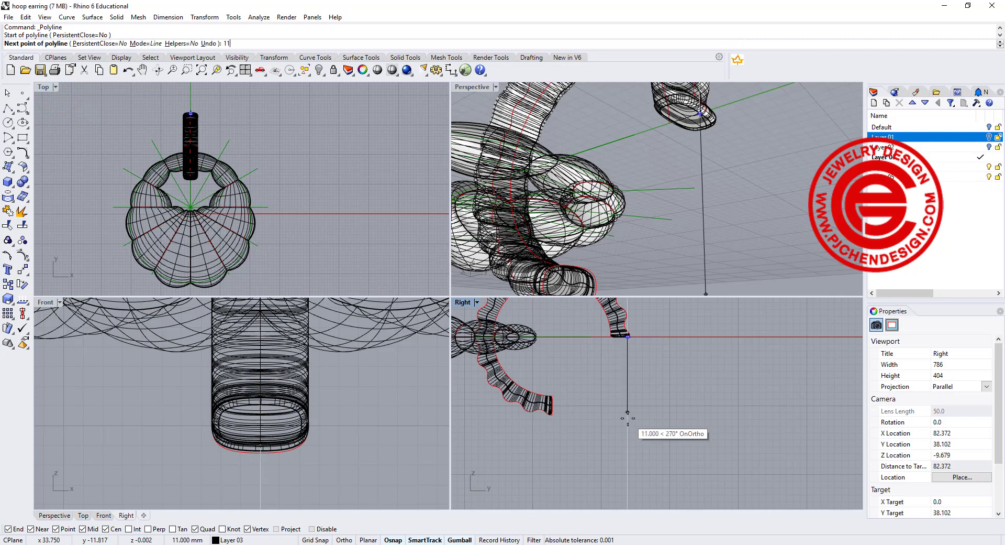
{"action": "key", "text": "Return"}
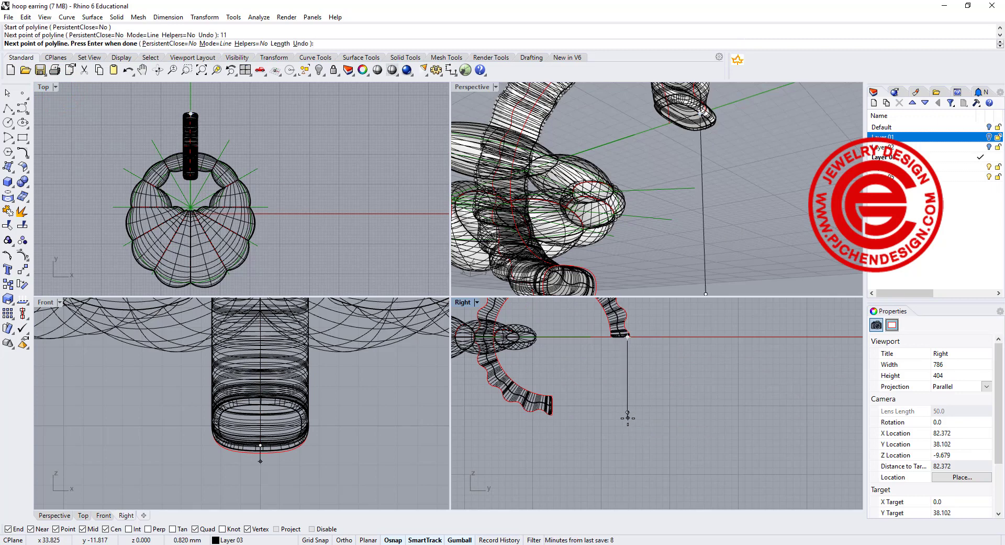
{"action": "key", "text": "Return"}
Make a round-capped pipe along the vertical line with a 0.81 mm diameter at both ends as the ear post
{"action": "left_click", "coordinate": [625, 370]}
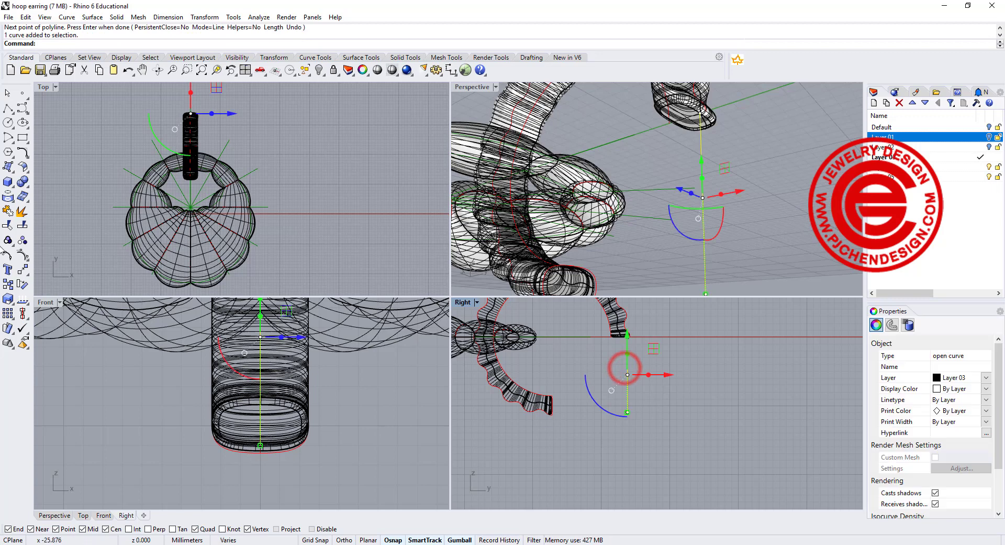
{"action": "left_click", "coordinate": [22, 166]}
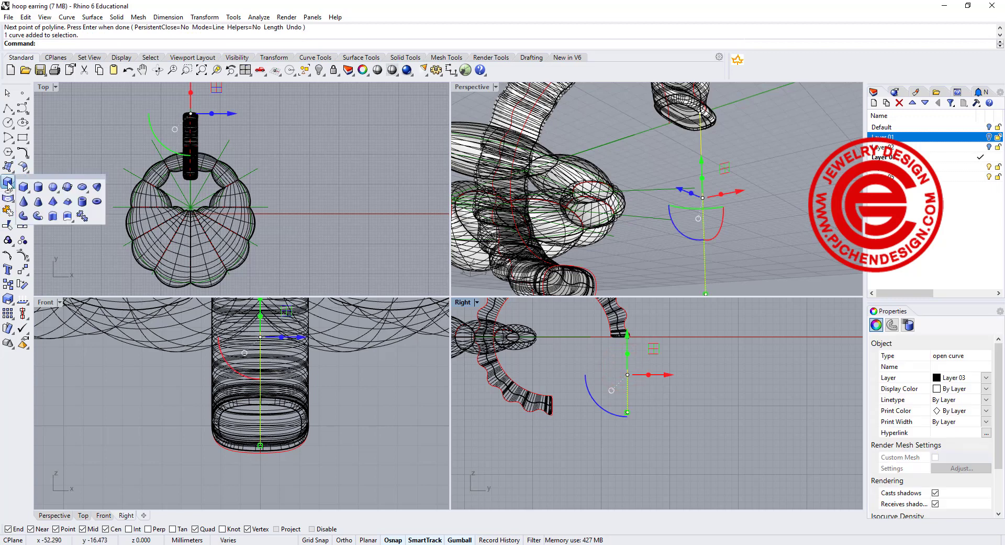
{"action": "left_click", "coordinate": [41, 215]}
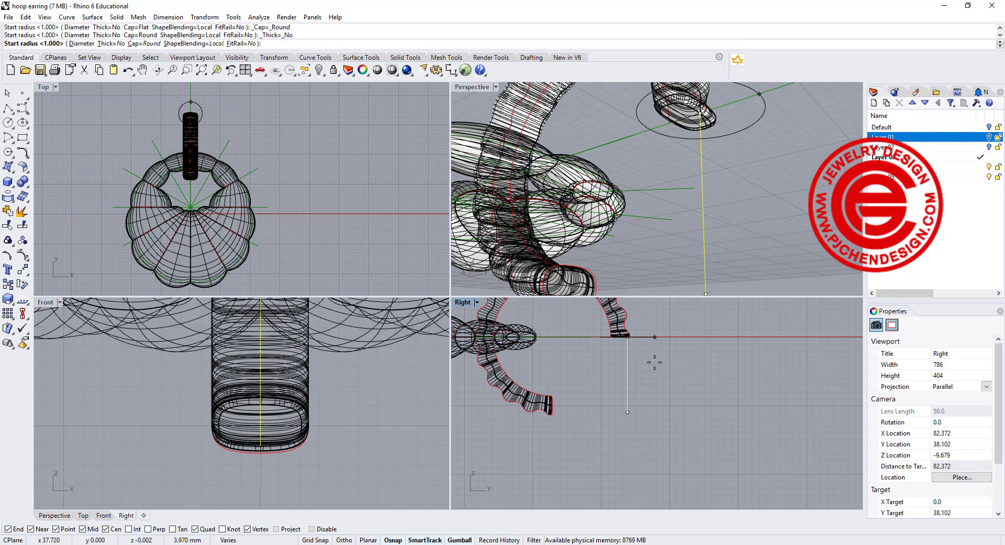
{"action": "type", "text": "0"}
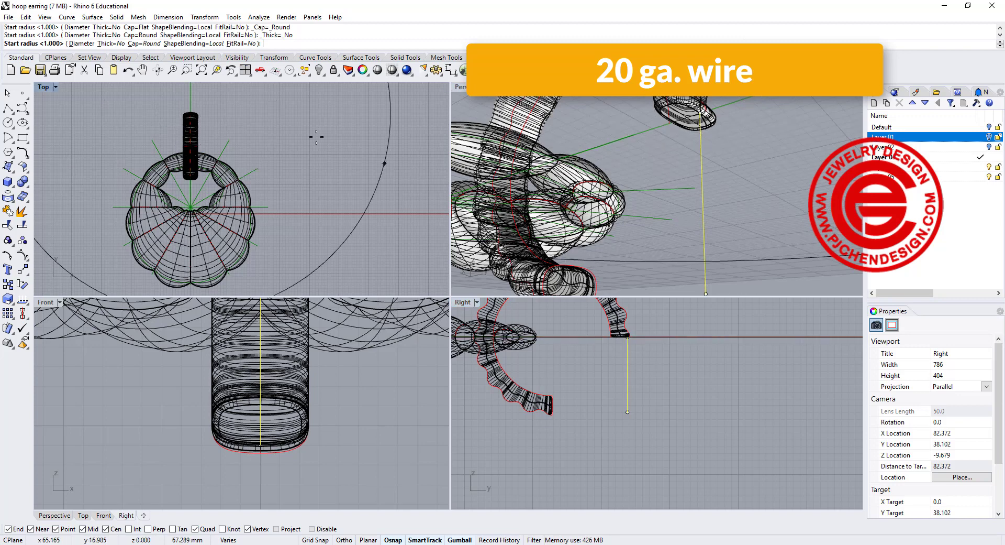
{"action": "left_click", "coordinate": [83, 45]}
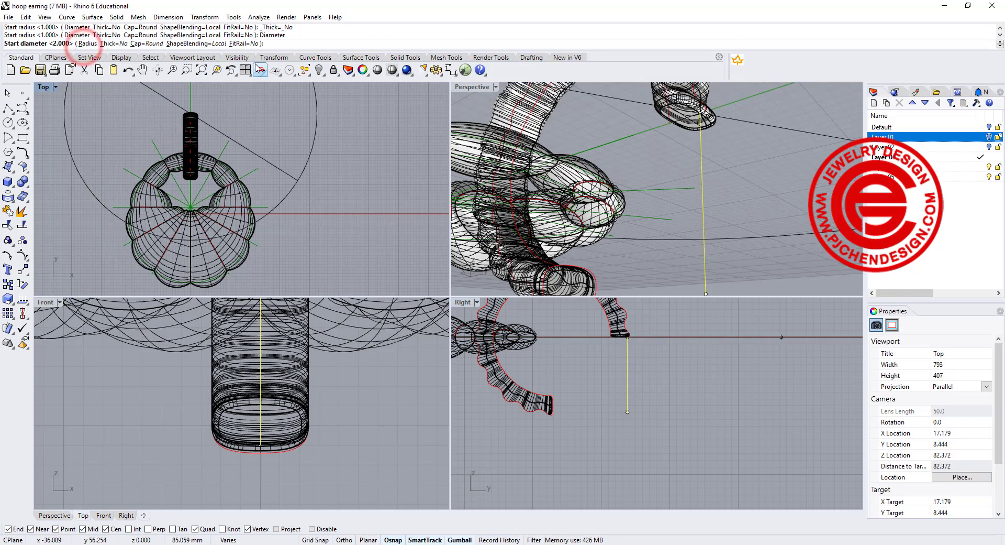
{"action": "type", "text": "0.8"}
{"action": "key", "text": "Return"}
{"action": "key", "text": "Return"}
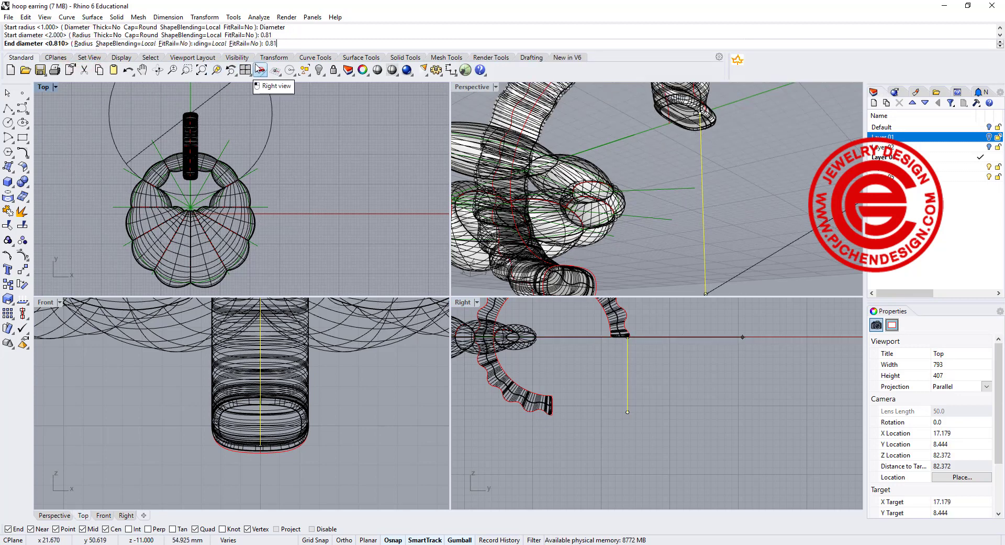
{"action": "right_click", "coordinate": [713, 418]}
Move the post and its centre line sideways in the right view to the middle of the ring's upper end
{"action": "scroll", "coordinate": [616, 413], "scroll_direction": "up", "scroll_amount": 8}
{"action": "scroll", "coordinate": [655, 415], "scroll_direction": "down", "scroll_amount": 8}
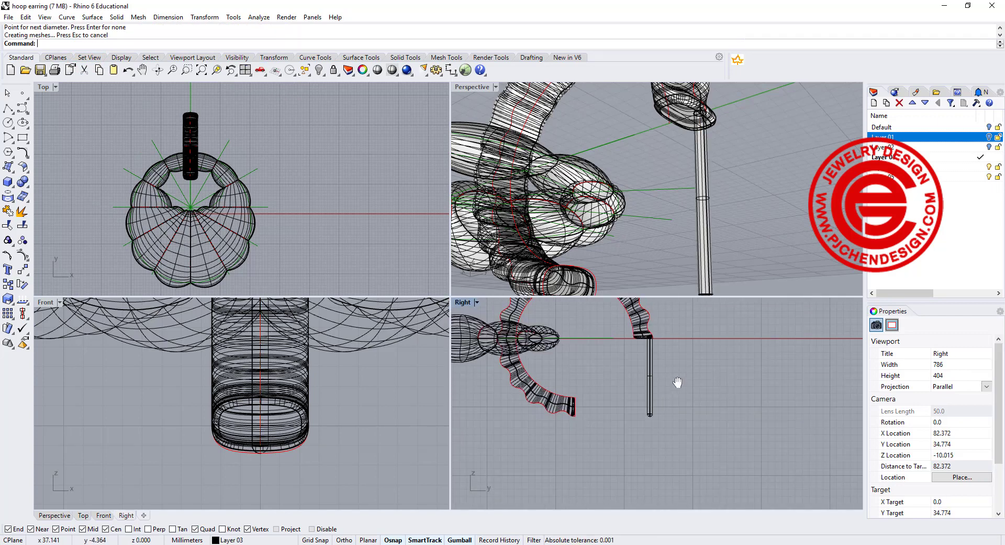
{"action": "right_click_drag", "start_coordinate": [678, 384], "coordinate": [674, 405]}
{"action": "left_click_drag", "start_coordinate": [682, 397], "coordinate": [613, 382]}
{"action": "scroll", "coordinate": [663, 380], "scroll_direction": "up", "scroll_amount": 6}
{"action": "left_click_drag", "start_coordinate": [668, 414], "coordinate": [656, 416]}
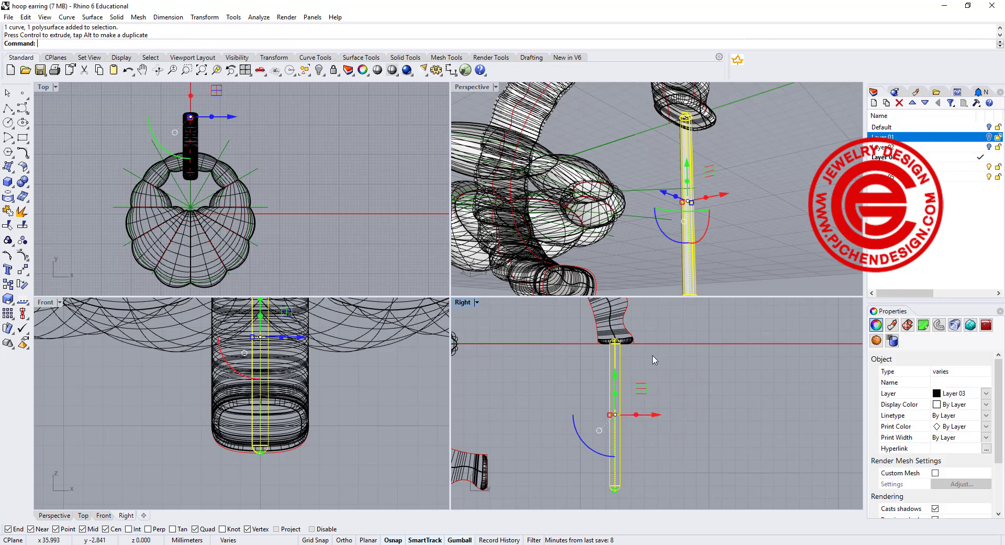
{"action": "left_click", "coordinate": [631, 168]}
Examine where the post meets the ring's capped end from the side and from below
{"action": "scroll", "coordinate": [631, 168], "scroll_direction": "down", "scroll_amount": 9}
{"action": "right_click_drag", "start_coordinate": [632, 168], "coordinate": [657, 181]}
{"action": "scroll", "coordinate": [657, 182], "scroll_direction": "up", "scroll_amount": 6}
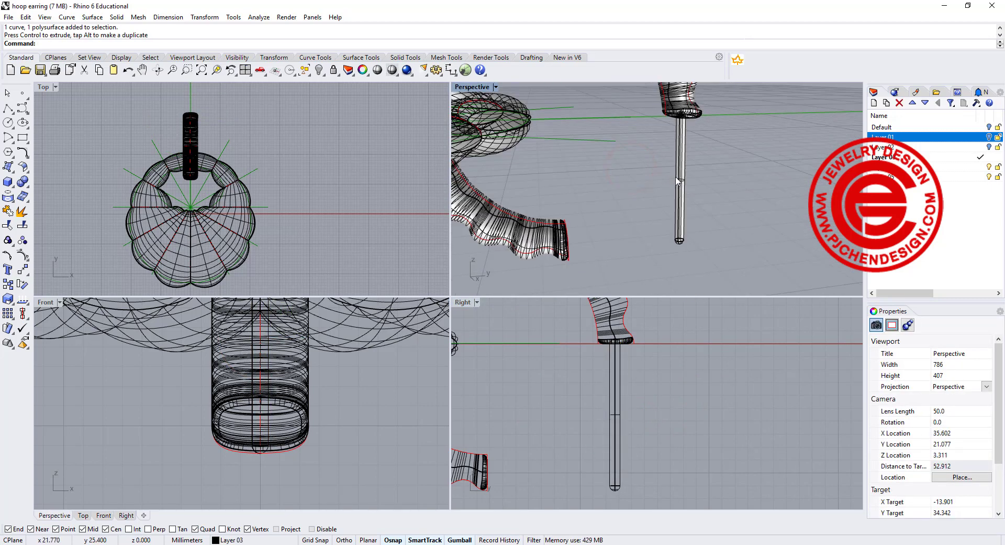
{"action": "left_click", "coordinate": [680, 174]}
{"action": "left_click", "coordinate": [719, 210]}
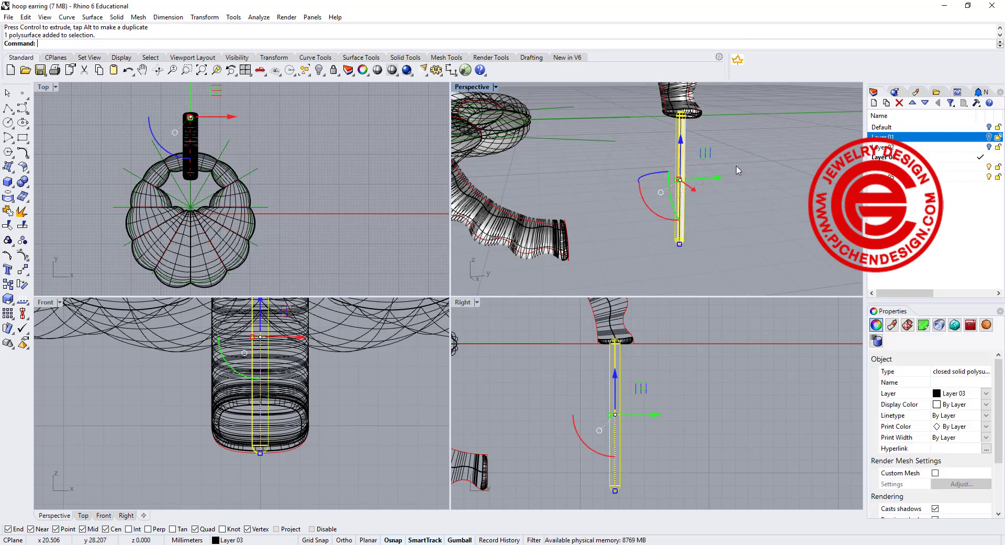
{"action": "left_click", "coordinate": [721, 142]}
{"action": "key", "text": "ctrl+m"}
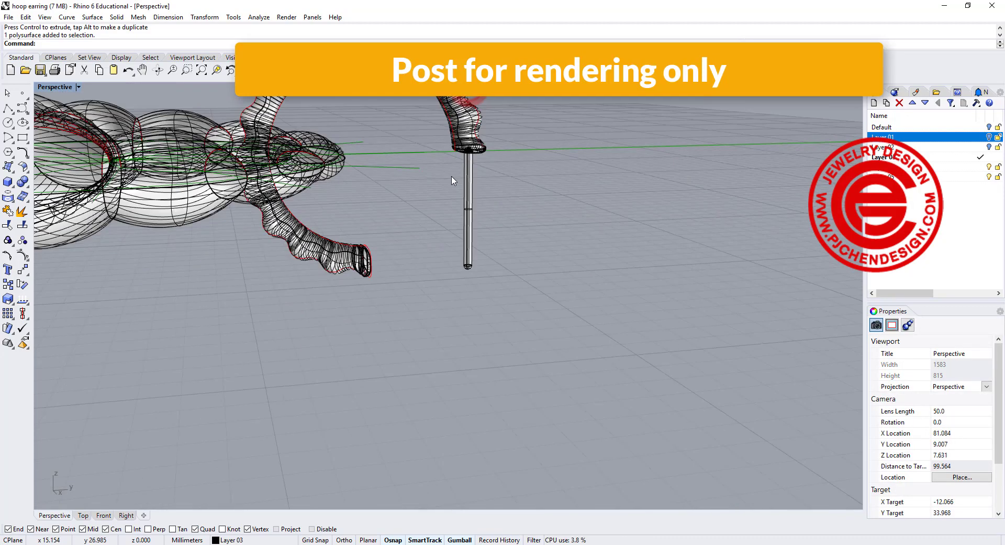
{"action": "right_click_drag", "start_coordinate": [452, 178], "coordinate": [423, 183]}
{"action": "scroll", "coordinate": [440, 113], "scroll_direction": "up", "scroll_amount": 6}
{"action": "scroll", "coordinate": [423, 183], "scroll_direction": "up", "scroll_amount": 6}
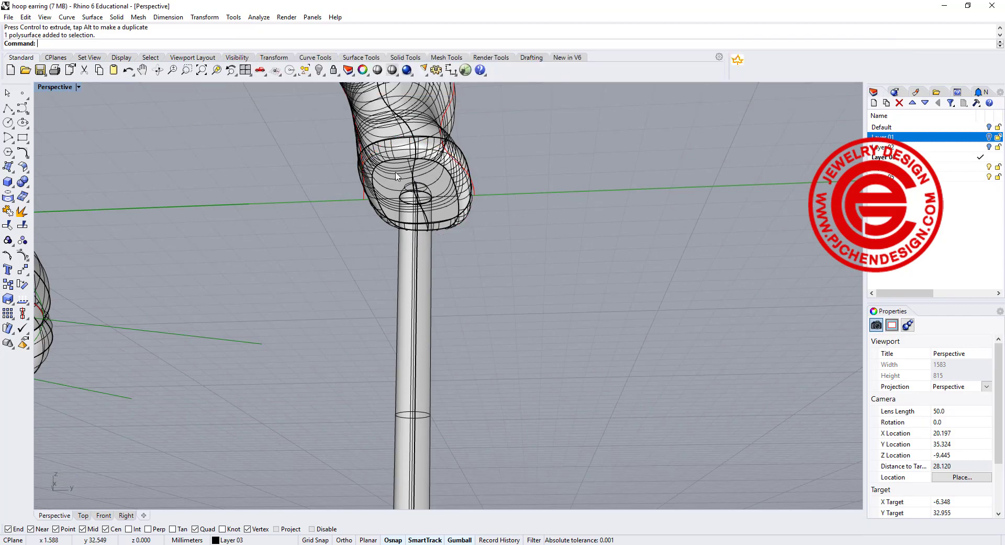
{"action": "scroll", "coordinate": [439, 229], "scroll_direction": "down", "scroll_amount": 6}
{"action": "right_click_drag", "start_coordinate": [455, 218], "coordinate": [474, 259]}
Check the post's centring on the ring's end from above and look over the whole earring in perspective
{"action": "left_click_drag", "start_coordinate": [564, 347], "coordinate": [430, 335]}
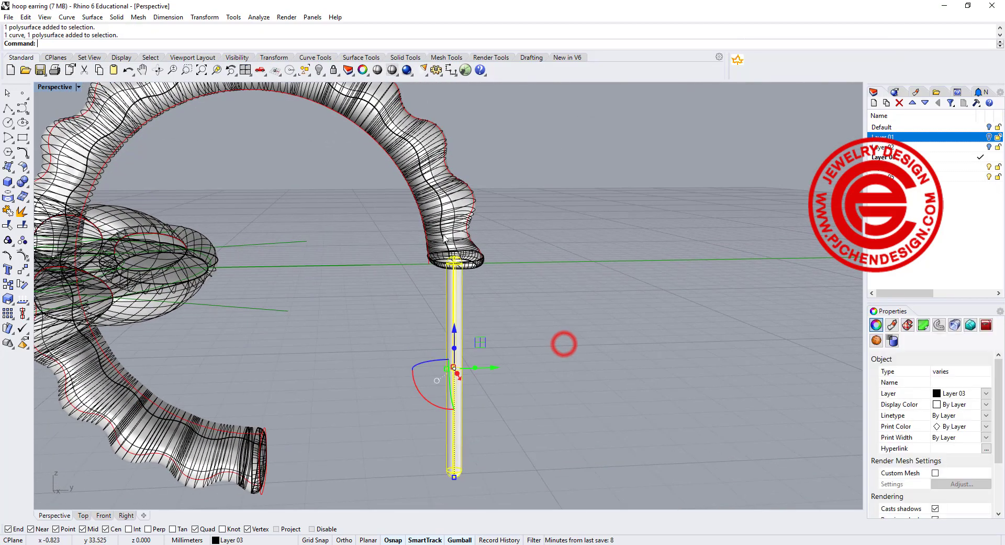
{"action": "double_click", "coordinate": [51, 90]}
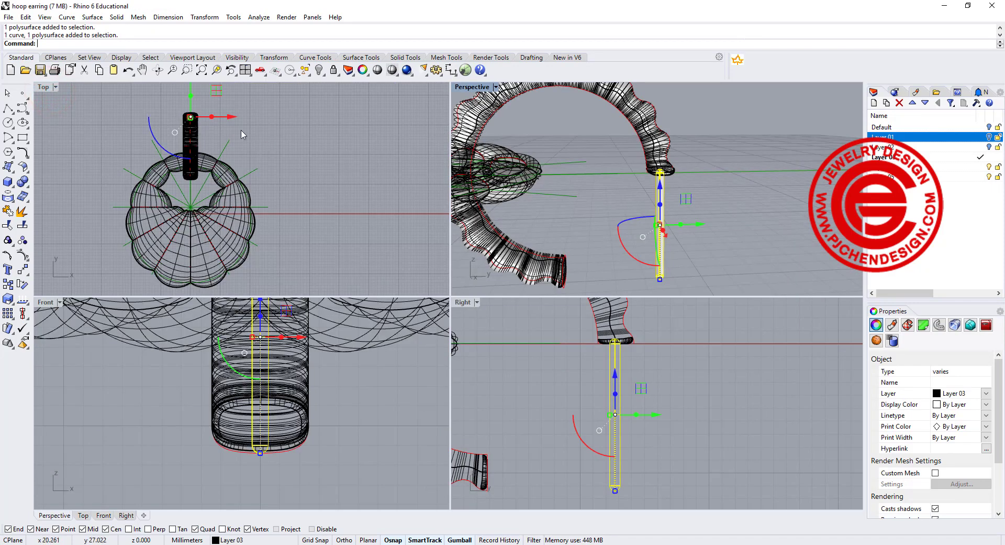
{"action": "scroll", "coordinate": [209, 125], "scroll_direction": "up", "scroll_amount": 8}
{"action": "left_click", "coordinate": [325, 161]}
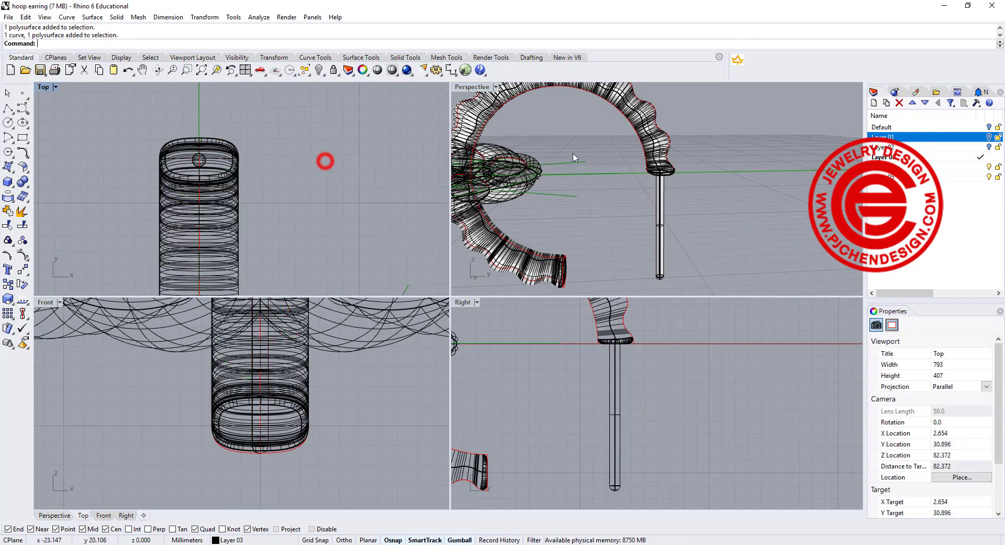
{"action": "scroll", "coordinate": [577, 157], "scroll_direction": "down", "scroll_amount": 6}
{"action": "right_click_drag", "start_coordinate": [579, 158], "coordinate": [717, 243]}
{"action": "scroll", "coordinate": [293, 150], "scroll_direction": "down", "scroll_amount": 10}
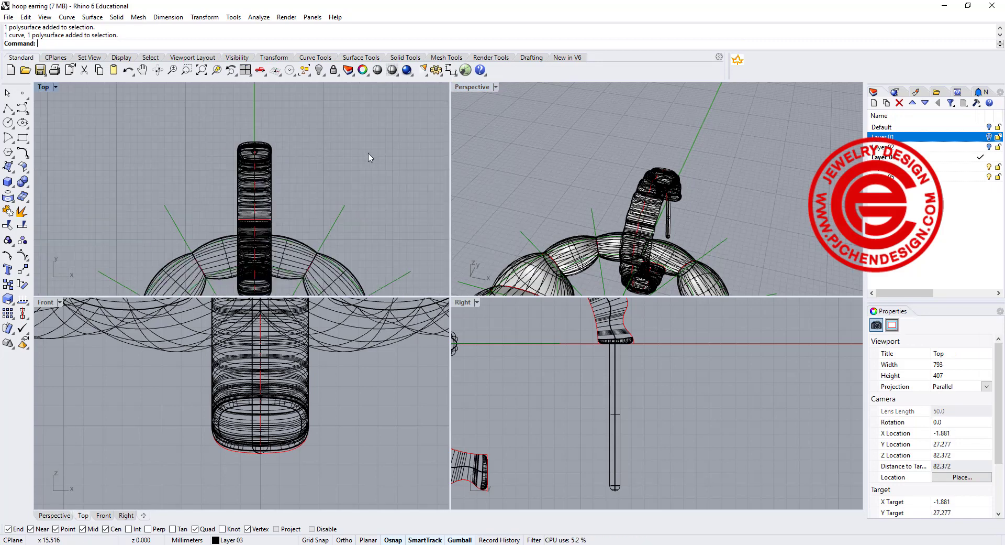
{"action": "double_click", "coordinate": [465, 87]}
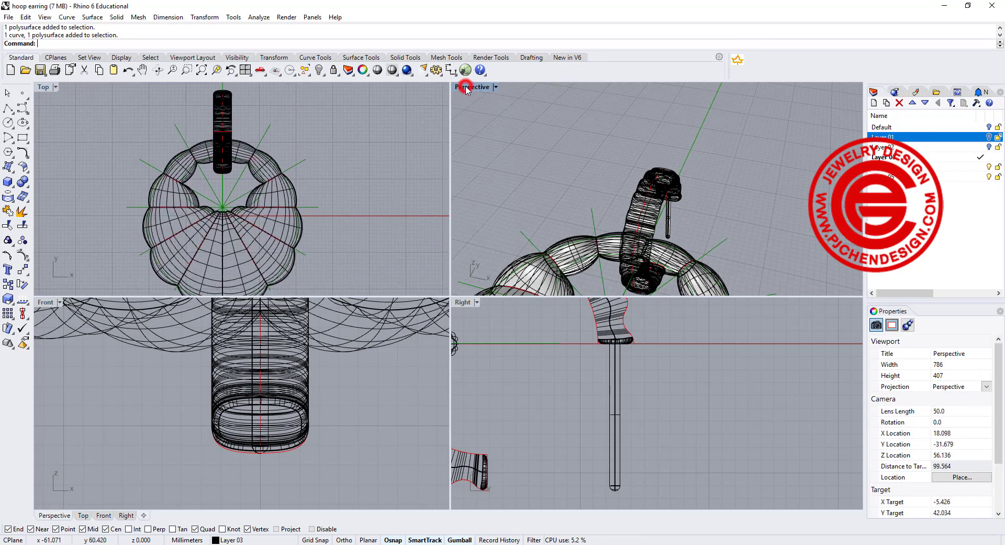
{"action": "scroll", "coordinate": [488, 152], "scroll_direction": "down", "scroll_amount": 8}
{"action": "right_click_drag", "start_coordinate": [488, 151], "coordinate": [414, 267]}
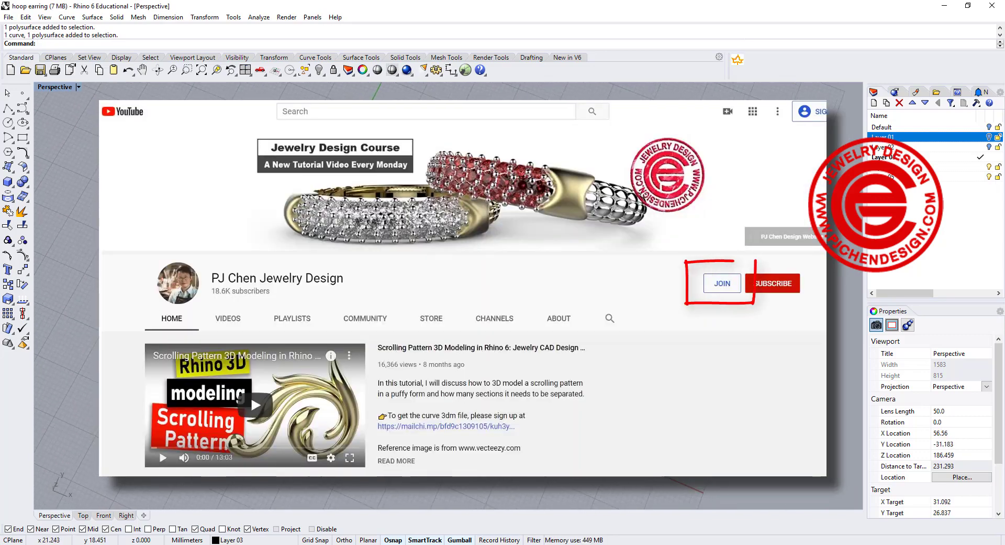
{"action": "scroll", "coordinate": [370, 295], "scroll_direction": "up", "scroll_amount": 2}
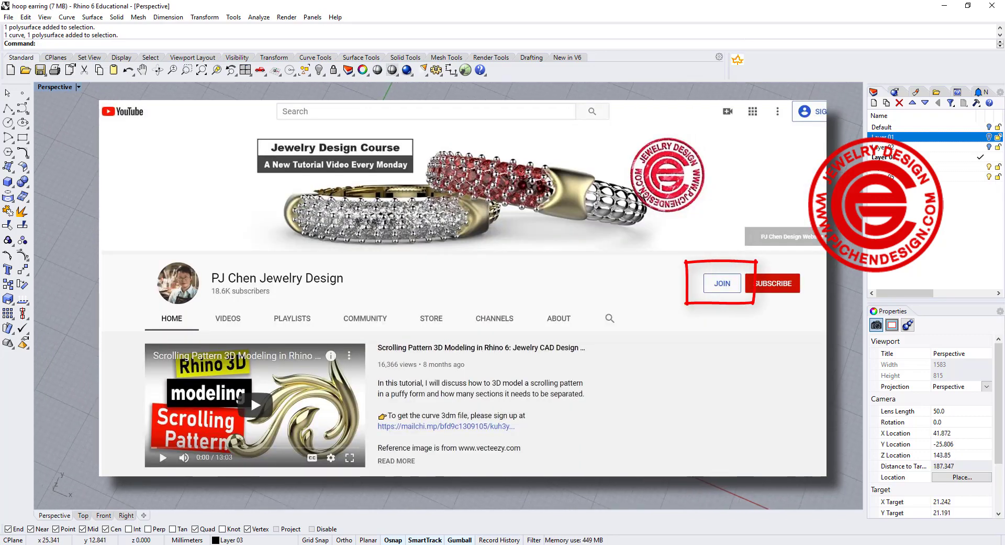